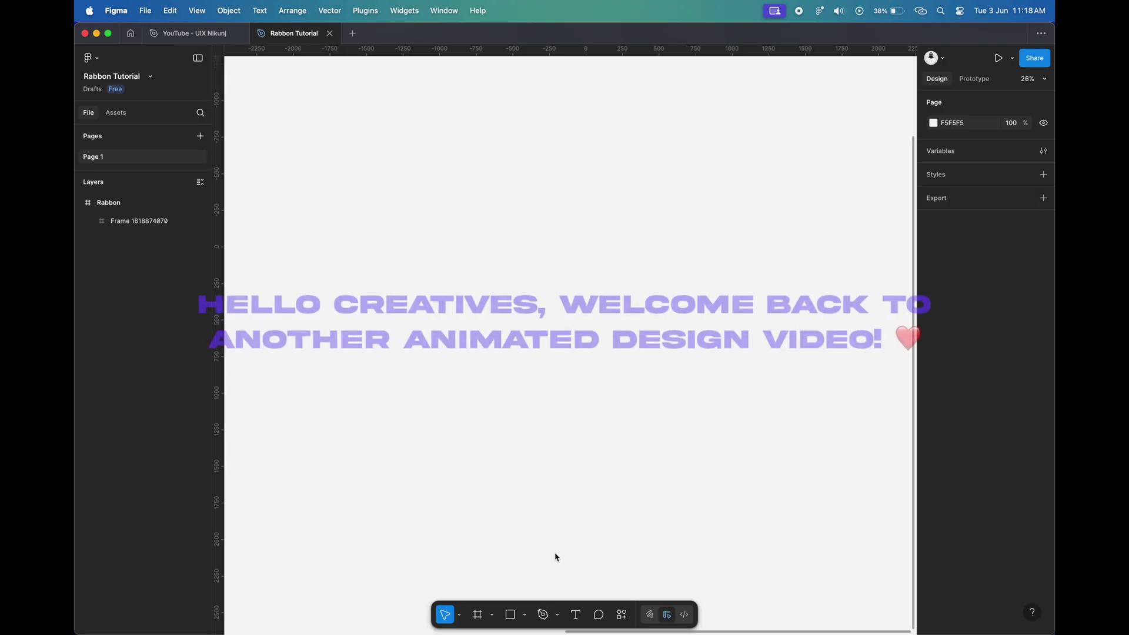
- Switch to the Frame tool so the frame size presets appear
{"action": "left_click", "coordinate": [477, 614]}
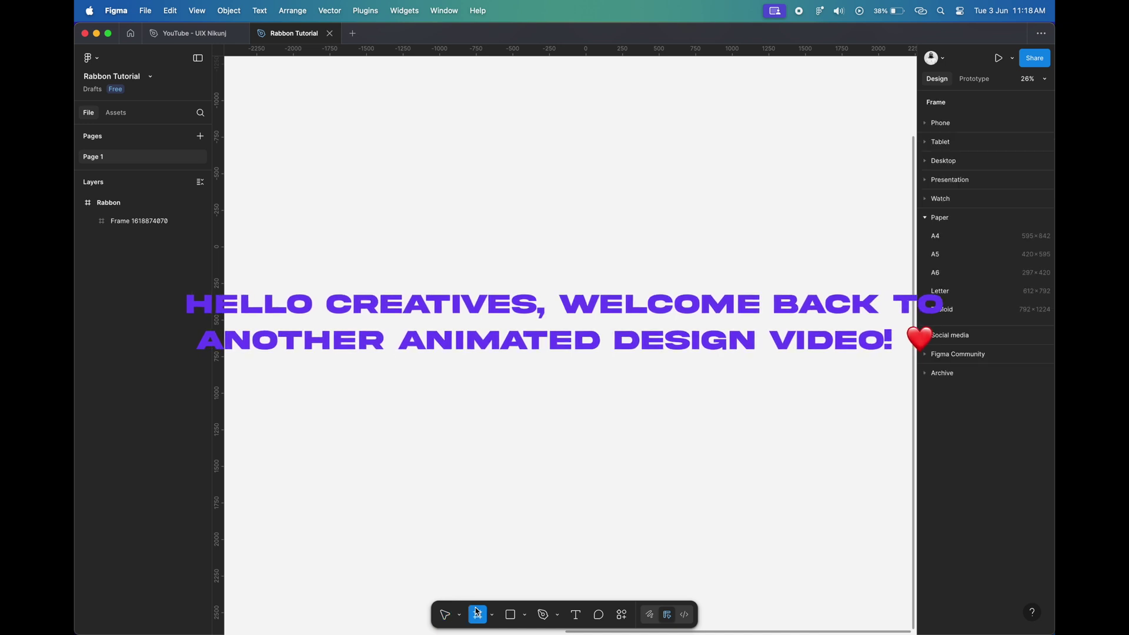
- Draw a new frame and size it to 1920 × 1080
{"action": "left_click_drag", "start_coordinate": [389, 204], "coordinate": [764, 398]}
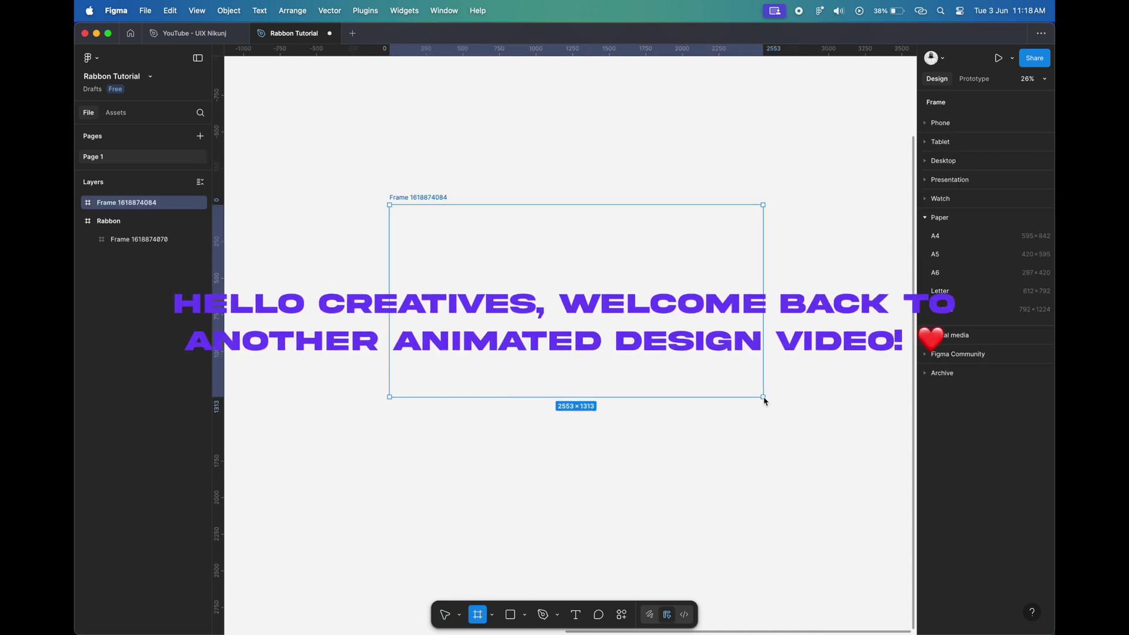
{"action": "left_click", "coordinate": [949, 257]}
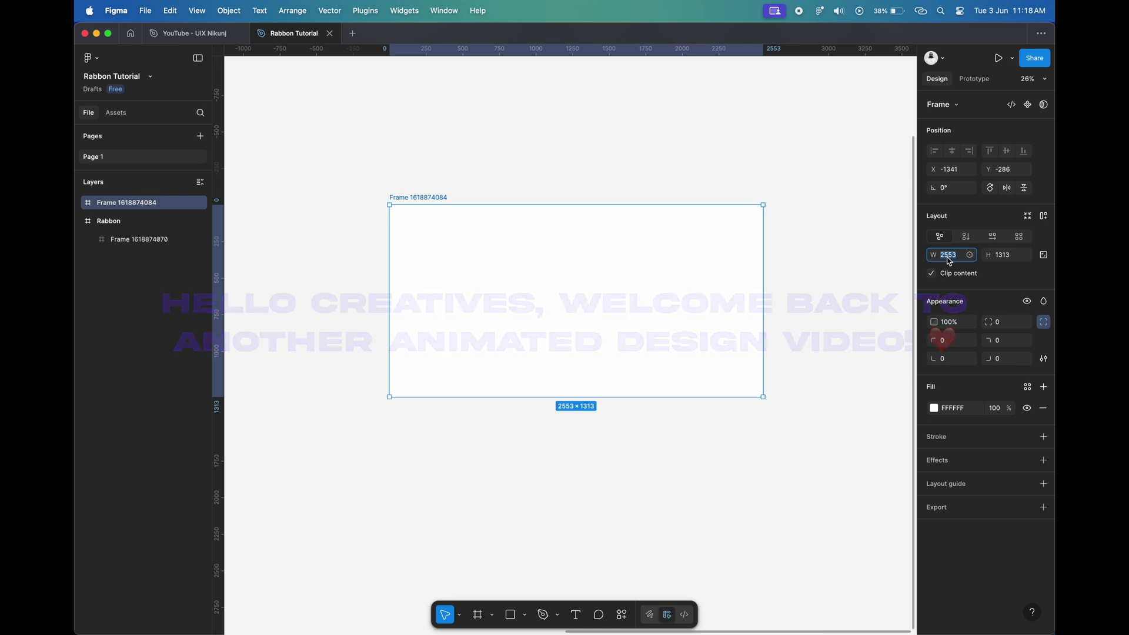
{"action": "type", "text": "1920"}
{"action": "key", "text": "Tab"}
{"action": "type", "text": "10"}
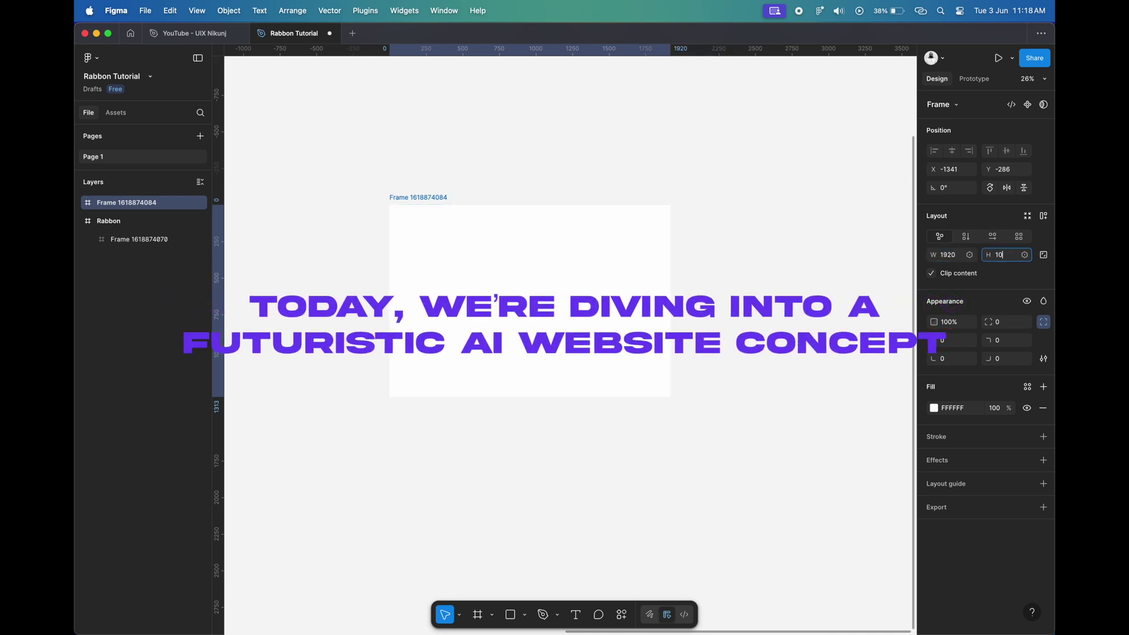
{"action": "type", "text": "80"}
{"action": "key", "text": "Return"}
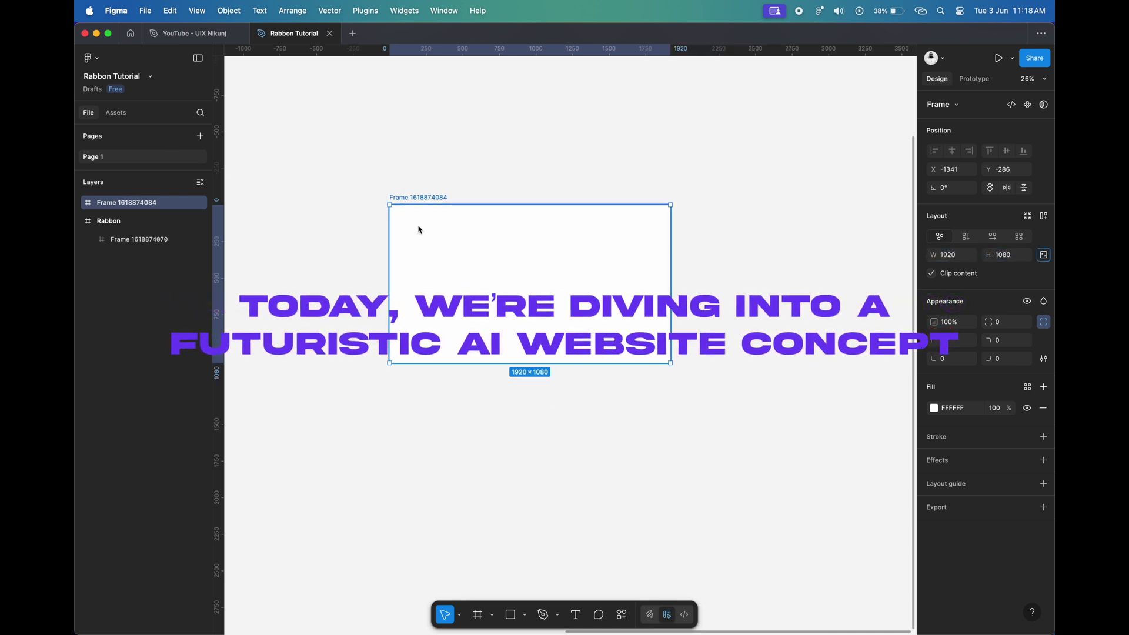
{"action": "scroll", "coordinate": [419, 229], "scroll_direction": "up", "scroll_amount": 2}
- Rename the new frame to 'Rabbon'
{"action": "double_click", "coordinate": [422, 193]}
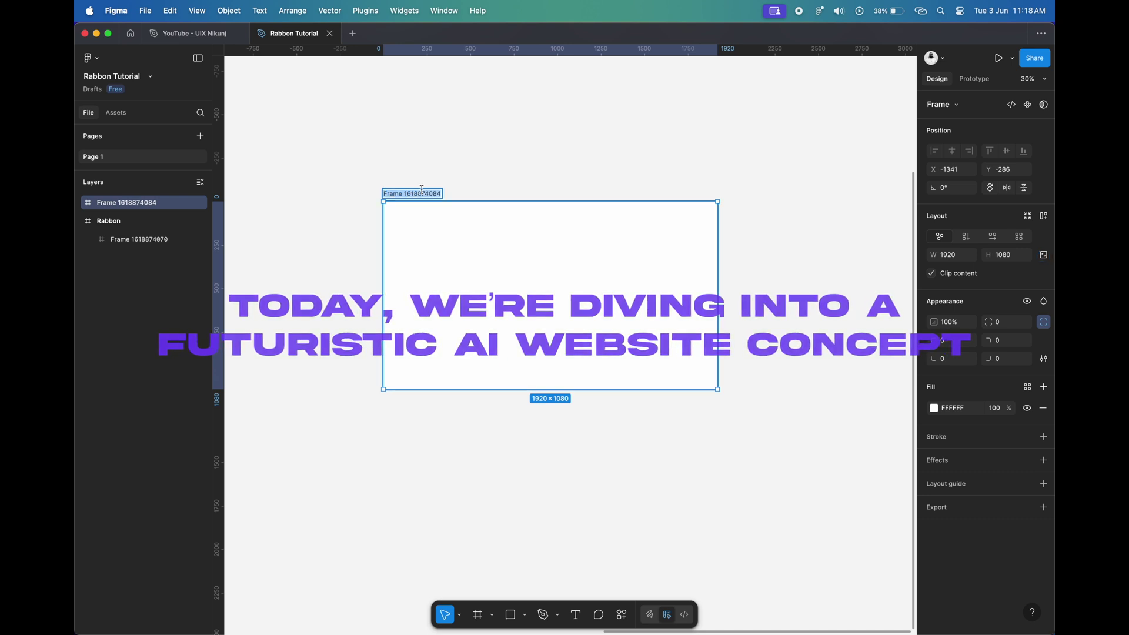
{"action": "type", "text": "RAbbon"}
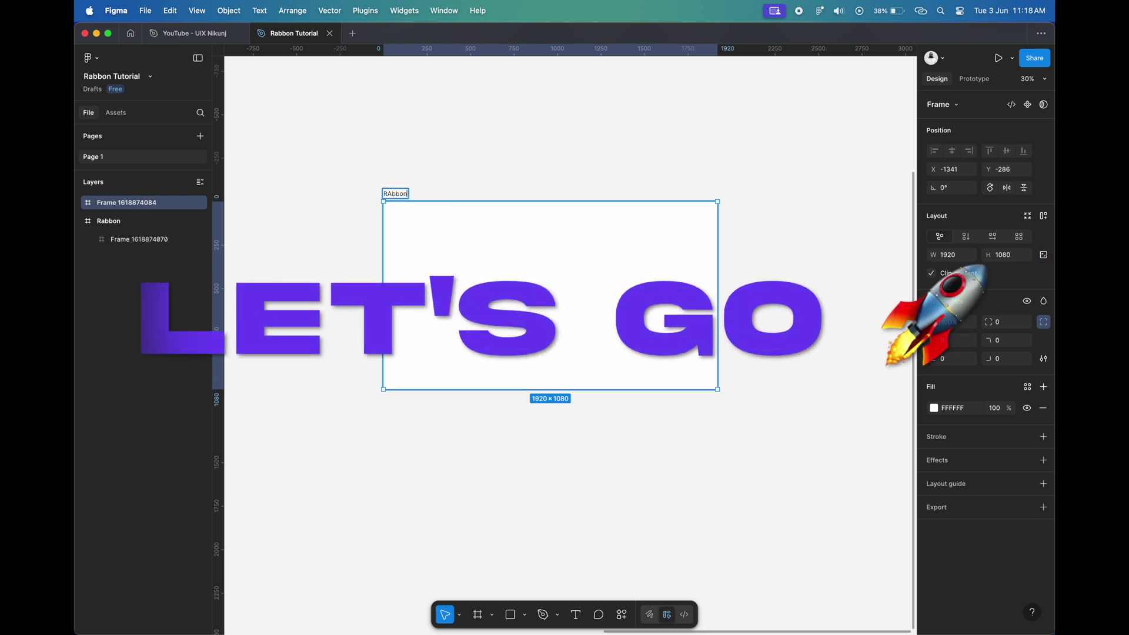
{"action": "key", "text": "BackSpace"}
{"action": "key", "text": "BackSpace"}
{"action": "key", "text": "BackSpace"}
{"action": "type", "text": "abb"}
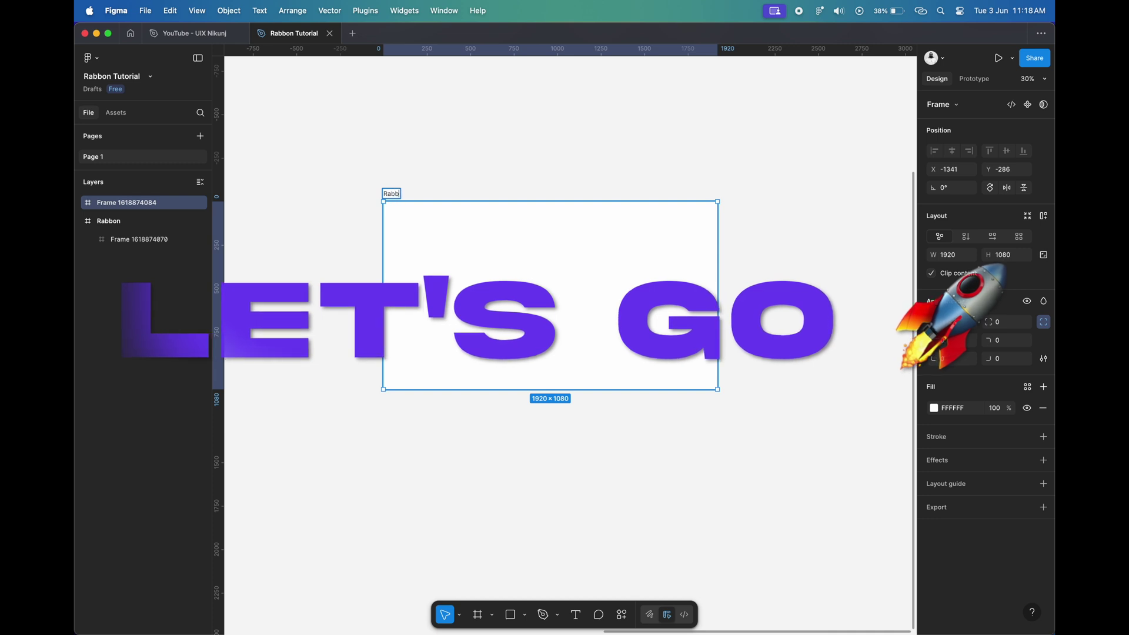
{"action": "type", "text": "on"}
{"action": "key", "text": "Return"}
{"action": "scroll", "coordinate": [429, 211], "scroll_direction": "up", "scroll_amount": 3}
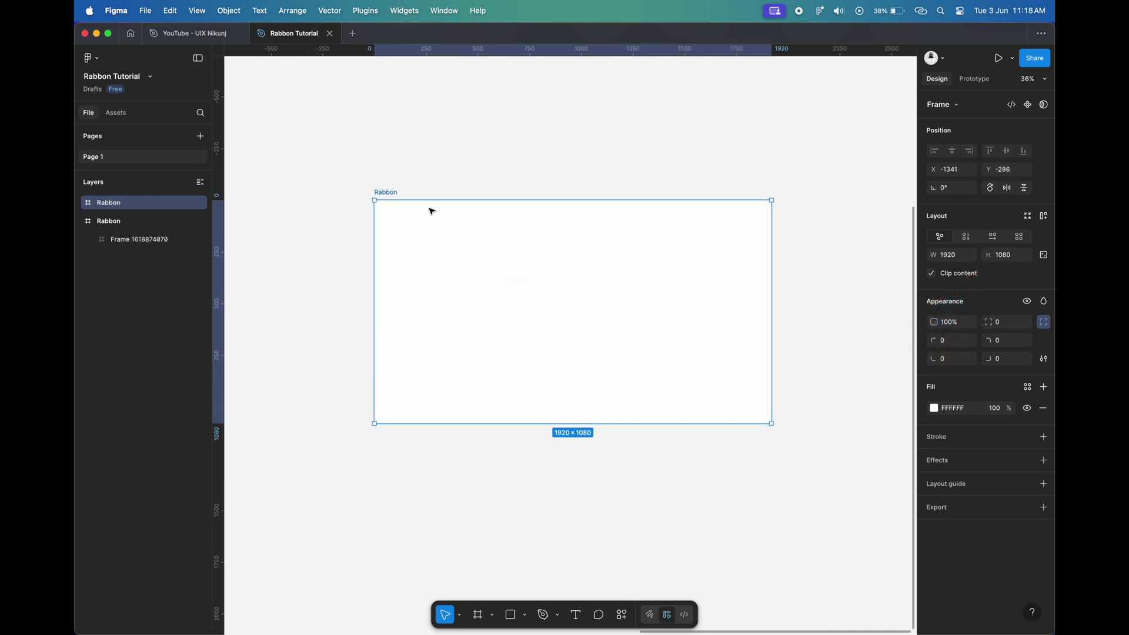
{"action": "scroll", "coordinate": [596, 331], "scroll_direction": "up", "scroll_amount": 1}
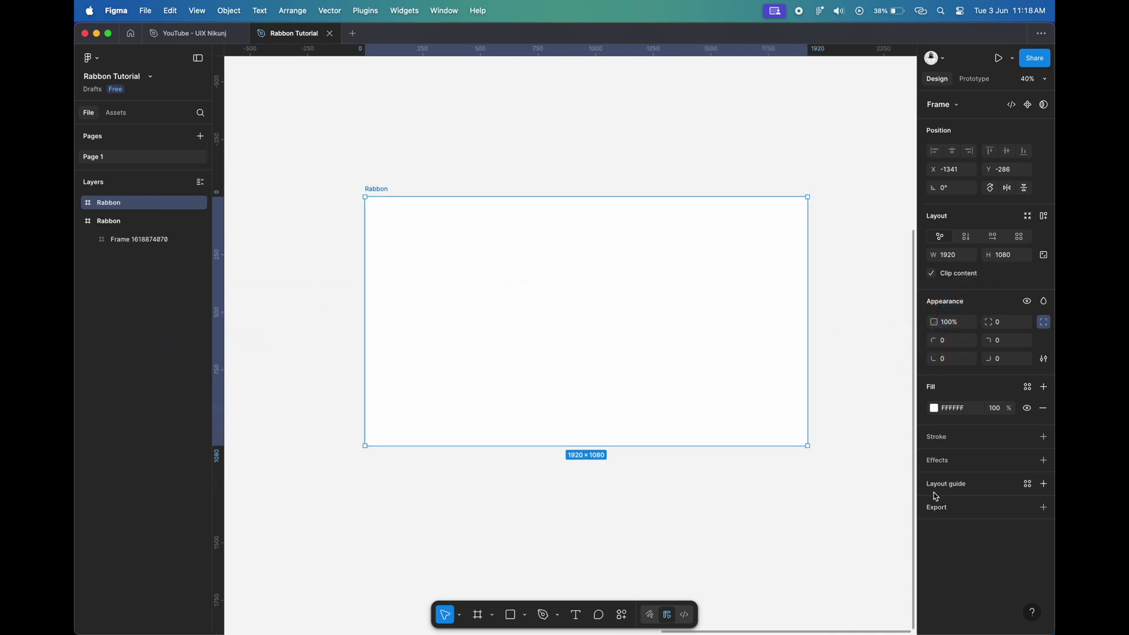
- Add a 12-column layout guide with a 100 margin to the Rabbon frame
{"action": "left_click", "coordinate": [955, 494]}
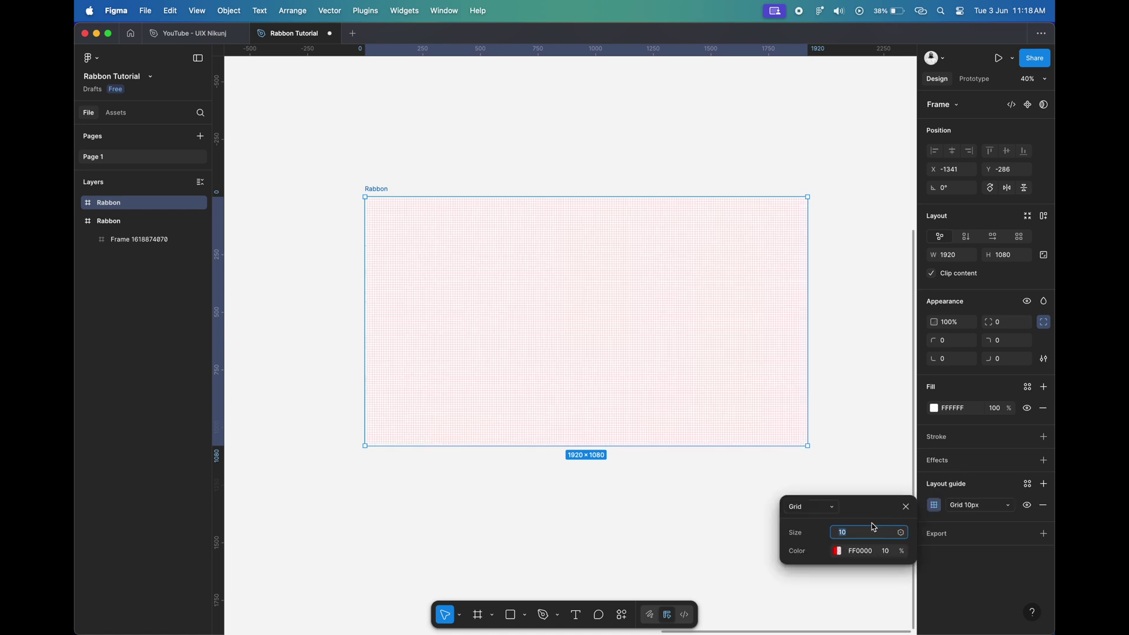
{"action": "left_click", "coordinate": [817, 509]}
{"action": "left_click", "coordinate": [818, 520]}
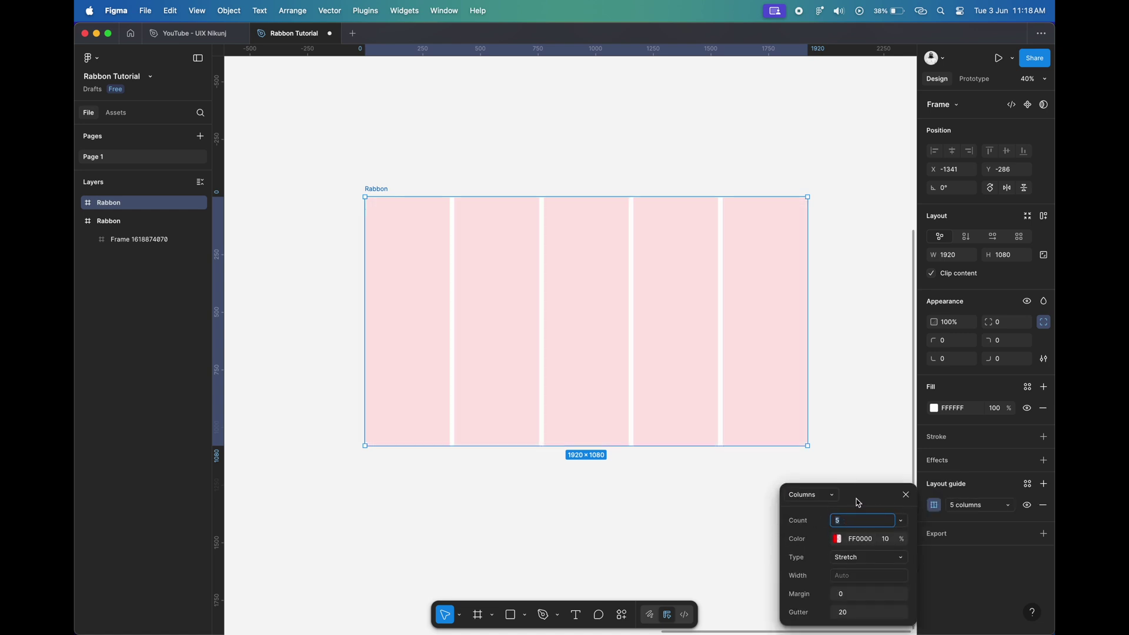
{"action": "left_click_drag", "start_coordinate": [858, 502], "coordinate": [803, 268]}
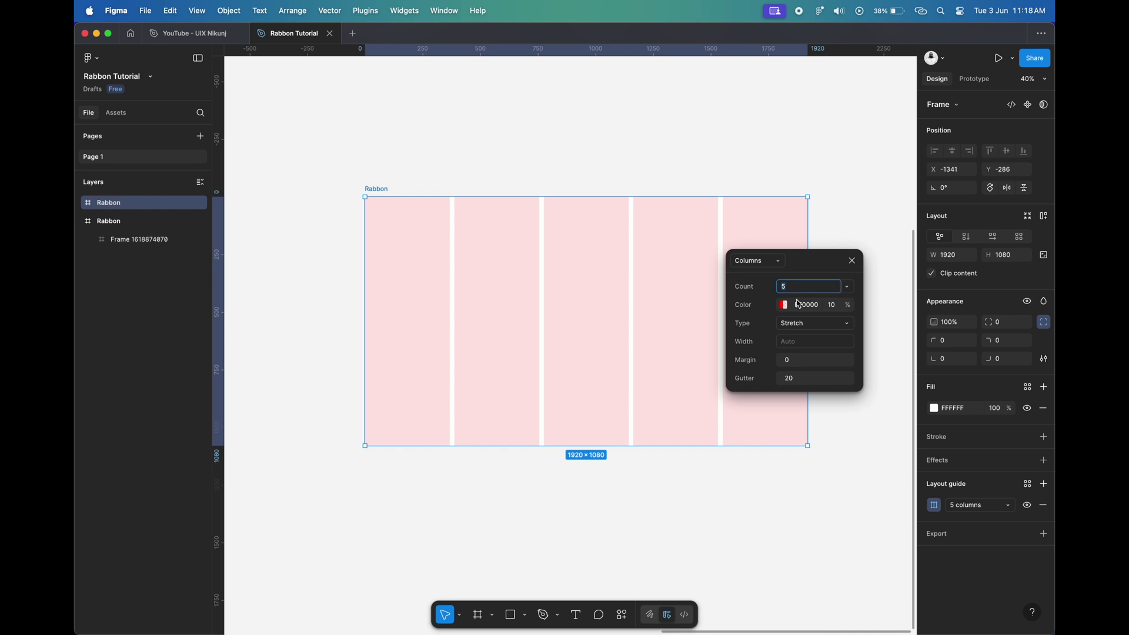
{"action": "type", "text": "12"}
{"action": "key", "text": "Tab"}
{"action": "left_click", "coordinate": [794, 359]}
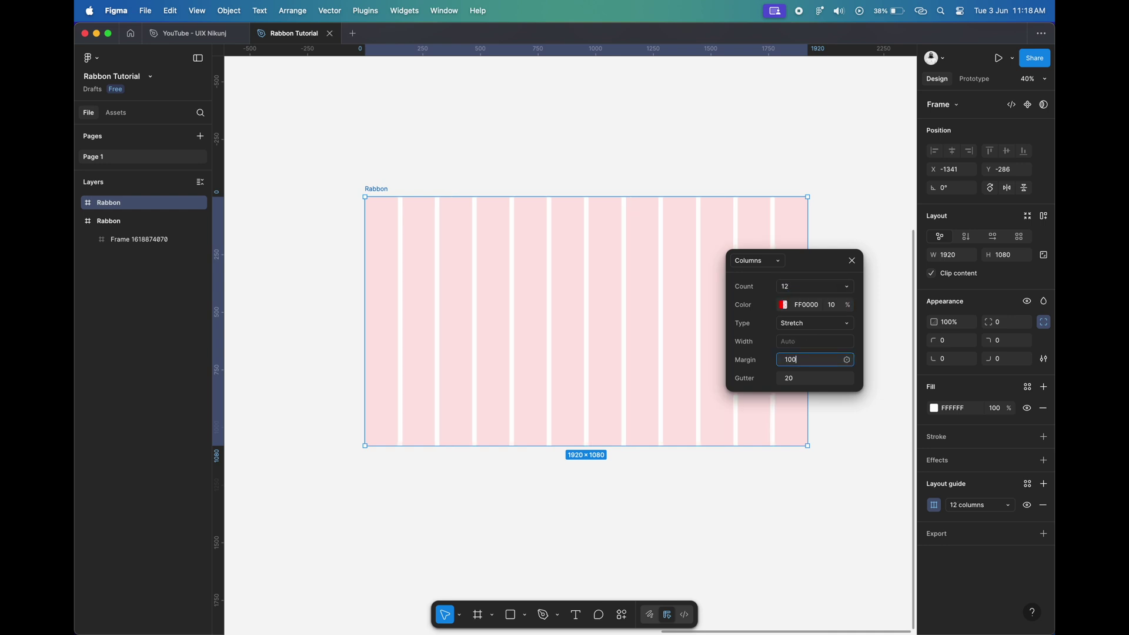
{"action": "key", "text": "Return"}
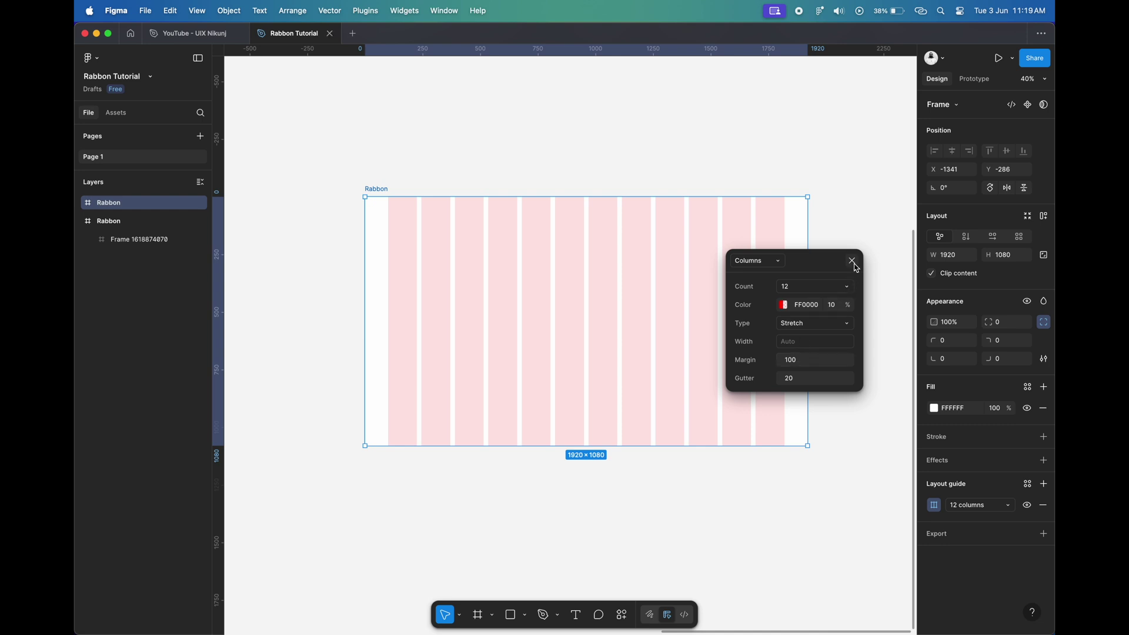
{"action": "left_click", "coordinate": [853, 263]}
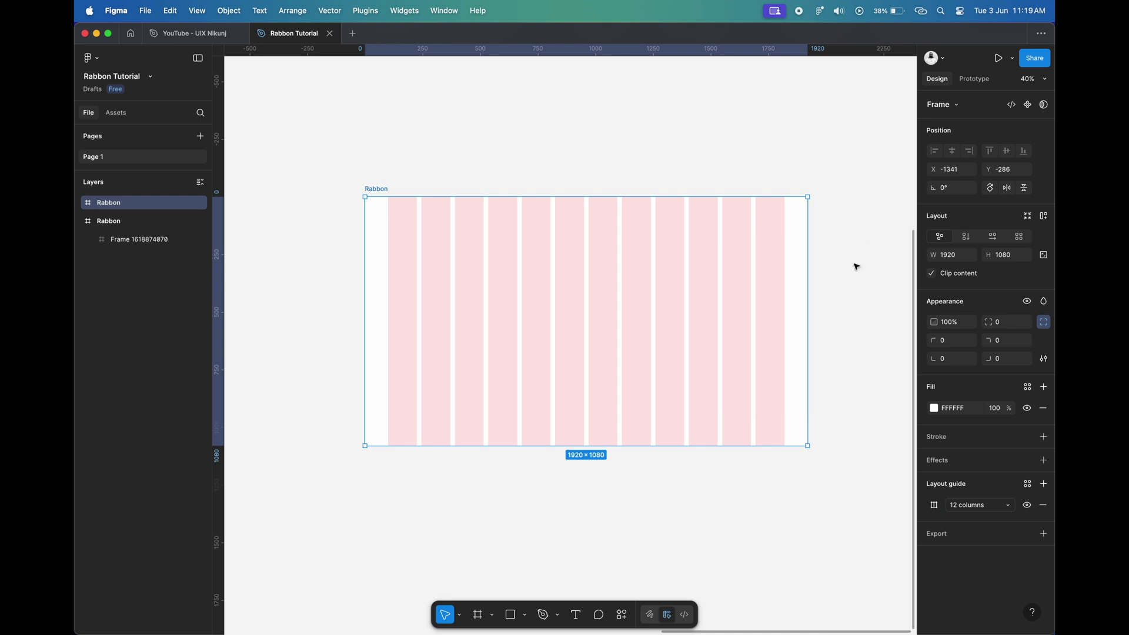
- Add a 5C5C5C stroke and round the frame corners to 30
{"action": "left_click", "coordinate": [963, 443]}
{"action": "left_click", "coordinate": [962, 464]}
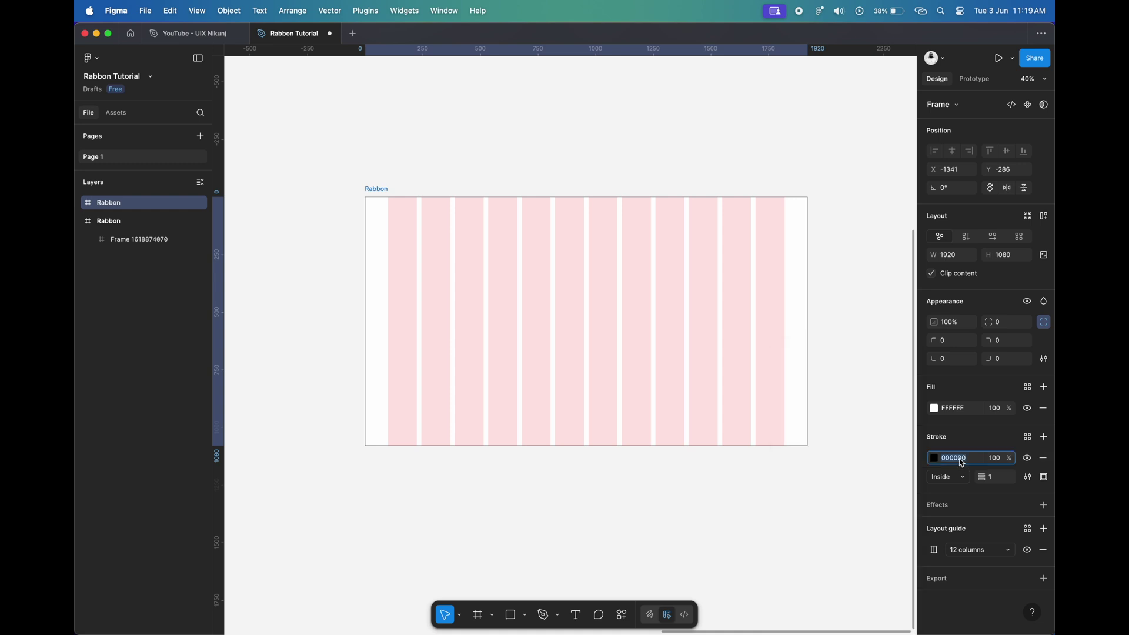
{"action": "type", "text": "5c"}
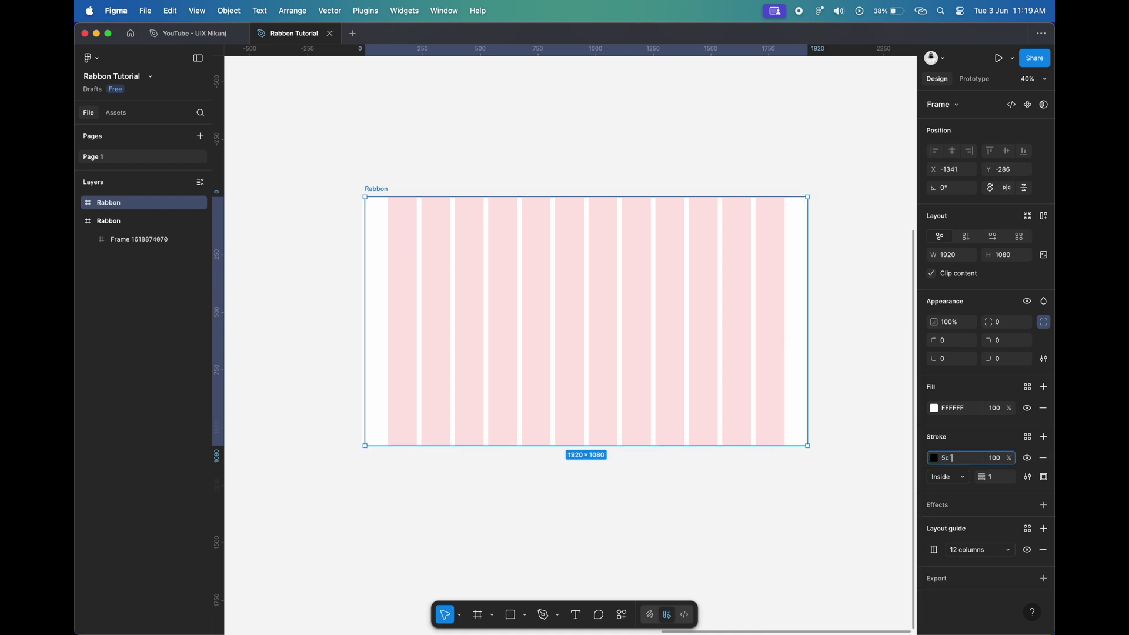
{"action": "key", "text": "Tab"}
{"action": "left_click", "coordinate": [1003, 330]}
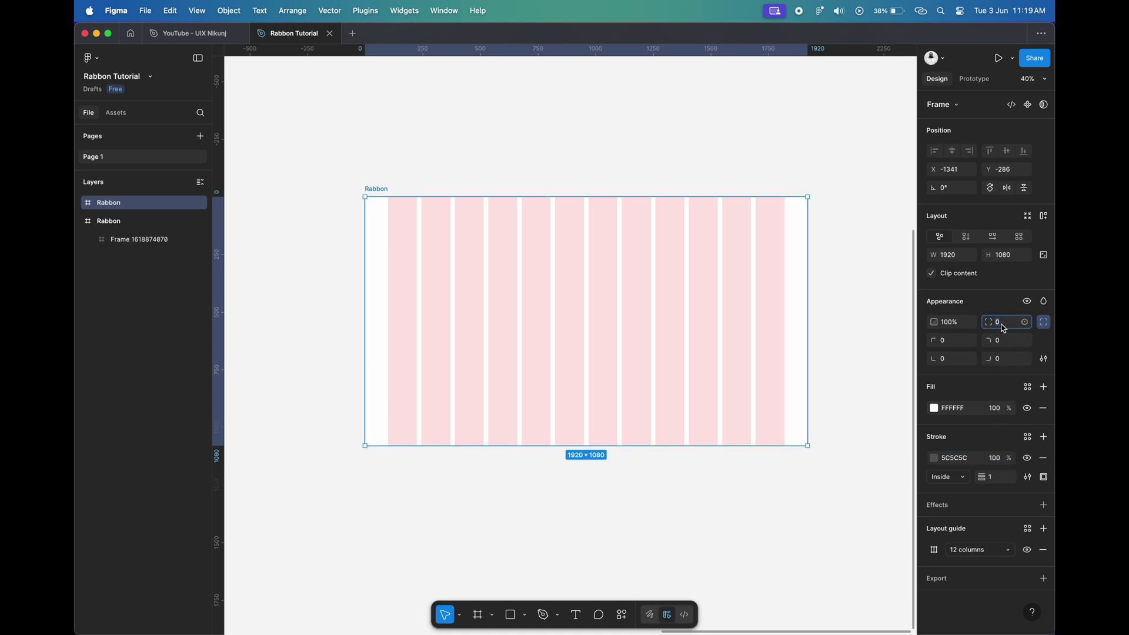
{"action": "type", "text": "30"}
{"action": "key", "text": "Return"}
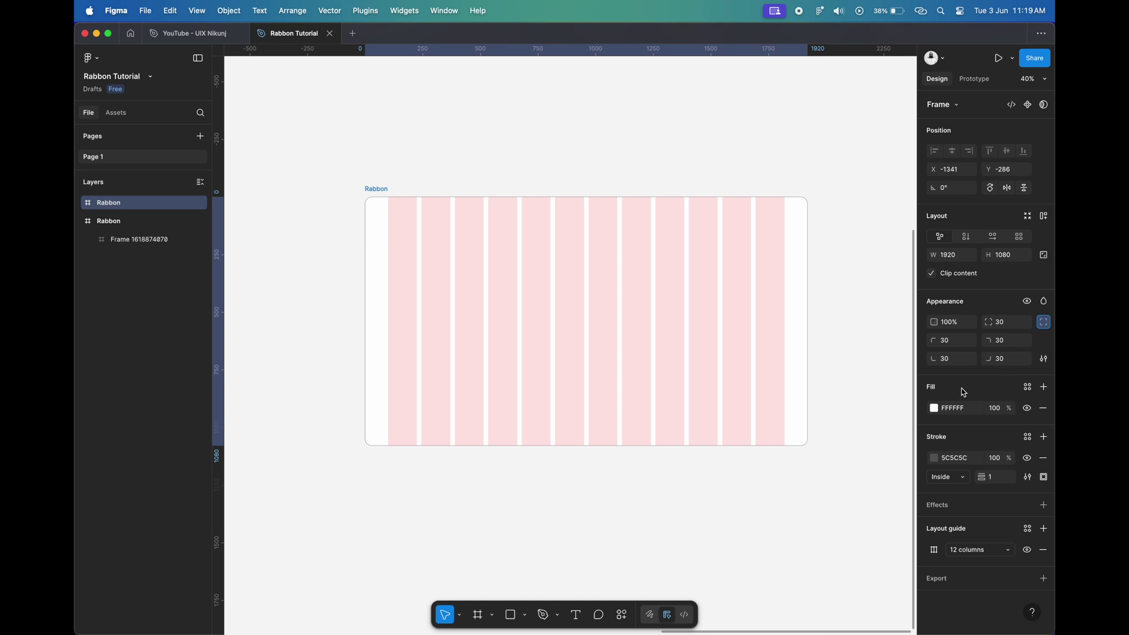
- Place the stroke outside the frame at weight 14
{"action": "left_click", "coordinate": [967, 477]}
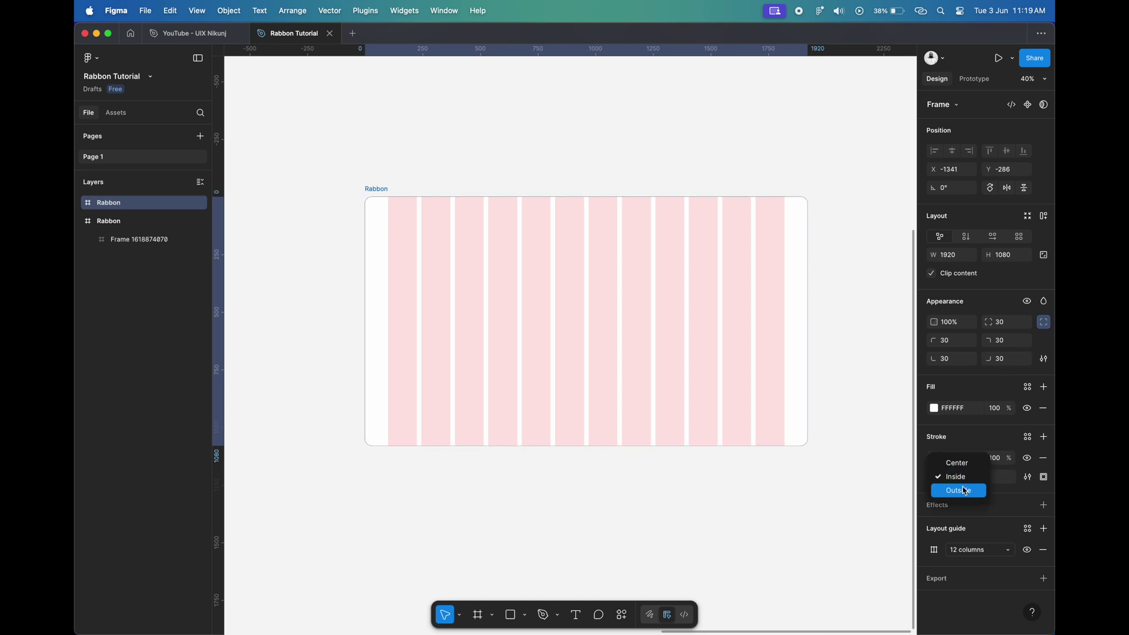
{"action": "type", "text": "14"}
{"action": "key", "text": "Return"}
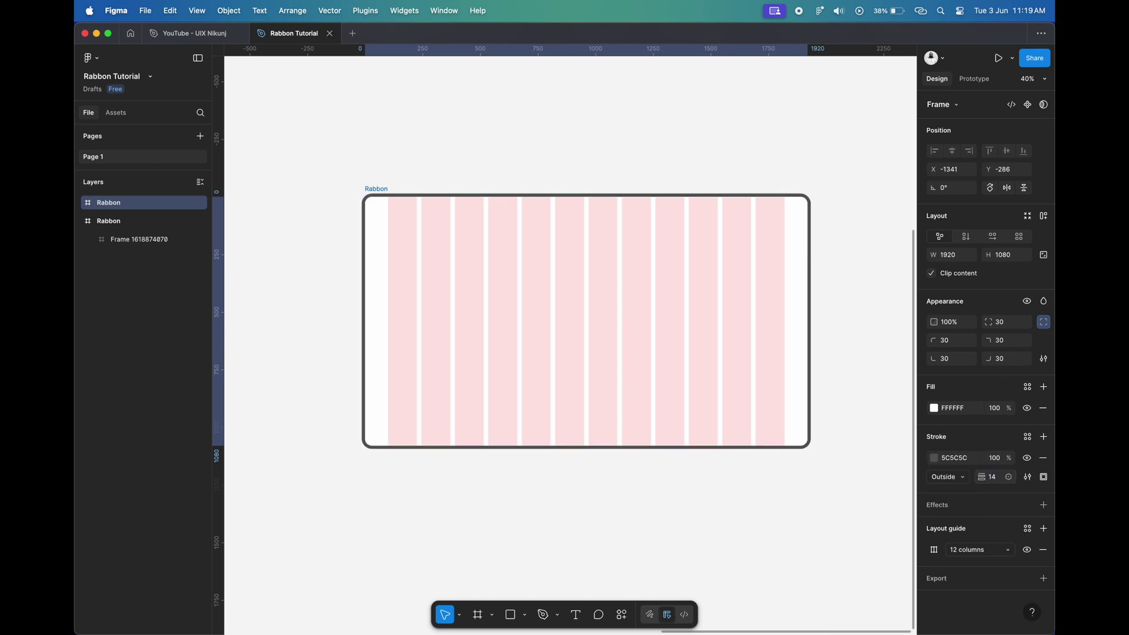
{"action": "left_click", "coordinate": [468, 242], "text": "super"}
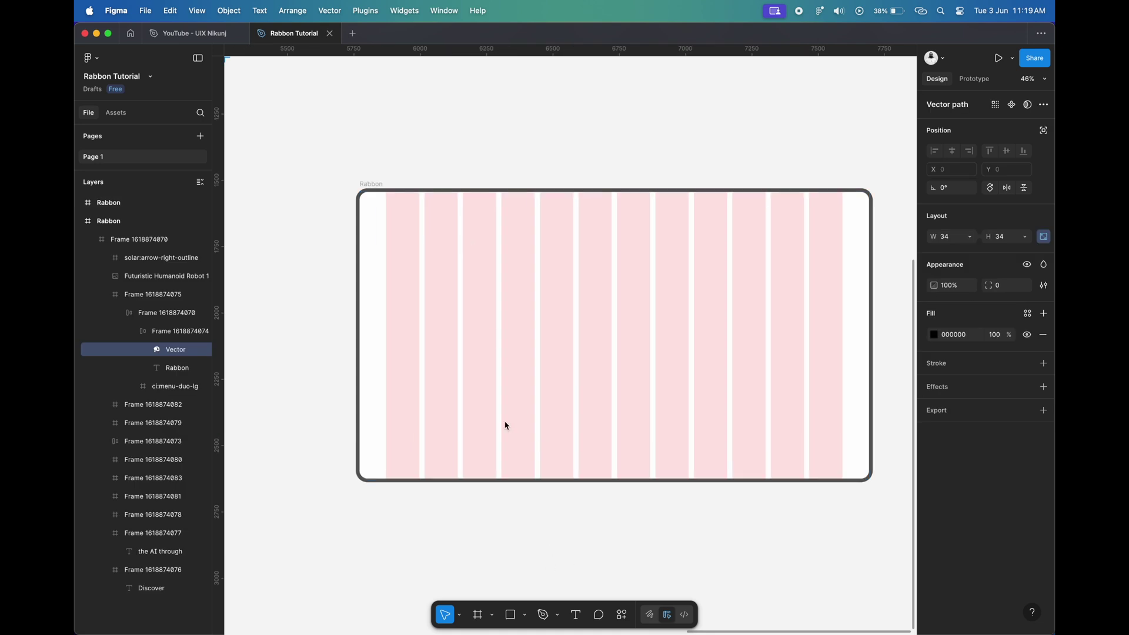
- Add the RABBON wordmark text near the frame's top-left corner
{"action": "left_click", "coordinate": [576, 614]}
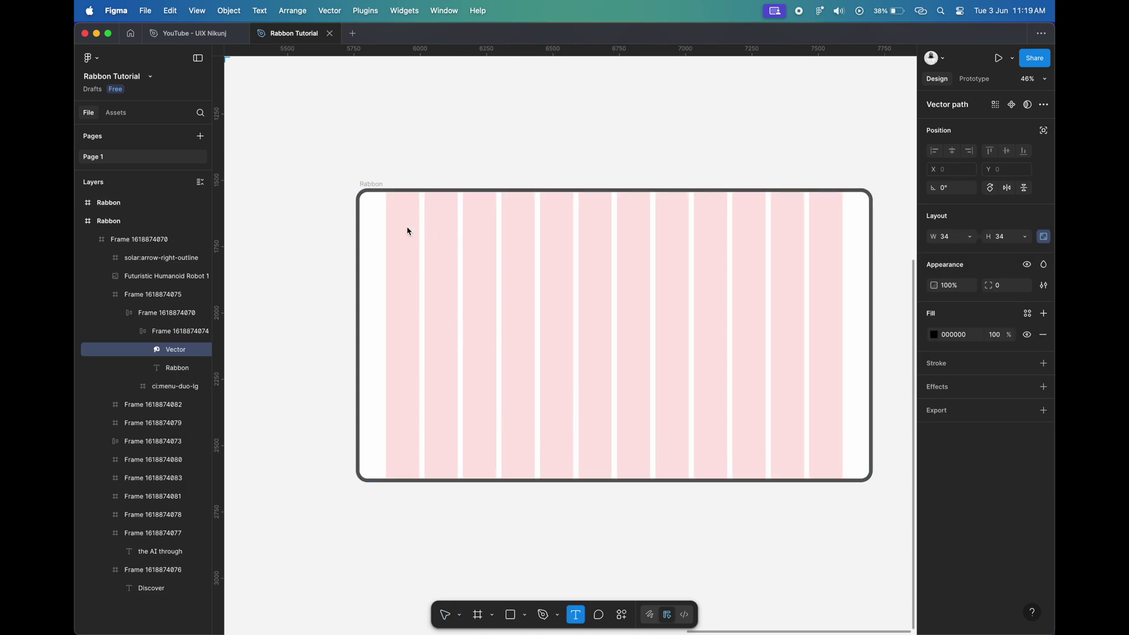
{"action": "left_click", "coordinate": [409, 231]}
{"action": "scroll", "coordinate": [414, 231], "scroll_direction": "up", "scroll_amount": 5}
{"action": "type", "text": "Rabon"}
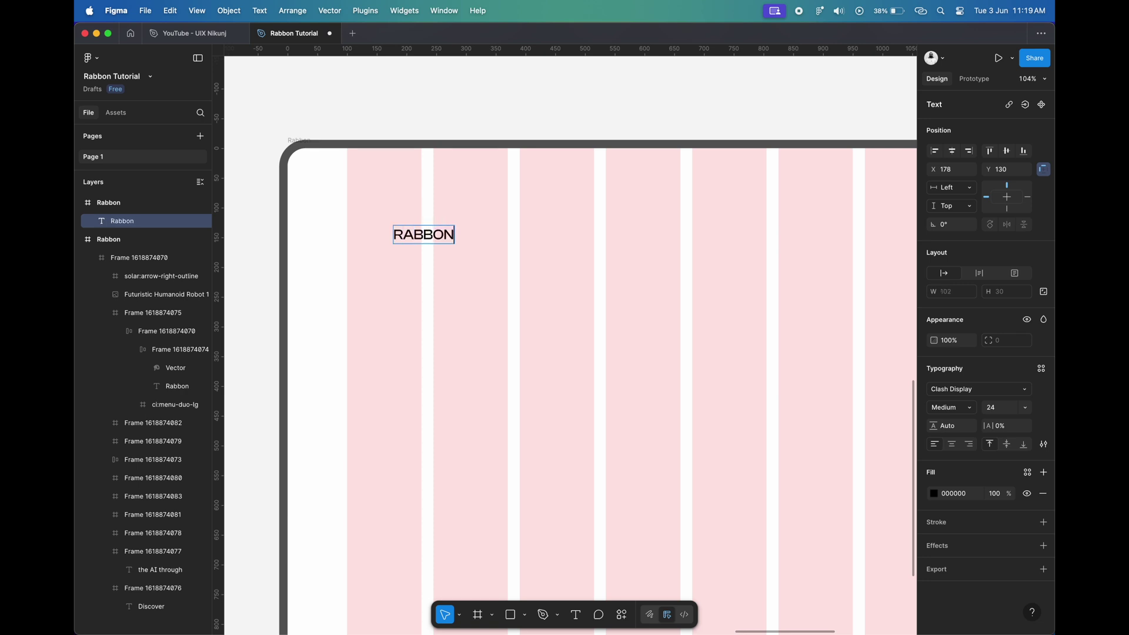
{"action": "key", "text": "Escape"}
{"action": "left_click", "coordinate": [1000, 412]}
{"action": "left_click", "coordinate": [964, 411]}
{"action": "mouse_move", "coordinate": [435, 241]}
{"action": "left_mouse_down"}
{"action": "mouse_move", "coordinate": [459, 233]}
{"action": "mouse_move", "coordinate": [441, 237]}
{"action": "left_mouse_up"}
- Paste the logo vector to the left of the RABBON text, aligned with it
{"action": "left_click", "coordinate": [370, 237]}
{"action": "right_click", "coordinate": [370, 236]}
{"action": "left_click", "coordinate": [400, 244]}
{"action": "left_click_drag", "start_coordinate": [376, 252], "coordinate": [382, 237]}
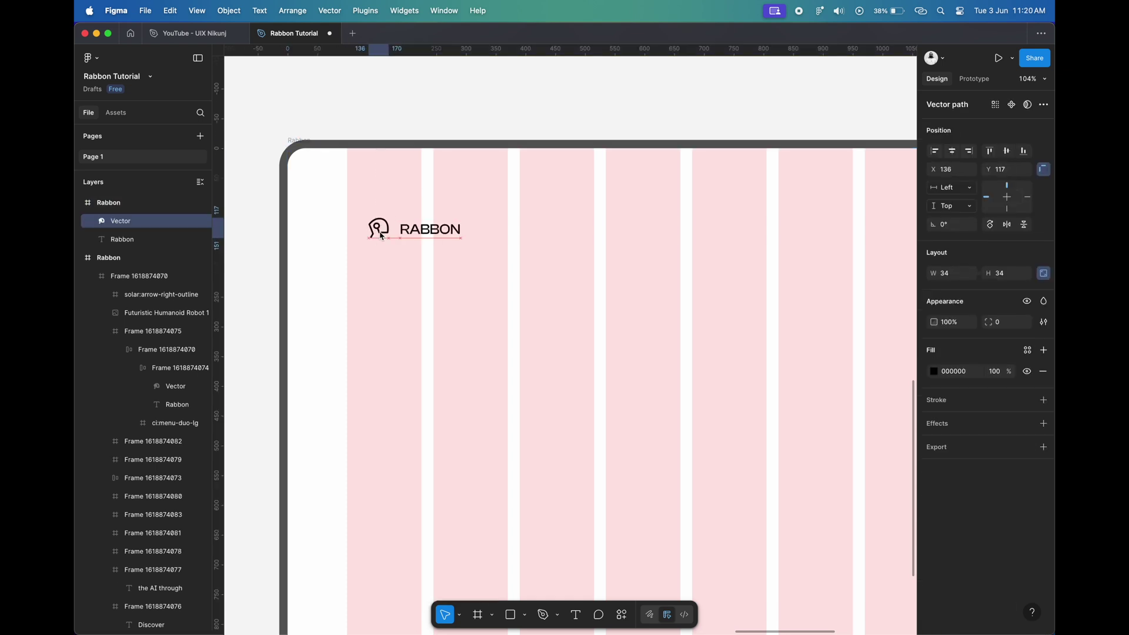
{"action": "scroll", "coordinate": [382, 237], "scroll_direction": "up", "scroll_amount": 4}
- Group the logo and RABBON text in auto layout, centre-aligned with a 12 gap
{"action": "left_click", "coordinate": [447, 229]}
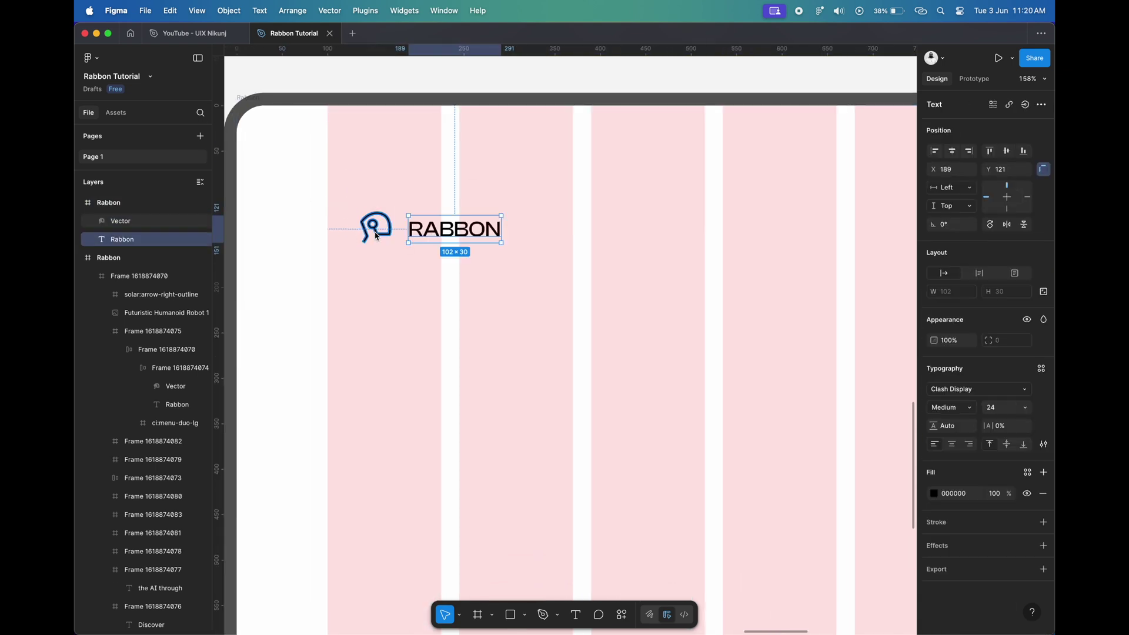
{"action": "left_click", "coordinate": [377, 235]}
{"action": "left_click", "coordinate": [453, 231], "text": "shift"}
{"action": "key", "text": "shift+a"}
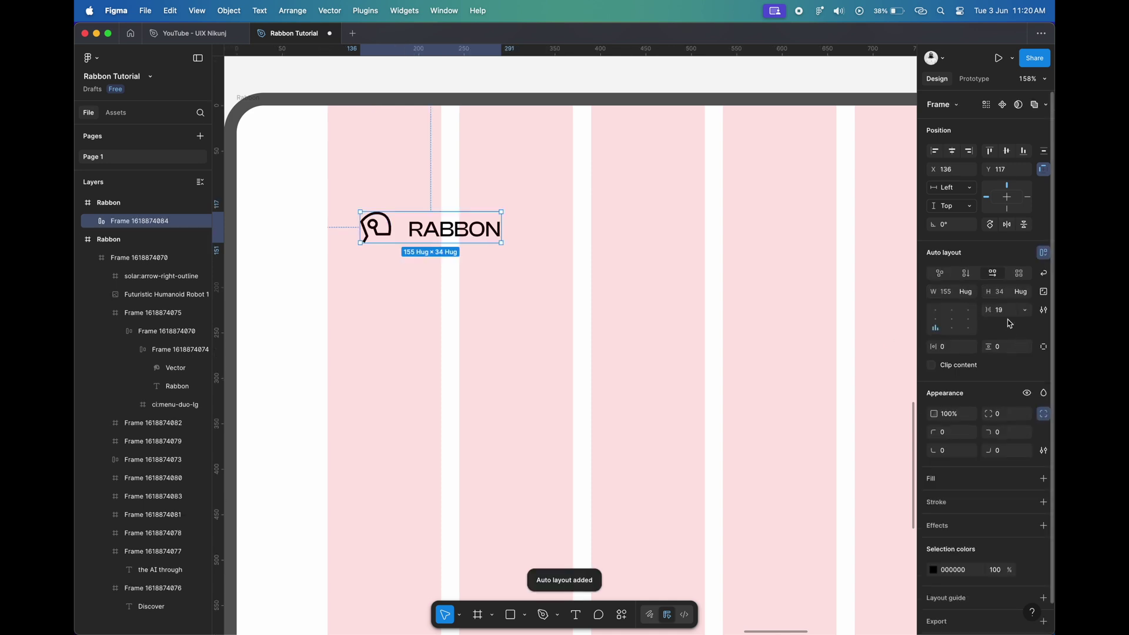
{"action": "left_click", "coordinate": [953, 319]}
{"action": "left_click", "coordinate": [1006, 313]}
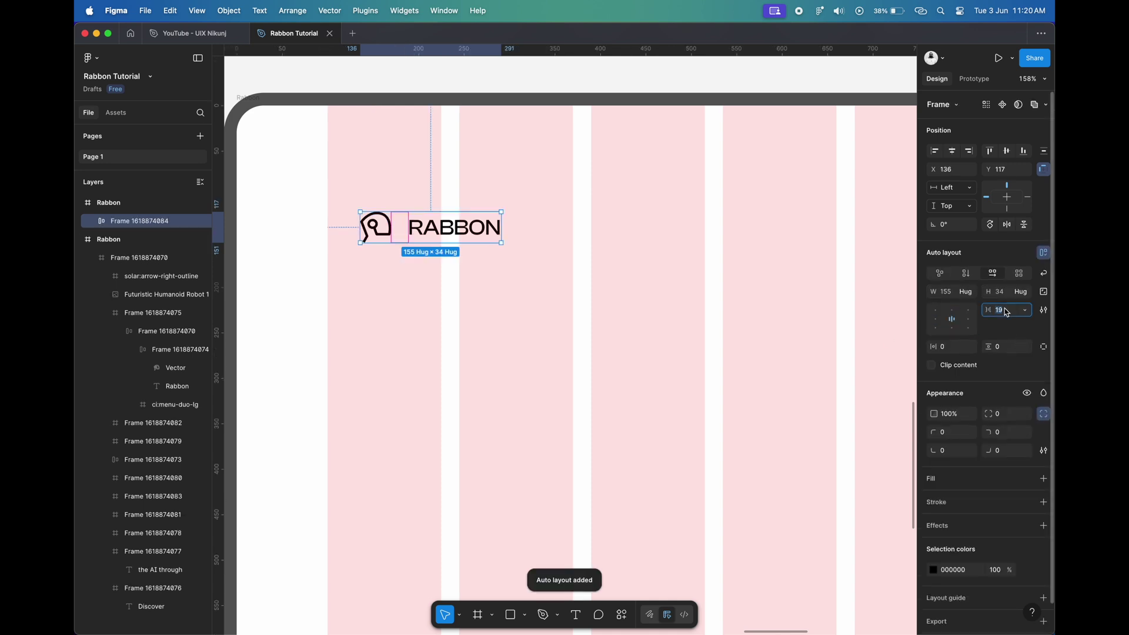
{"action": "type", "text": "12"}
{"action": "key", "text": "Return"}
{"action": "left_click", "coordinate": [433, 245]}
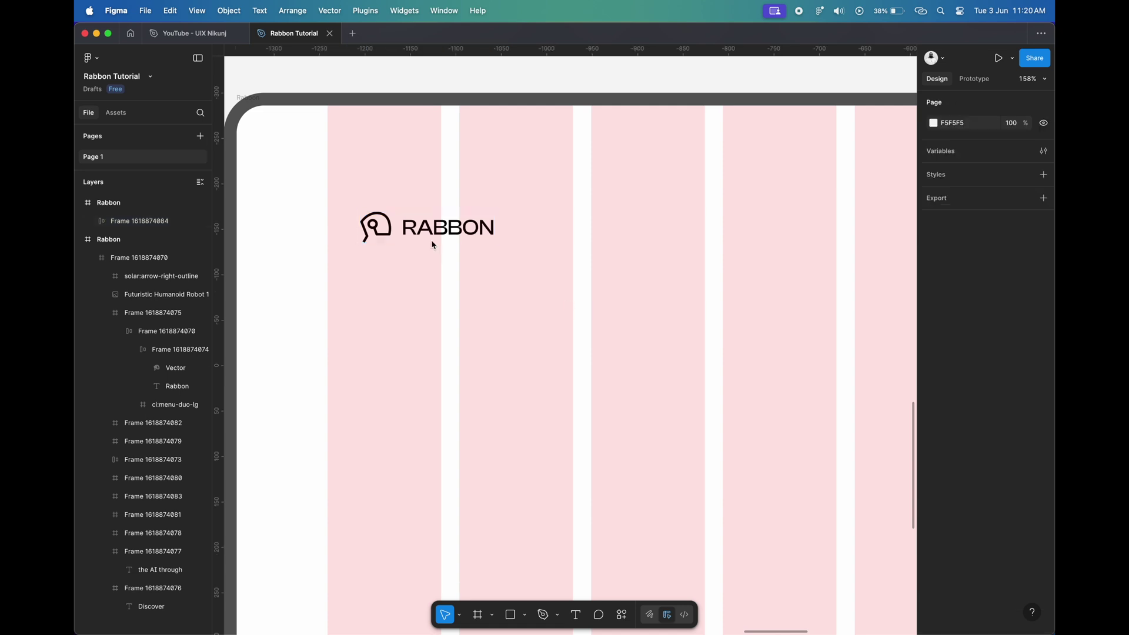
{"action": "left_click", "coordinate": [517, 305]}
- Search Iconify for 'menu' and insert a menu icon into the design
{"action": "scroll", "coordinate": [505, 300], "scroll_direction": "down", "scroll_amount": 3}
{"action": "right_click", "coordinate": [481, 224]}
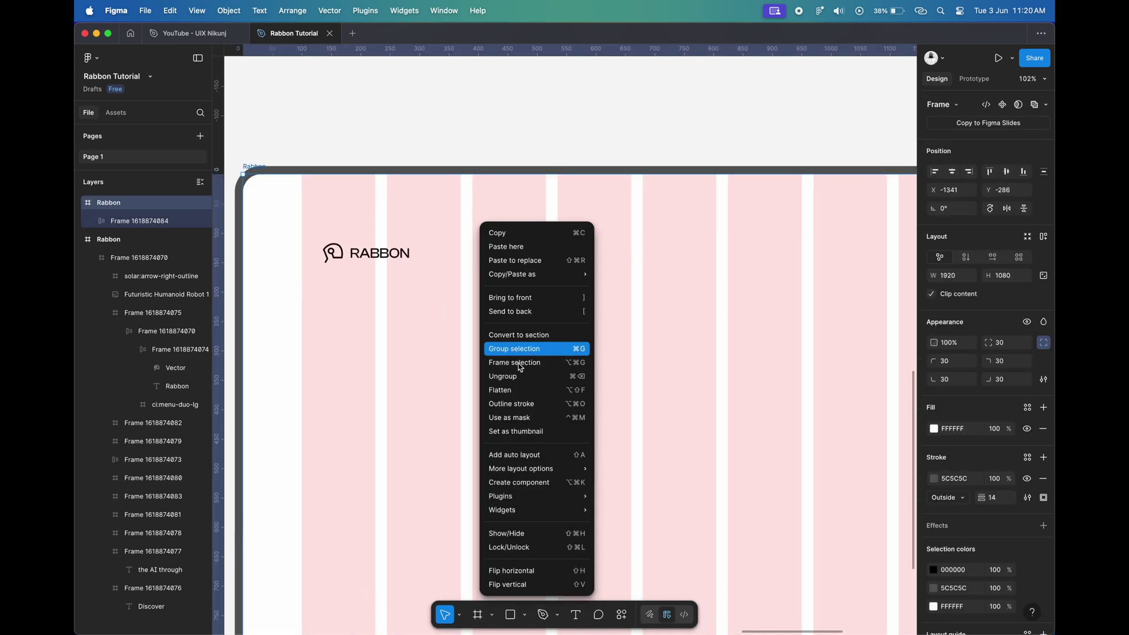
{"action": "mouse_move", "coordinate": [535, 495]}
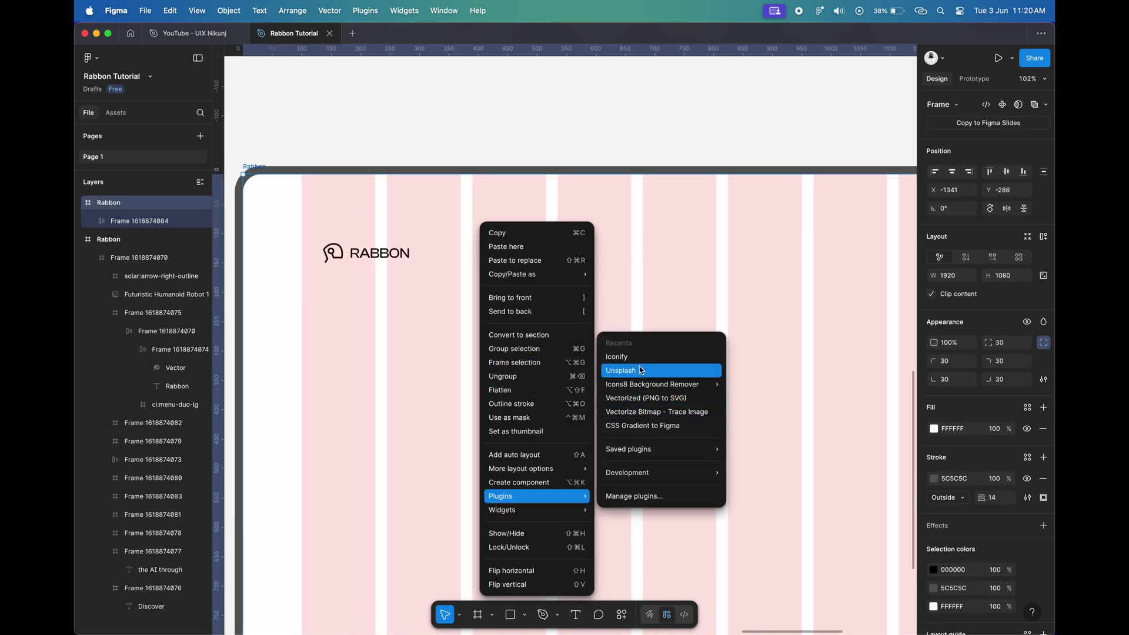
{"action": "left_click", "coordinate": [643, 368]}
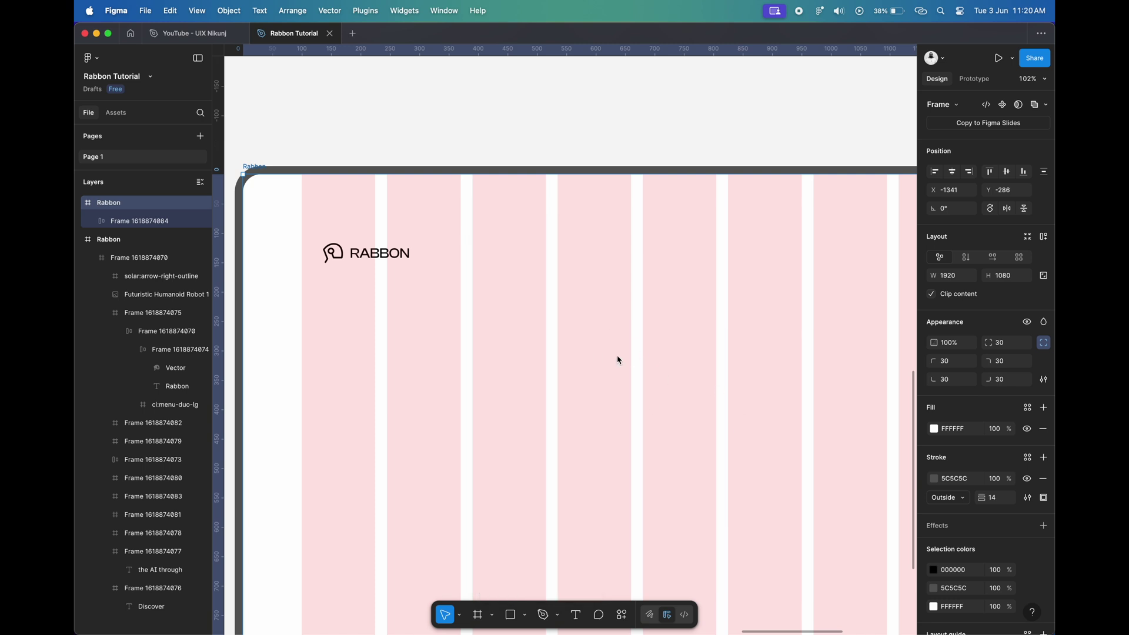
{"action": "left_click", "coordinate": [742, 167]}
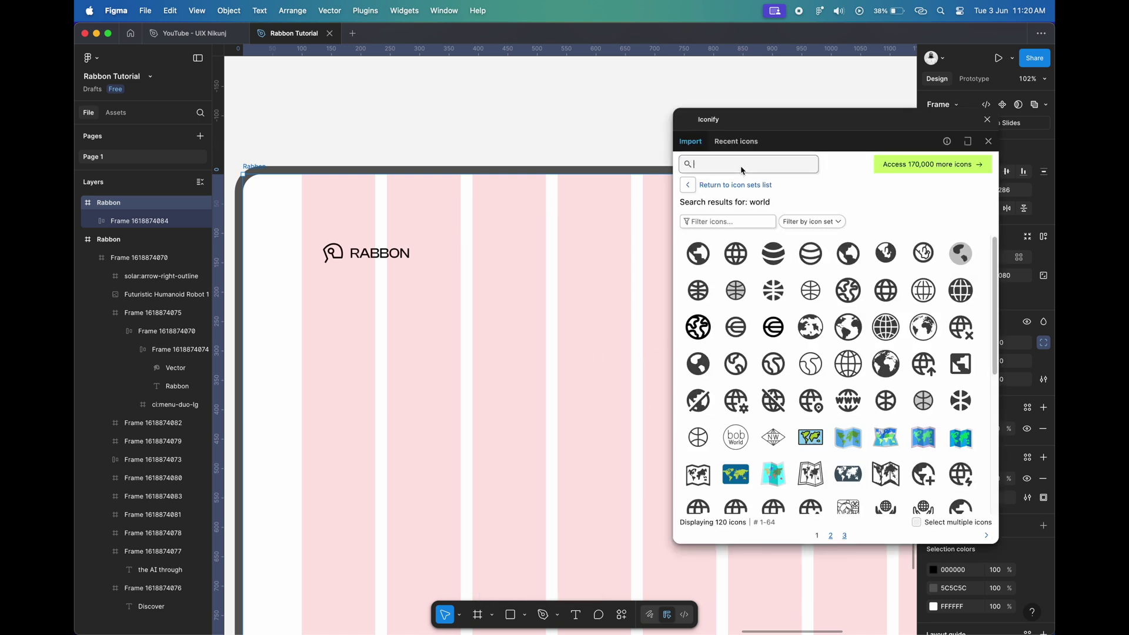
{"action": "type", "text": "menu"}
{"action": "key", "text": "Return"}
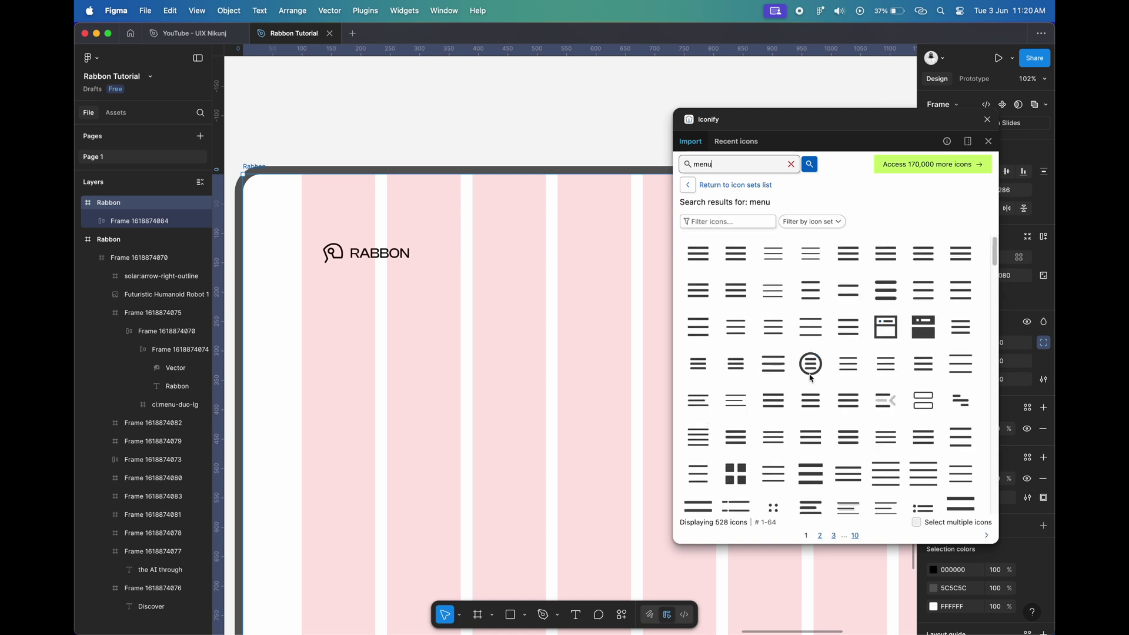
{"action": "scroll", "coordinate": [798, 380], "scroll_direction": "down", "scroll_amount": 1}
{"action": "scroll", "coordinate": [799, 380], "scroll_direction": "down", "scroll_amount": 3}
{"action": "scroll", "coordinate": [823, 435], "scroll_direction": "down", "scroll_amount": 5}
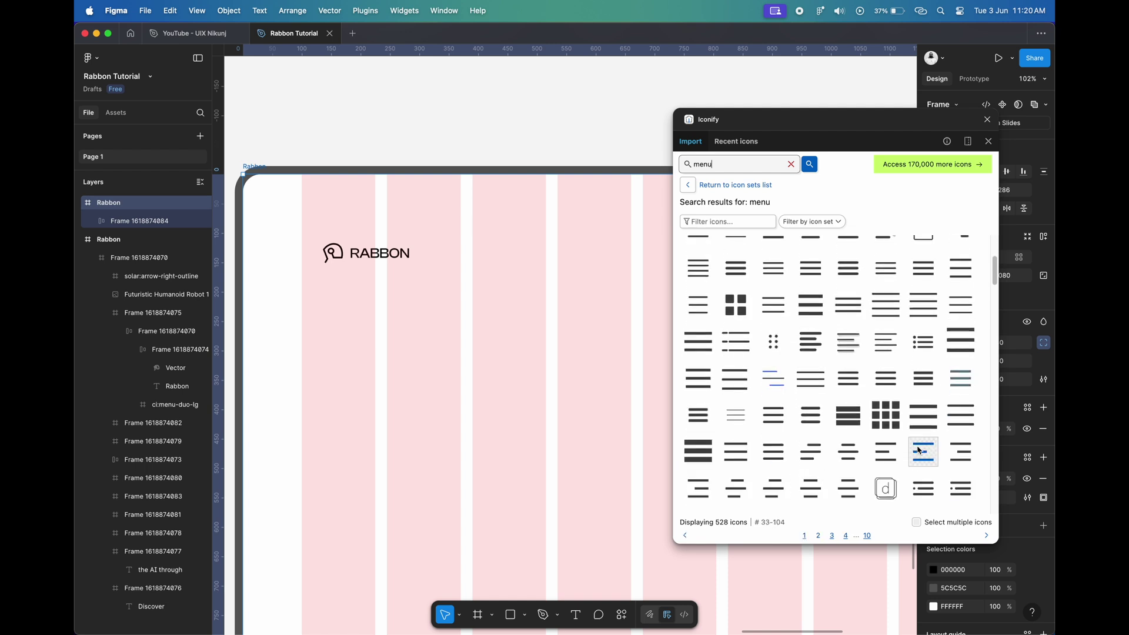
{"action": "scroll", "coordinate": [882, 465], "scroll_direction": "up", "scroll_amount": 5}
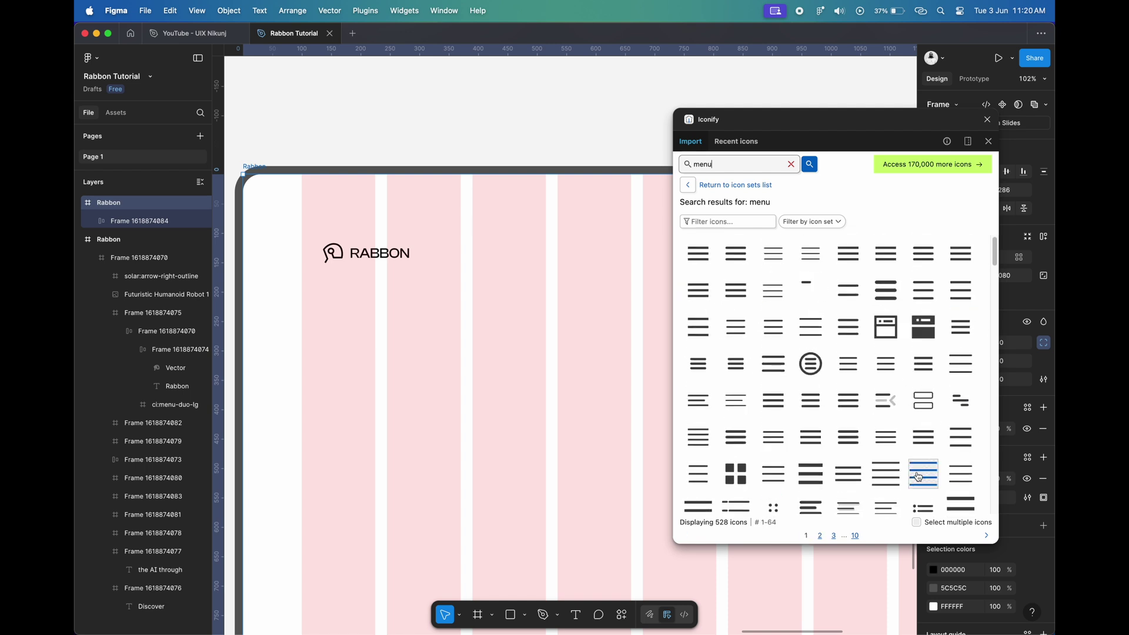
{"action": "left_click", "coordinate": [918, 442]}
- Make the menu icon 44×44 beside the logo with 2.6 stroke lines
{"action": "left_click", "coordinate": [1006, 295]}
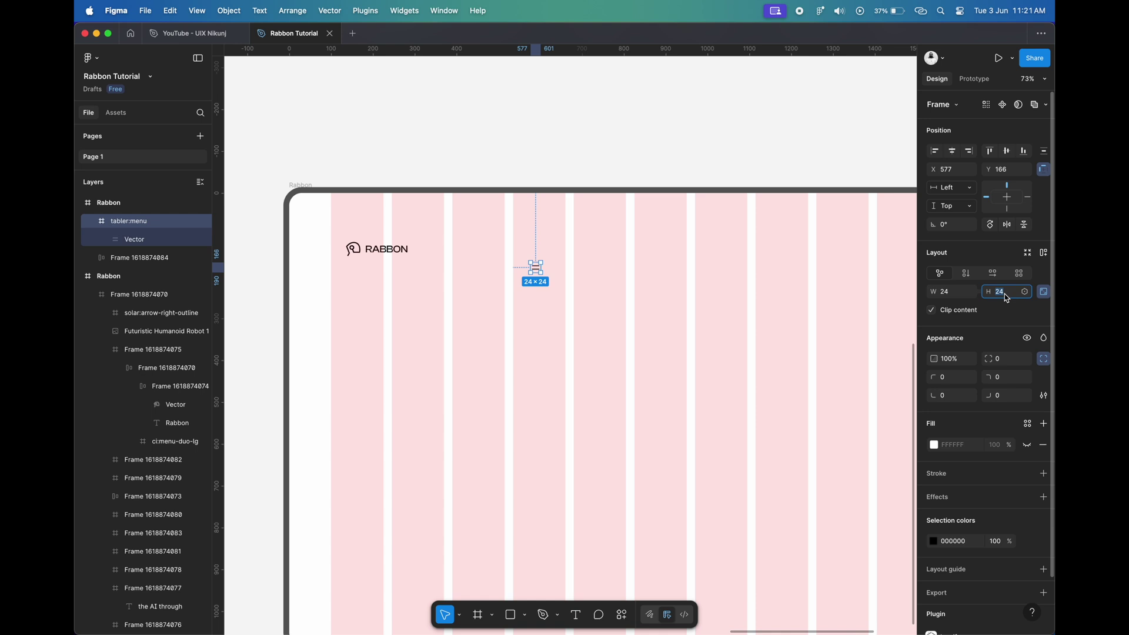
{"action": "type", "text": "44"}
{"action": "key", "text": "Return"}
{"action": "left_click_drag", "start_coordinate": [535, 273], "coordinate": [517, 252]}
{"action": "scroll", "coordinate": [517, 252], "scroll_direction": "up", "scroll_amount": 3}
{"action": "left_click", "coordinate": [556, 266]}
{"action": "left_click", "coordinate": [774, 271]}
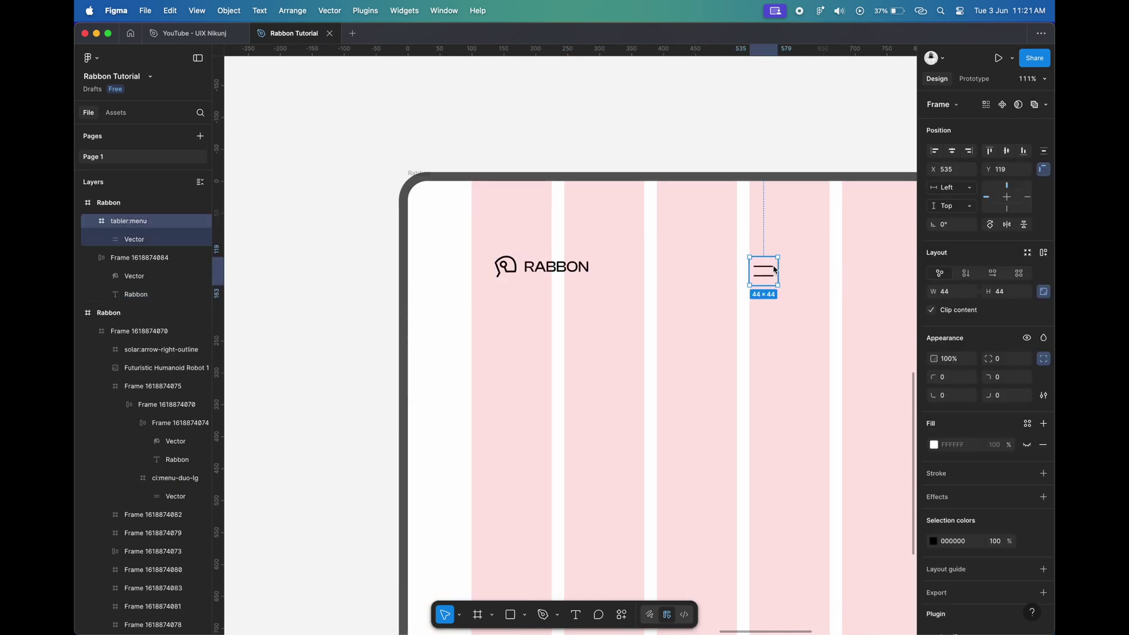
{"action": "left_click", "coordinate": [774, 266]}
{"action": "type", "text": "2.6"}
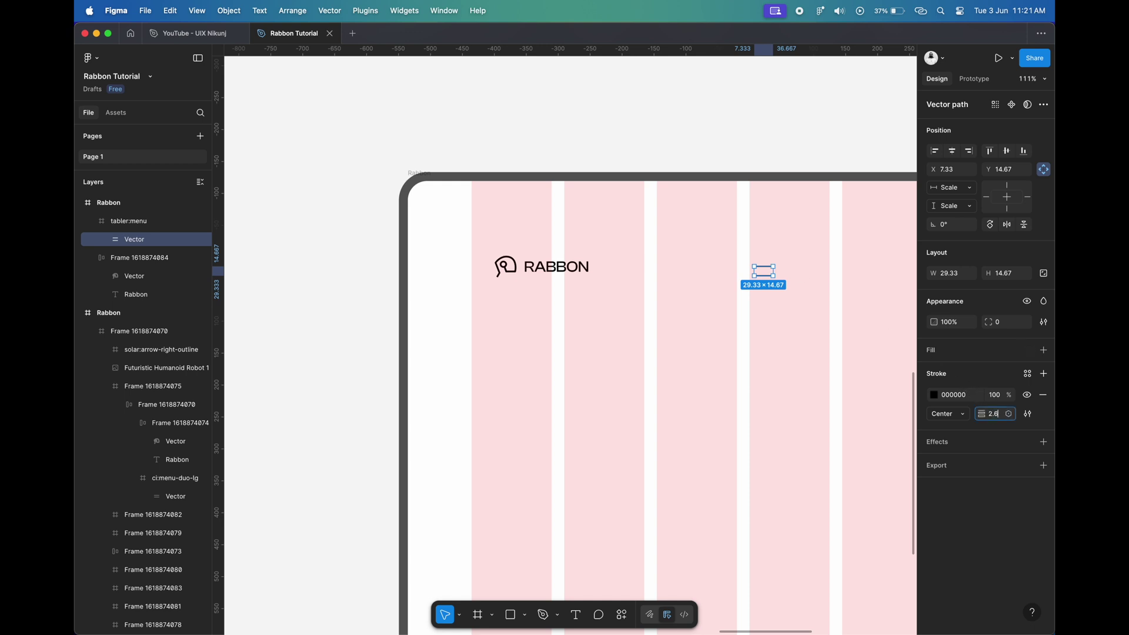
{"action": "key", "text": "Return"}
- Combine the RABBON logo and menu icon into one auto-layout bar
{"action": "scroll", "coordinate": [563, 242], "scroll_direction": "left", "scroll_amount": 3}
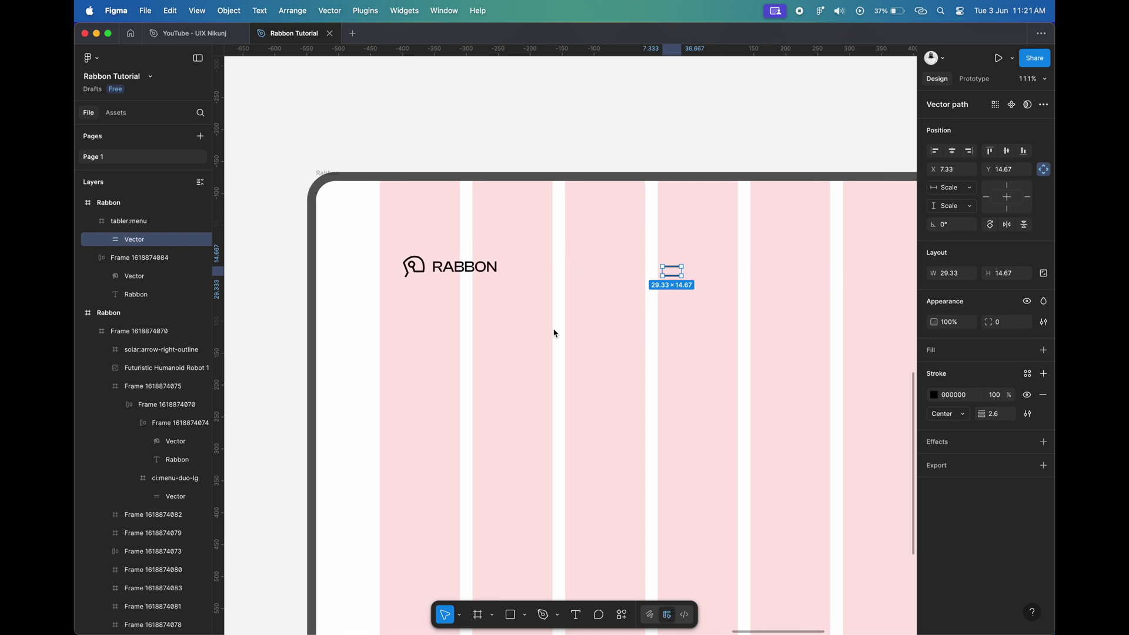
{"action": "left_click", "coordinate": [554, 329]}
{"action": "left_click", "coordinate": [485, 272]}
{"action": "left_click", "coordinate": [667, 277], "text": "shift"}
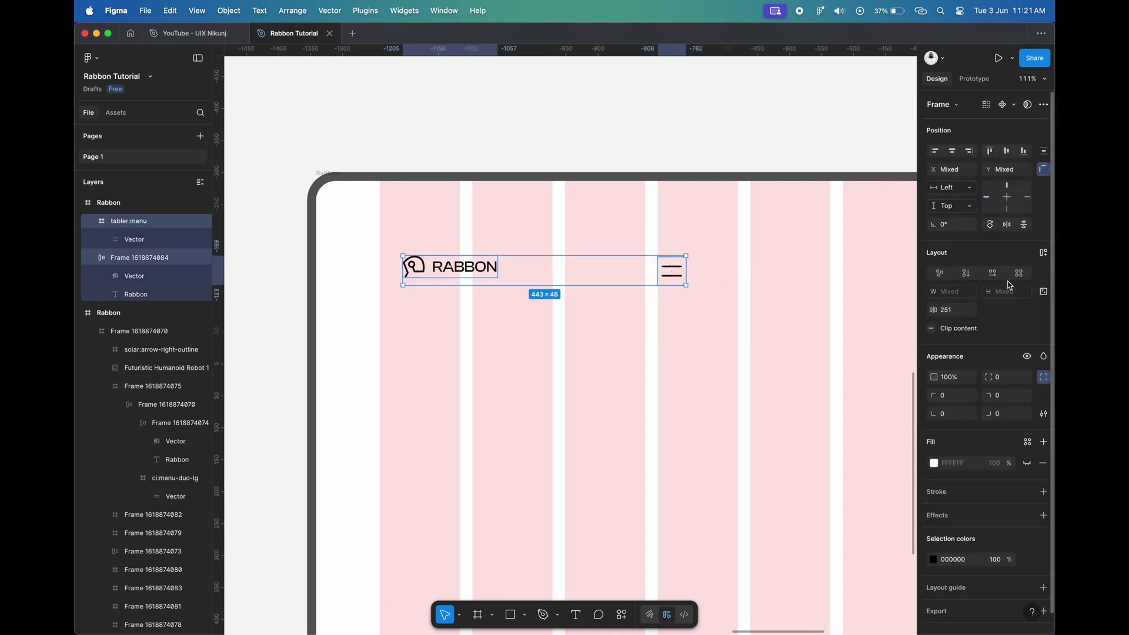
{"action": "left_click", "coordinate": [1042, 255]}
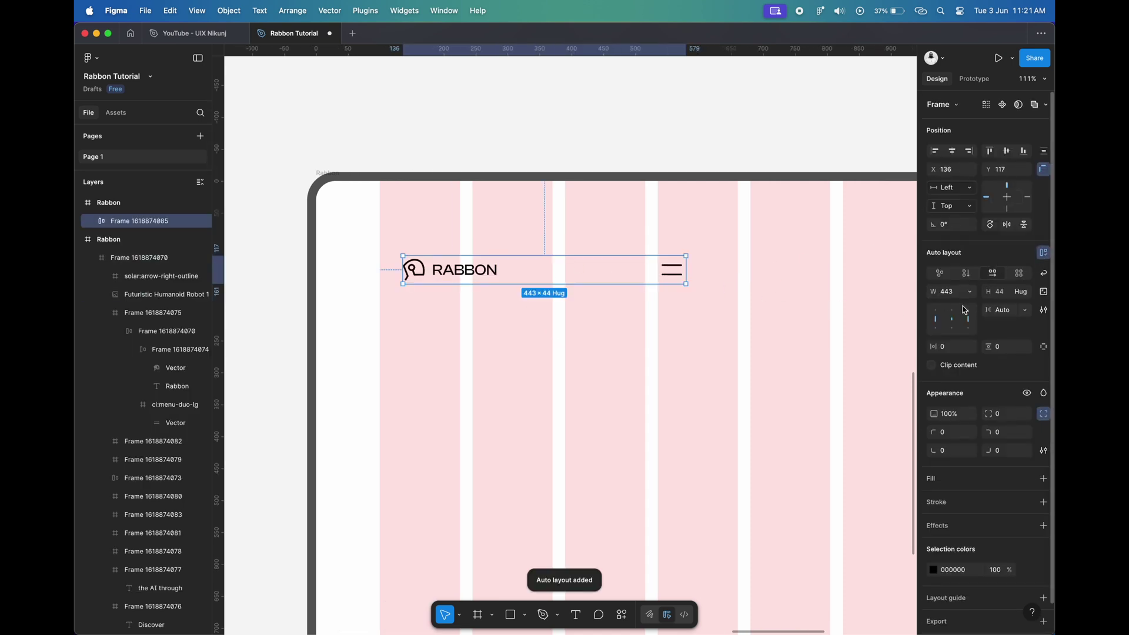
- Position the navbar at X 50 and Y 30
{"action": "left_click", "coordinate": [954, 322]}
{"action": "scroll", "coordinate": [620, 277], "scroll_direction": "right", "scroll_amount": 5}
{"action": "scroll", "coordinate": [578, 274], "scroll_direction": "down", "scroll_amount": 3}
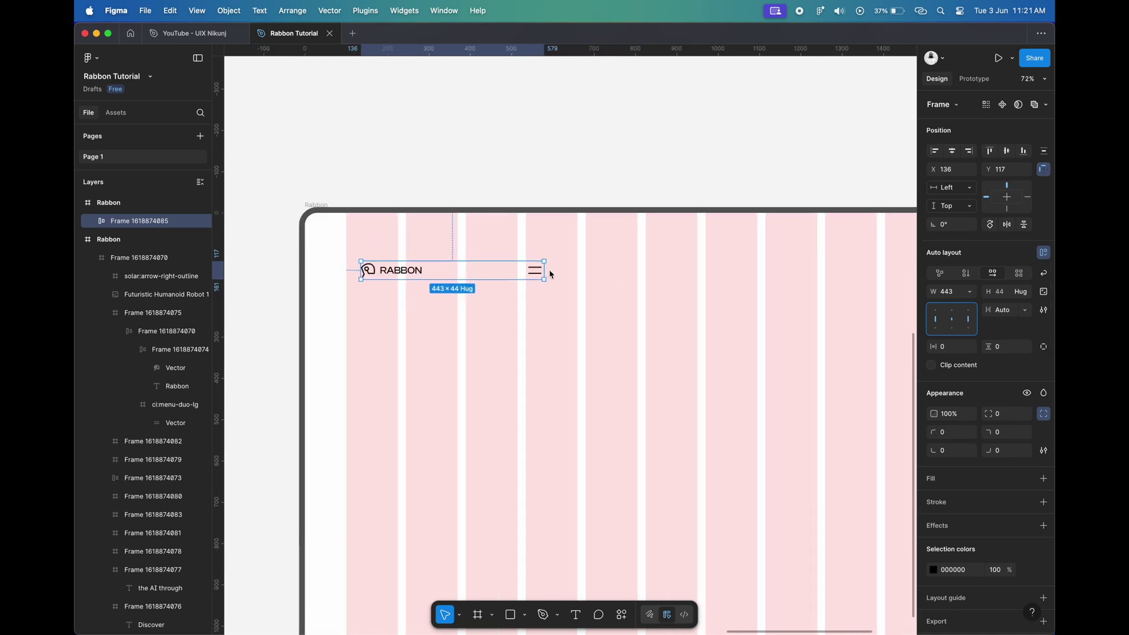
{"action": "left_click", "coordinate": [1006, 174]}
{"action": "type", "text": "30"}
{"action": "key", "text": "Return"}
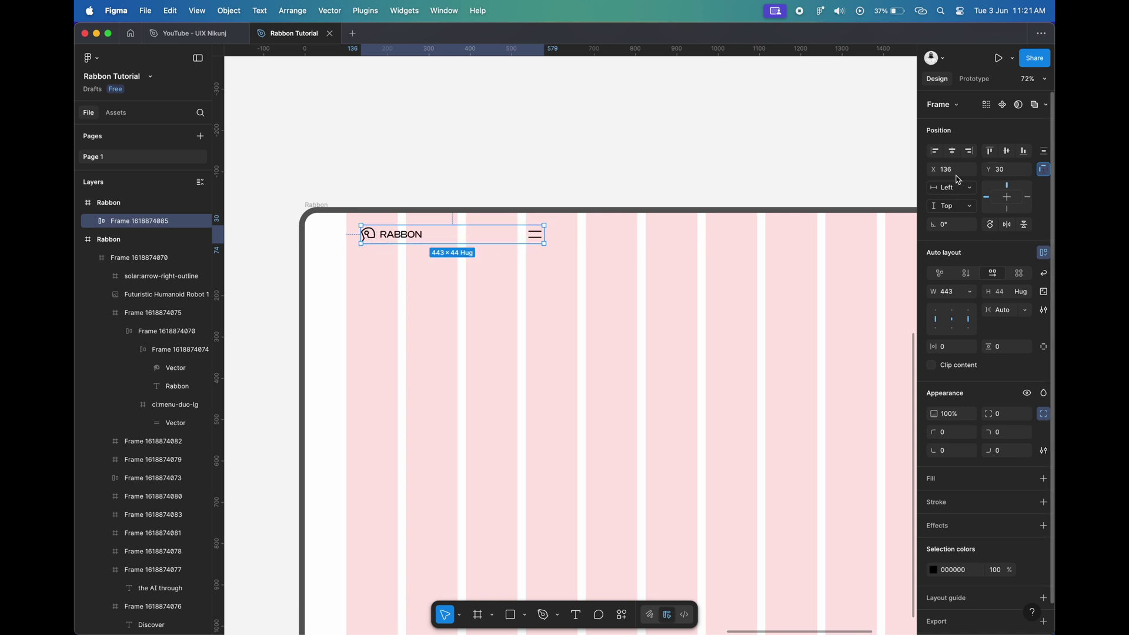
{"action": "type", "text": "50"}
{"action": "key", "text": "Tab"}
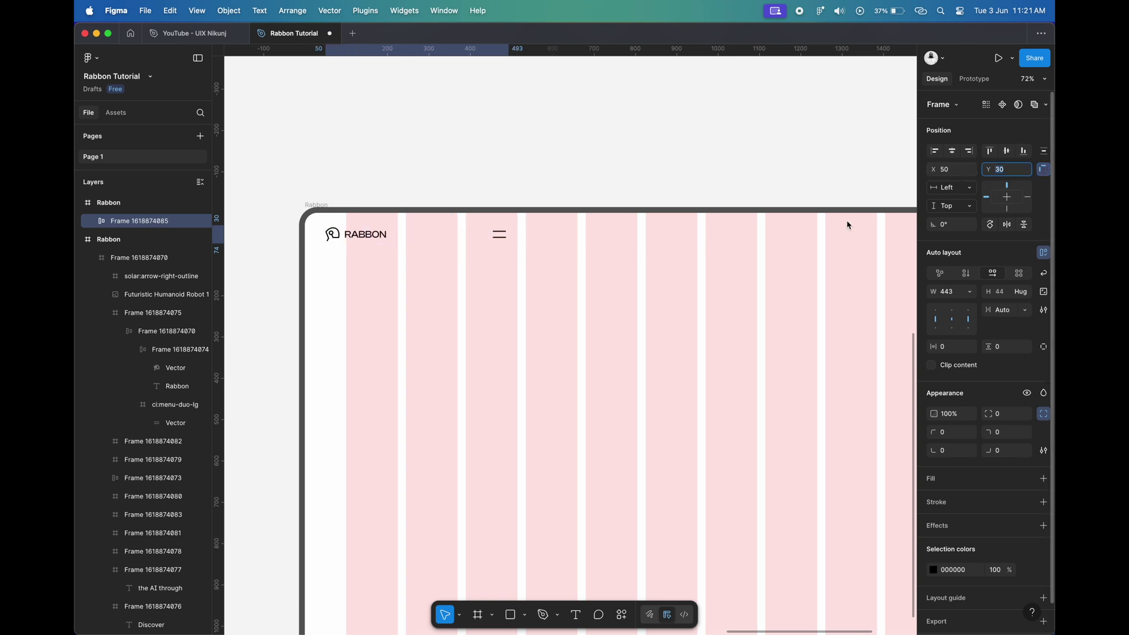
- Stretch the navbar across the frame to a width of 1820
{"action": "key", "text": "shift+1"}
{"action": "left_click_drag", "start_coordinate": [460, 244], "coordinate": [826, 245]}
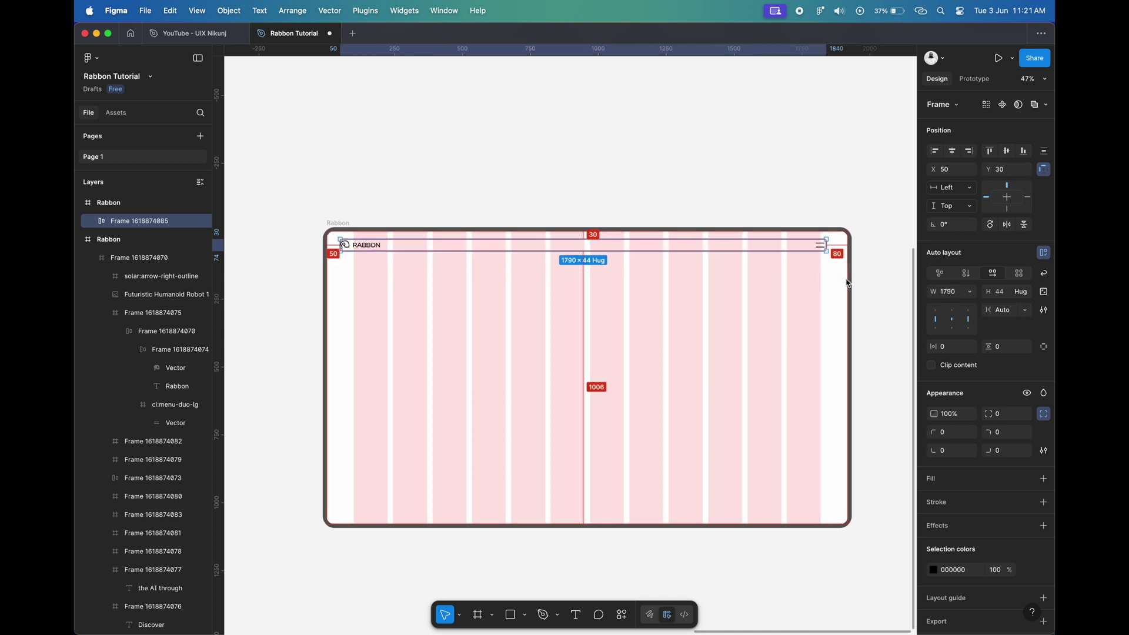
{"action": "scroll", "coordinate": [844, 253], "scroll_direction": "up", "scroll_amount": 5, "text": "ctrl"}
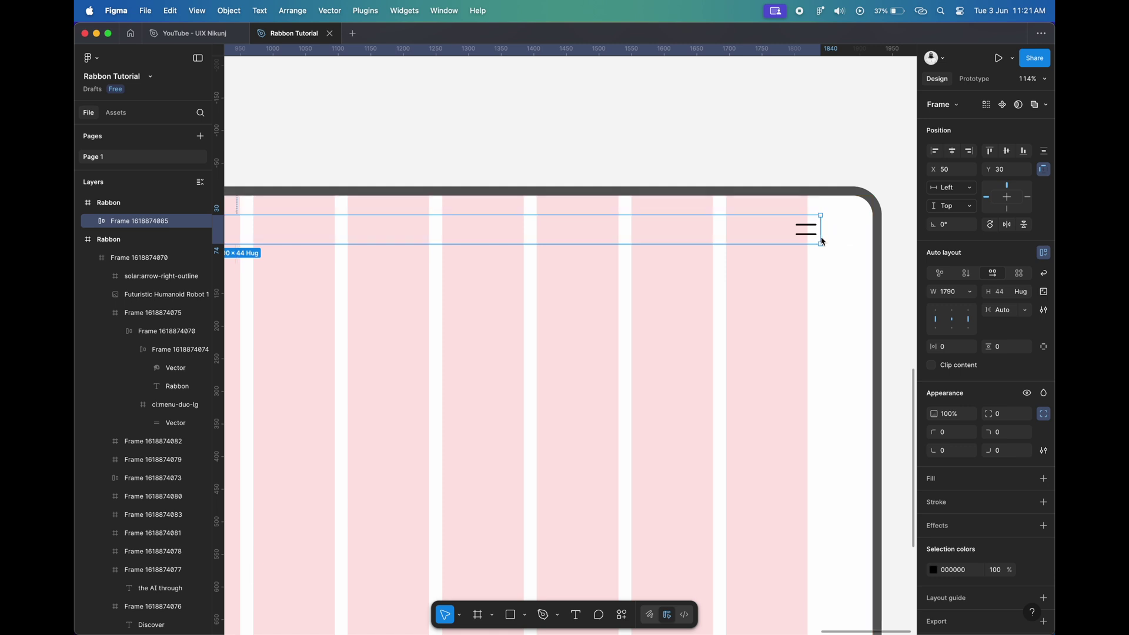
{"action": "left_click_drag", "start_coordinate": [823, 243], "coordinate": [836, 244]}
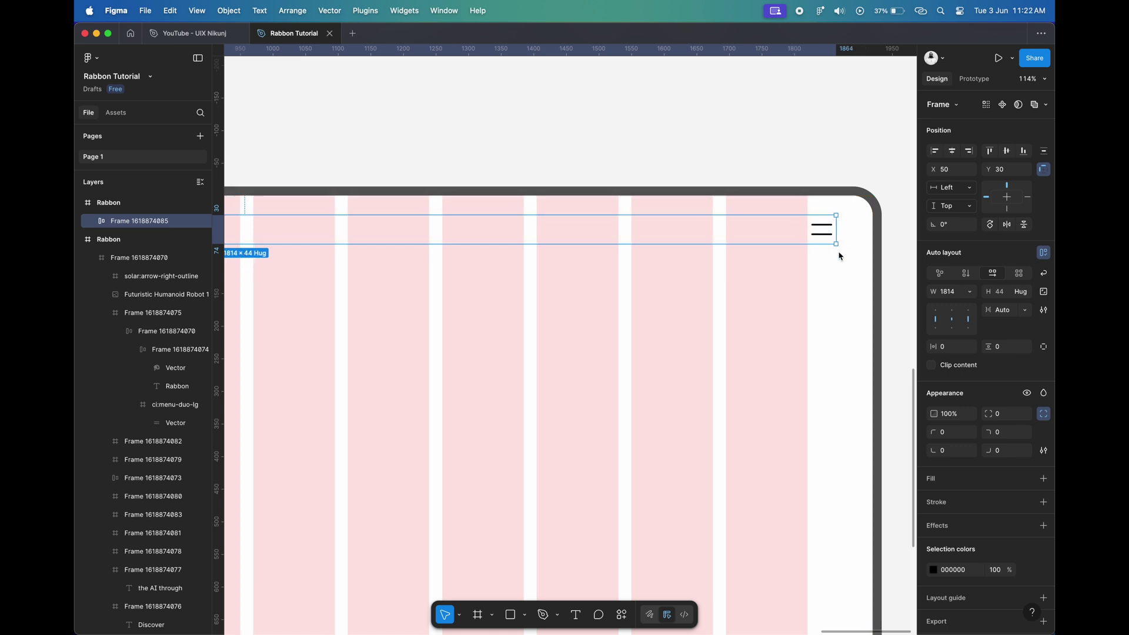
{"action": "left_click_drag", "start_coordinate": [840, 236], "coordinate": [845, 237]}
{"action": "left_click", "coordinate": [958, 297]}
{"action": "key", "text": "alt"}
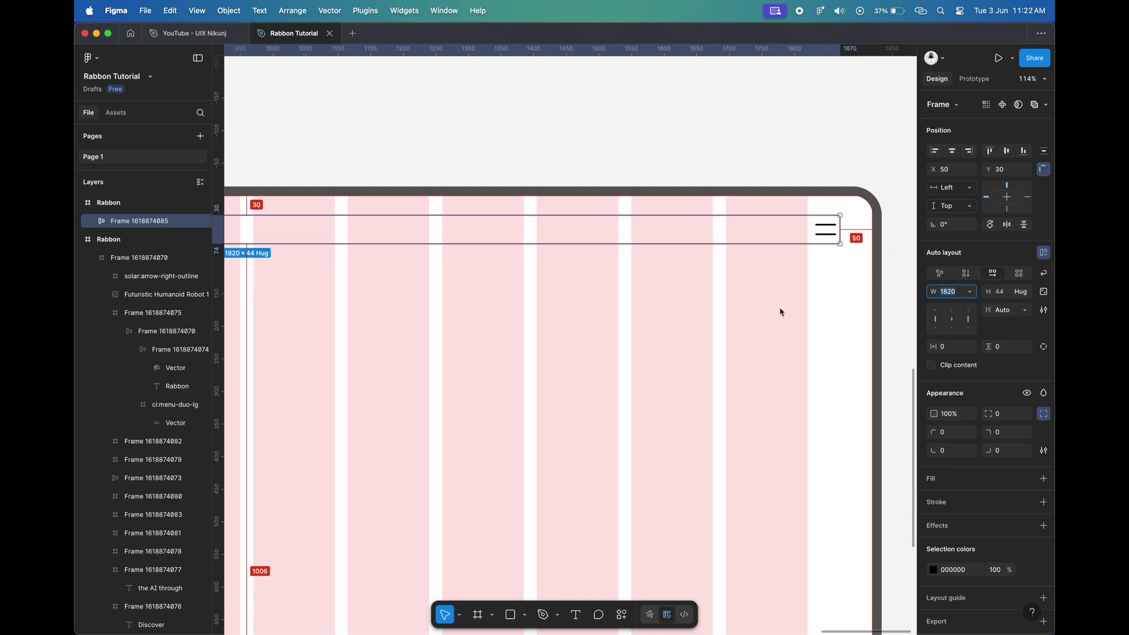
{"action": "scroll", "coordinate": [781, 309], "scroll_direction": "down", "scroll_amount": 2}
{"action": "scroll", "coordinate": [584, 282], "scroll_direction": "left", "scroll_amount": 10}
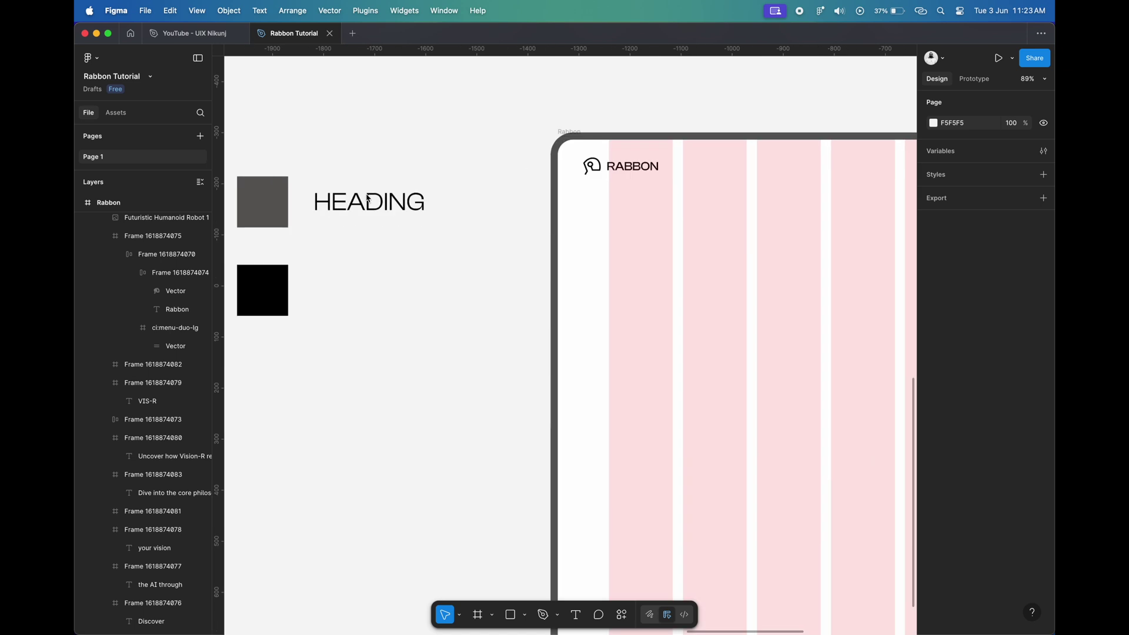
- Add a DISCOVER text box inside the Rabbon frame
{"action": "scroll", "coordinate": [421, 277], "scroll_direction": "down", "scroll_amount": 5}
{"action": "scroll", "coordinate": [438, 298], "scroll_direction": "up", "scroll_amount": 2}
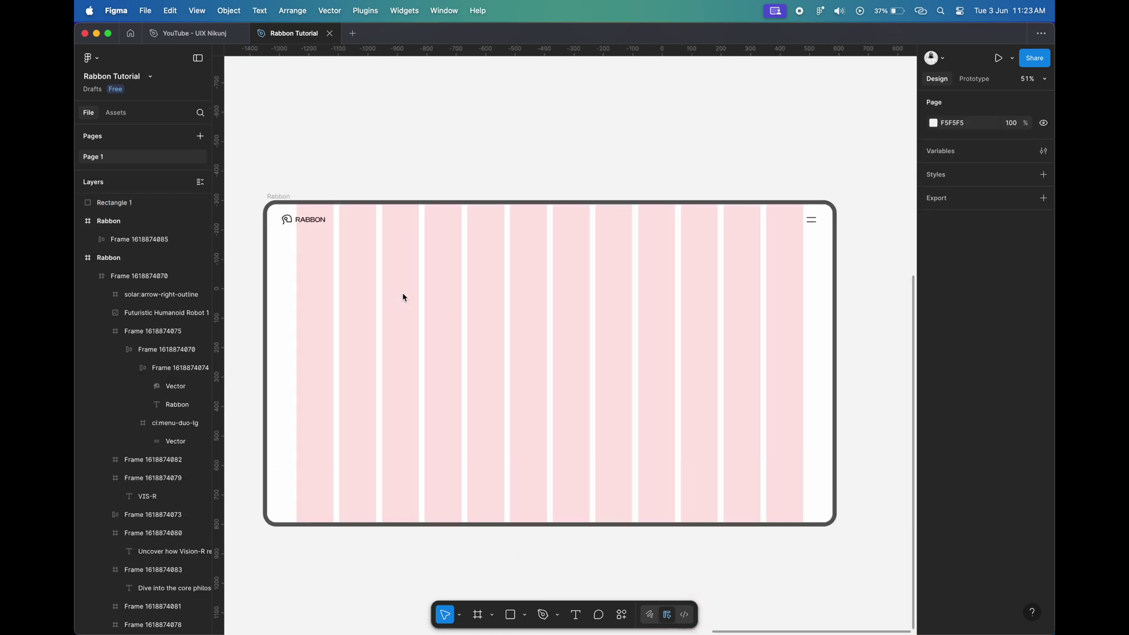
{"action": "scroll", "coordinate": [403, 295], "scroll_direction": "left", "scroll_amount": 5}
{"action": "scroll", "coordinate": [447, 305], "scroll_direction": "right", "scroll_amount": 3}
{"action": "scroll", "coordinate": [423, 300], "scroll_direction": "up", "scroll_amount": 1}
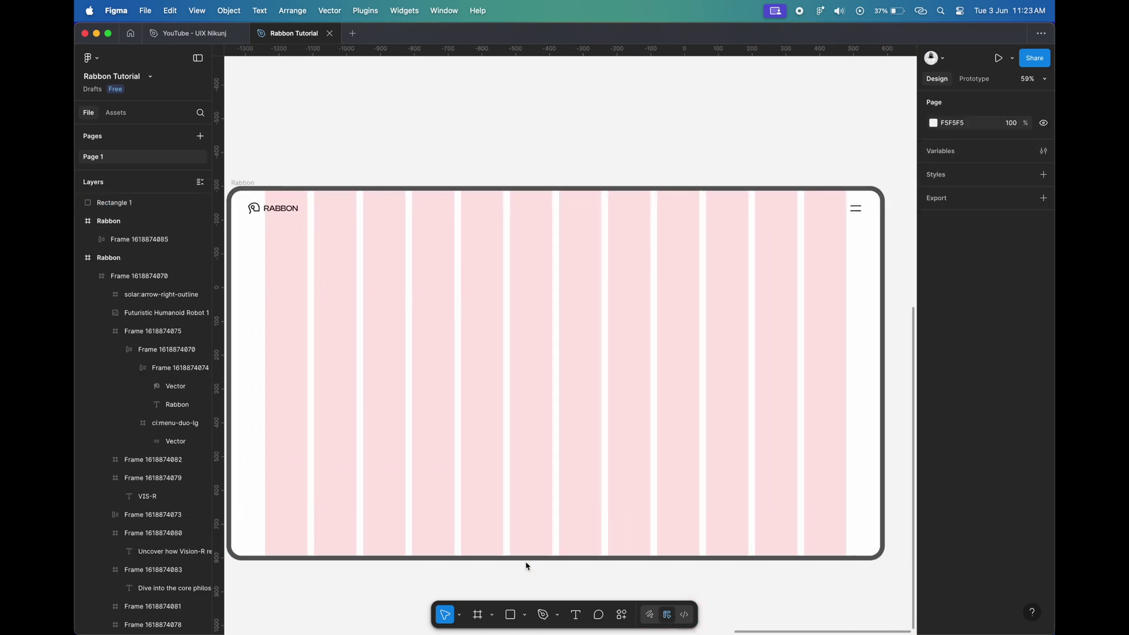
{"action": "left_click", "coordinate": [574, 616]}
{"action": "left_click", "coordinate": [332, 303]}
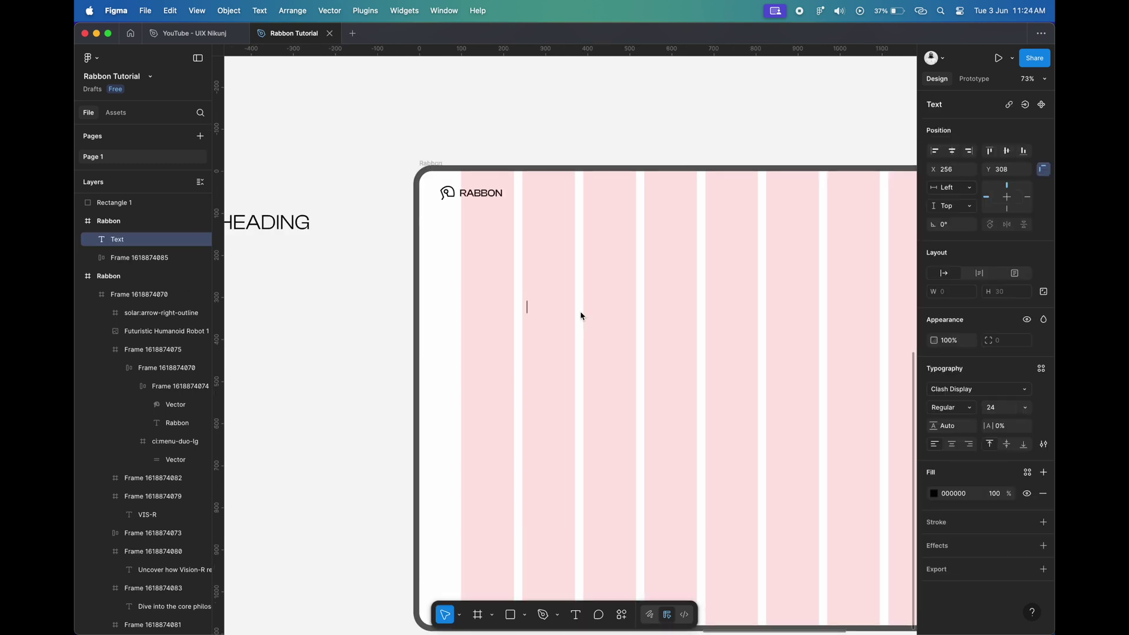
{"action": "scroll", "coordinate": [581, 316], "scroll_direction": "up", "scroll_amount": 3}
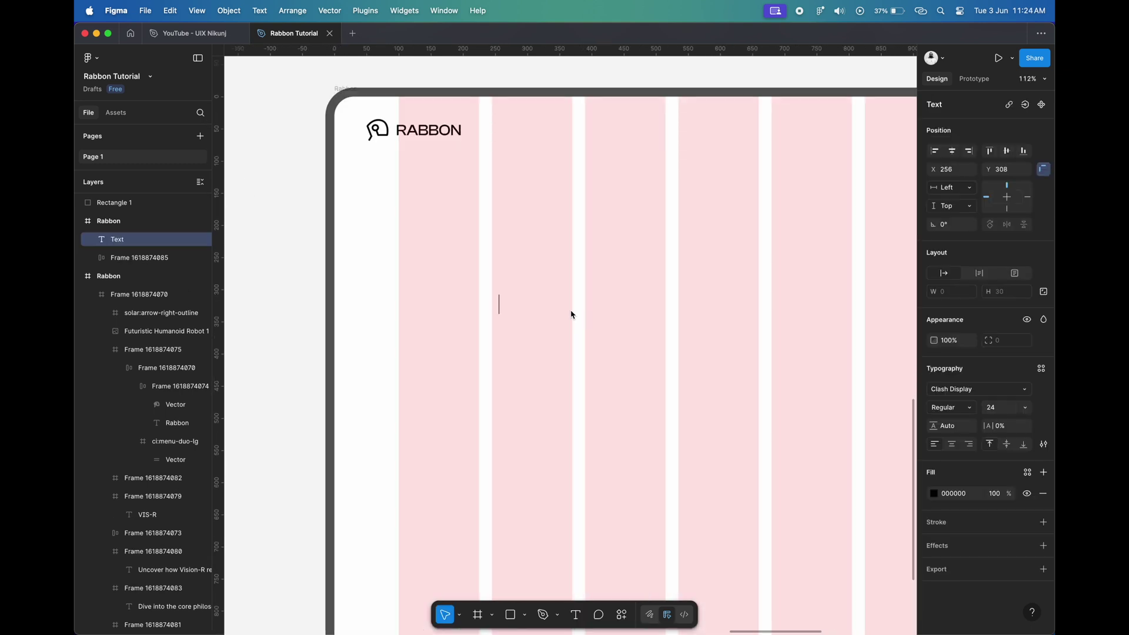
{"action": "type", "text": "DISCOVER"}
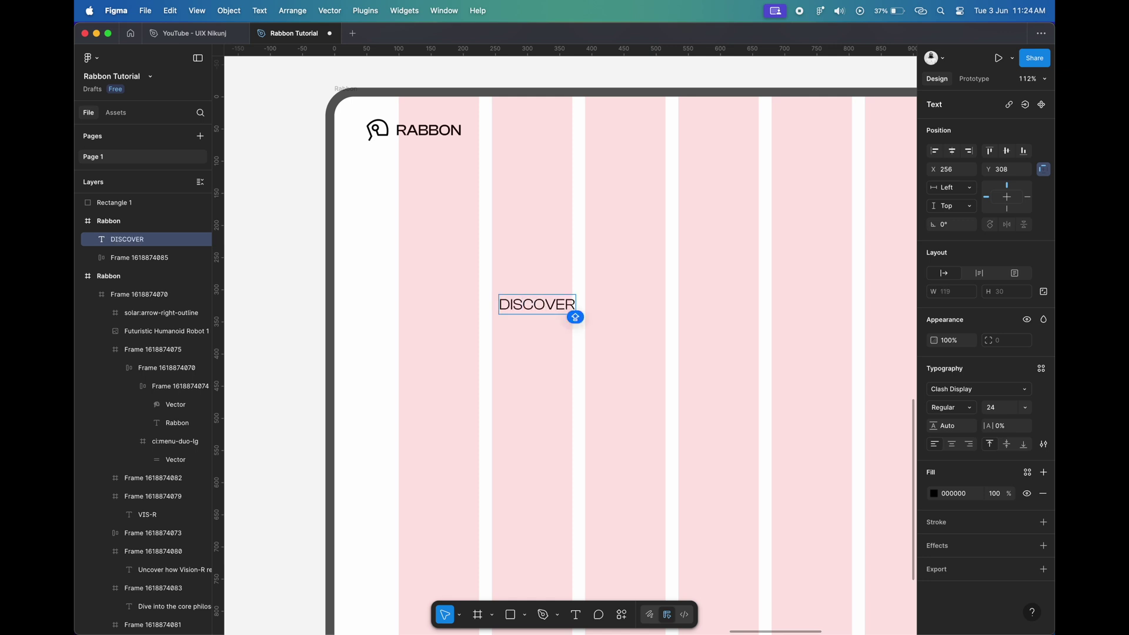
{"action": "key", "text": "Escape"}
{"action": "scroll", "coordinate": [570, 314], "scroll_direction": "up", "scroll_amount": 2}
{"action": "scroll", "coordinate": [570, 313], "scroll_direction": "up", "scroll_amount": 1}
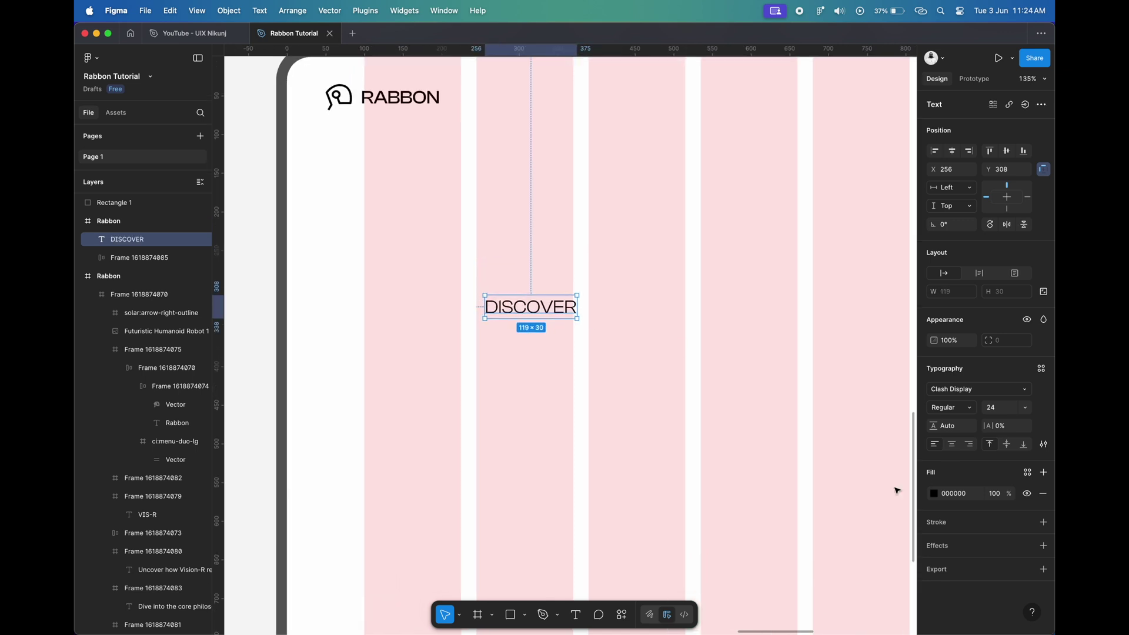
- Set DISCOVER to font size 100 and move it left, below the navbar
{"action": "left_click", "coordinate": [997, 412]}
{"action": "type", "text": "100"}
{"action": "key", "text": "Tab"}
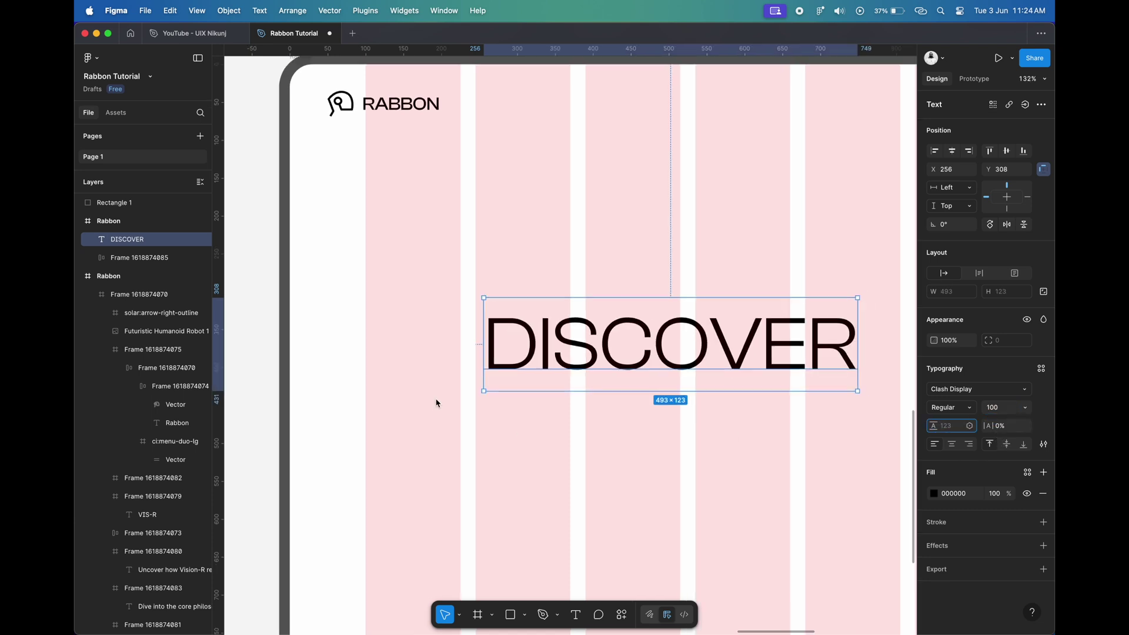
{"action": "scroll", "coordinate": [435, 398], "scroll_direction": "right", "scroll_amount": 3}
{"action": "scroll", "coordinate": [555, 344], "scroll_direction": "down", "scroll_amount": 3}
{"action": "left_click_drag", "start_coordinate": [555, 344], "coordinate": [490, 321]}
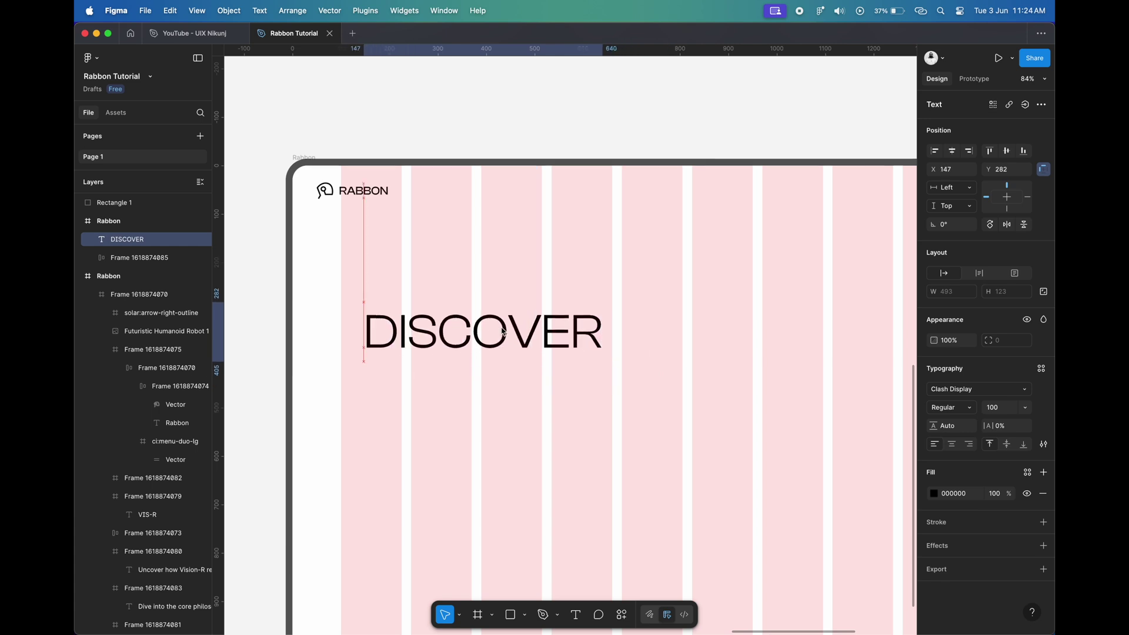
{"action": "scroll", "coordinate": [489, 321], "scroll_direction": "down", "scroll_amount": 5}
{"action": "scroll", "coordinate": [541, 331], "scroll_direction": "up", "scroll_amount": 2}
{"action": "scroll", "coordinate": [536, 333], "scroll_direction": "up", "scroll_amount": 3}
{"action": "scroll", "coordinate": [532, 335], "scroll_direction": "up", "scroll_amount": 2}
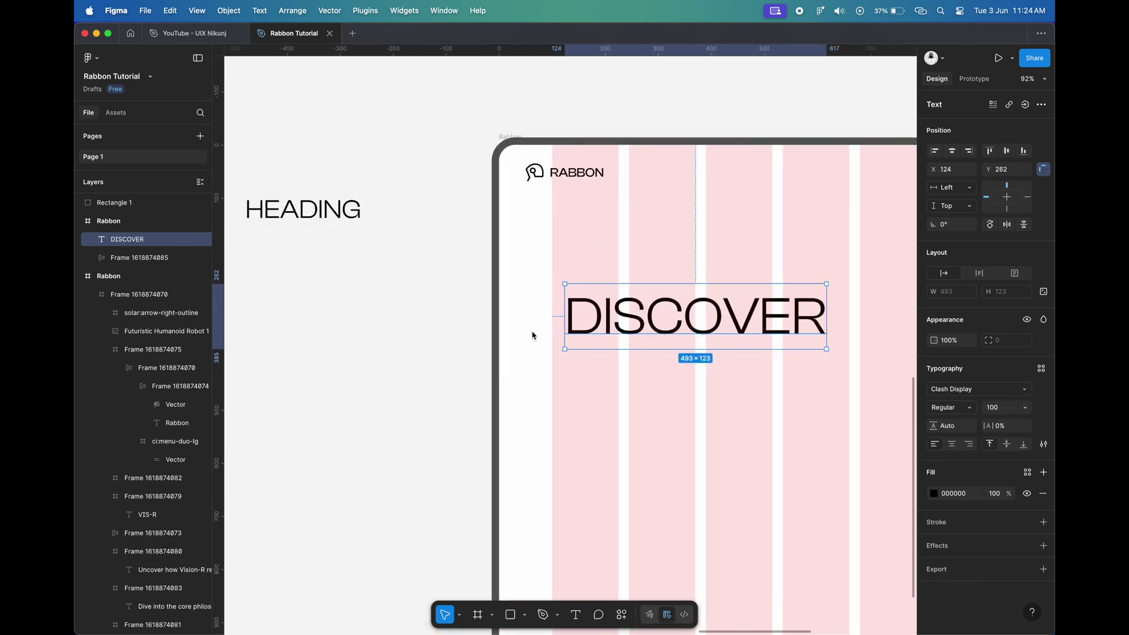
{"action": "left_click", "coordinate": [934, 494]}
- Colour the DISCOVER text by sampling the grey square on the canvas
{"action": "left_click", "coordinate": [797, 538]}
{"action": "scroll", "coordinate": [655, 359], "scroll_direction": "down", "scroll_amount": 3}
{"action": "scroll", "coordinate": [555, 307], "scroll_direction": "down", "scroll_amount": 2}
{"action": "left_click", "coordinate": [458, 257]}
{"action": "scroll", "coordinate": [461, 265], "scroll_direction": "up", "scroll_amount": 2}
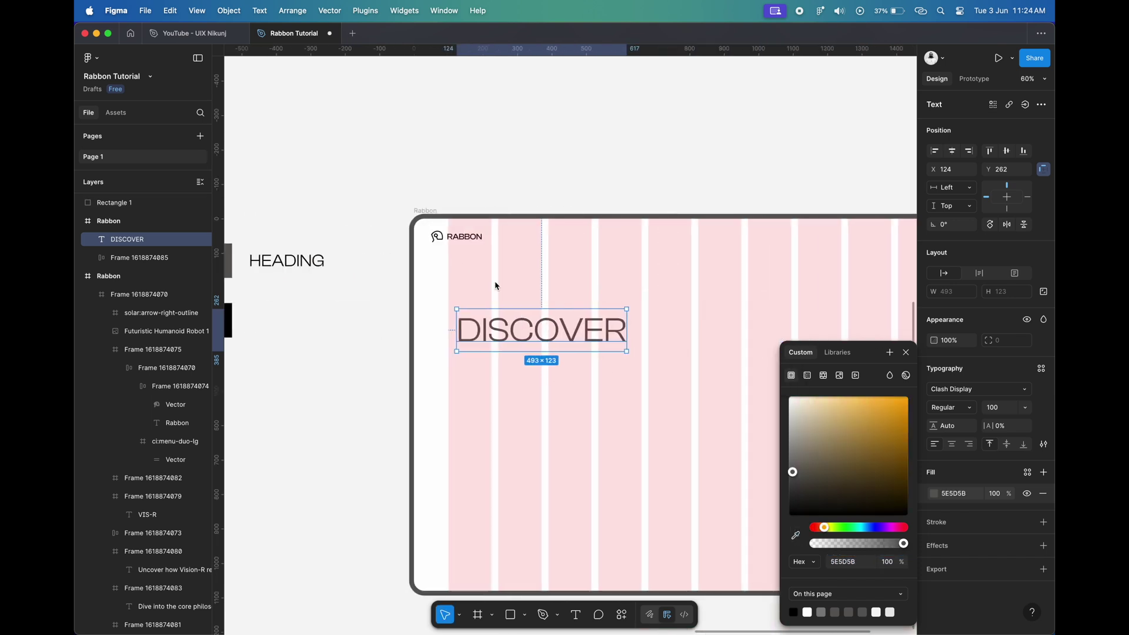
{"action": "scroll", "coordinate": [529, 329], "scroll_direction": "up", "scroll_amount": 2}
{"action": "left_click", "coordinate": [623, 397]}
- Duplicate DISCOVER below and retype the copy as THE AI THROUGH
{"action": "left_click", "coordinate": [593, 329]}
{"action": "scroll", "coordinate": [592, 329], "scroll_direction": "right", "scroll_amount": 2}
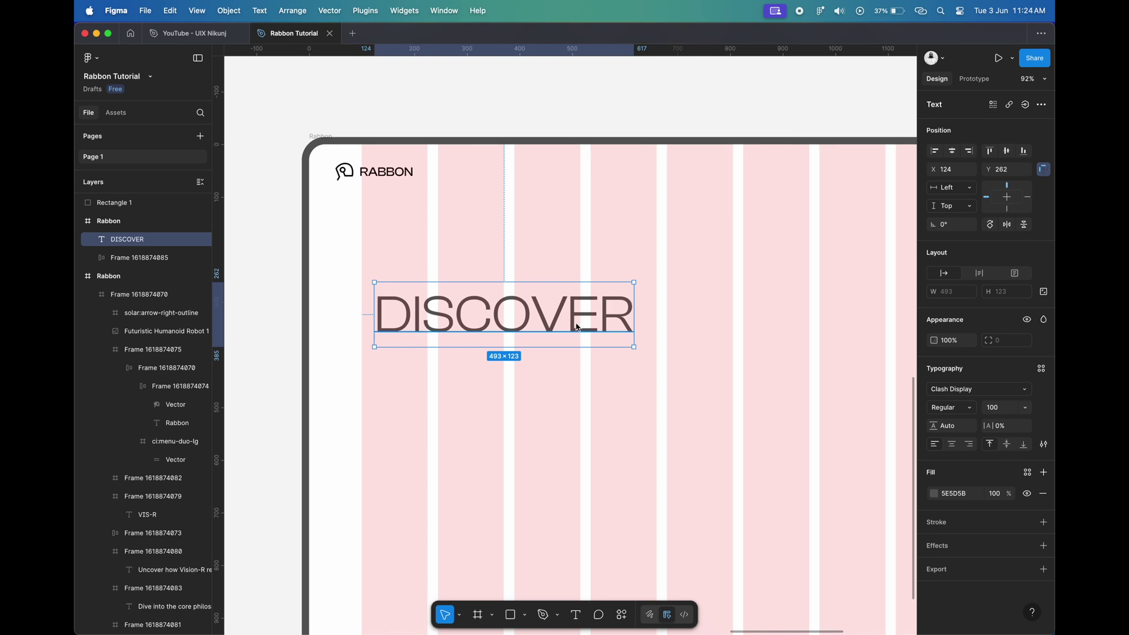
{"action": "left_click_drag", "start_coordinate": [576, 351], "coordinate": [576, 402]}
{"action": "scroll", "coordinate": [575, 401], "scroll_direction": "down", "scroll_amount": 2}
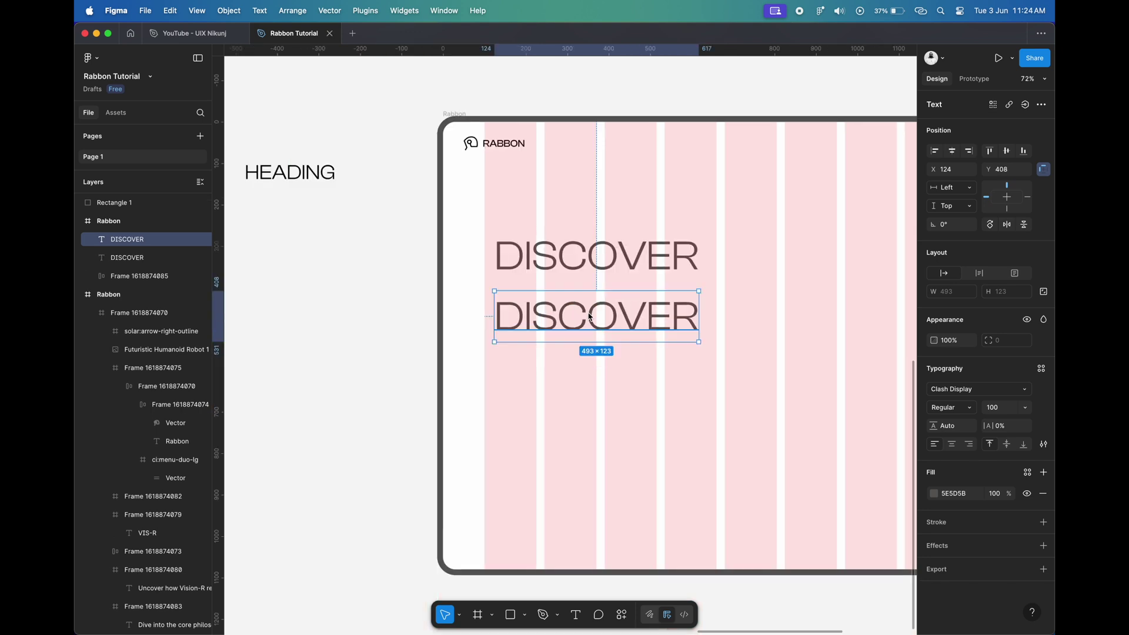
{"action": "double_click", "coordinate": [621, 322]}
{"action": "type", "text": "THE AI THRO"}
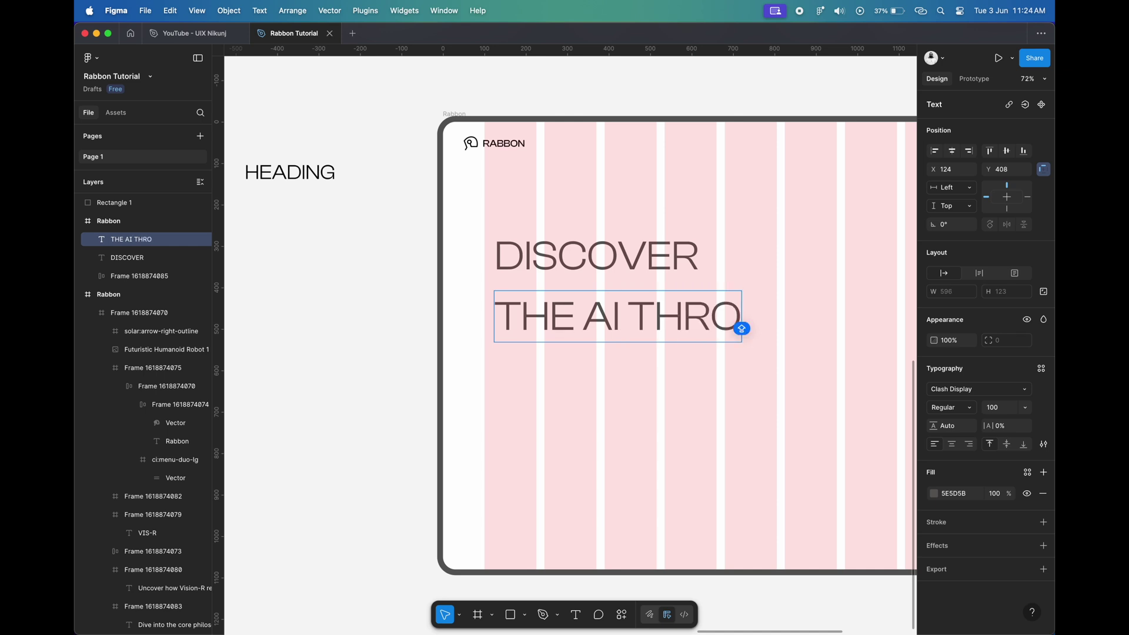
{"action": "type", "text": "UGH"}
{"action": "key", "text": "Escape"}
- Duplicate THE AI THROUGH below and retype the copy as YOUR VISION
{"action": "scroll", "coordinate": [541, 390], "scroll_direction": "up", "scroll_amount": 1}
{"action": "left_click_drag", "start_coordinate": [542, 390], "coordinate": [539, 463], "text": "alt"}
{"action": "key", "text": "Return"}
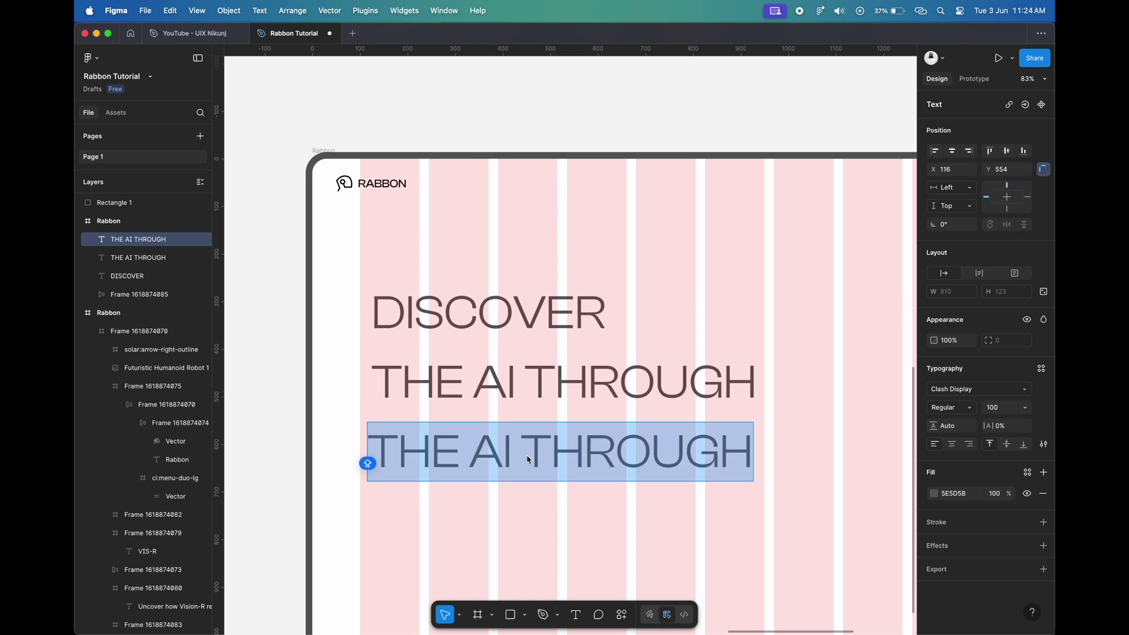
{"action": "type", "text": "O"}
{"action": "key", "text": "BackSpace"}
{"action": "type", "text": "YOUR"}
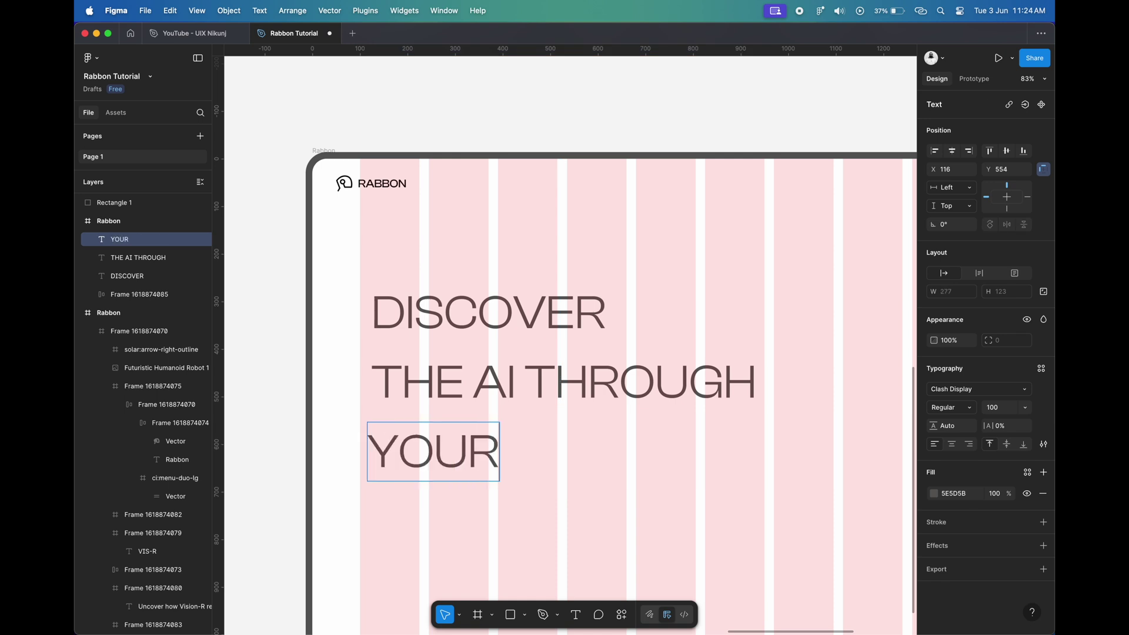
{"action": "type", "text": " VISION"}
{"action": "key", "text": "Escape"}
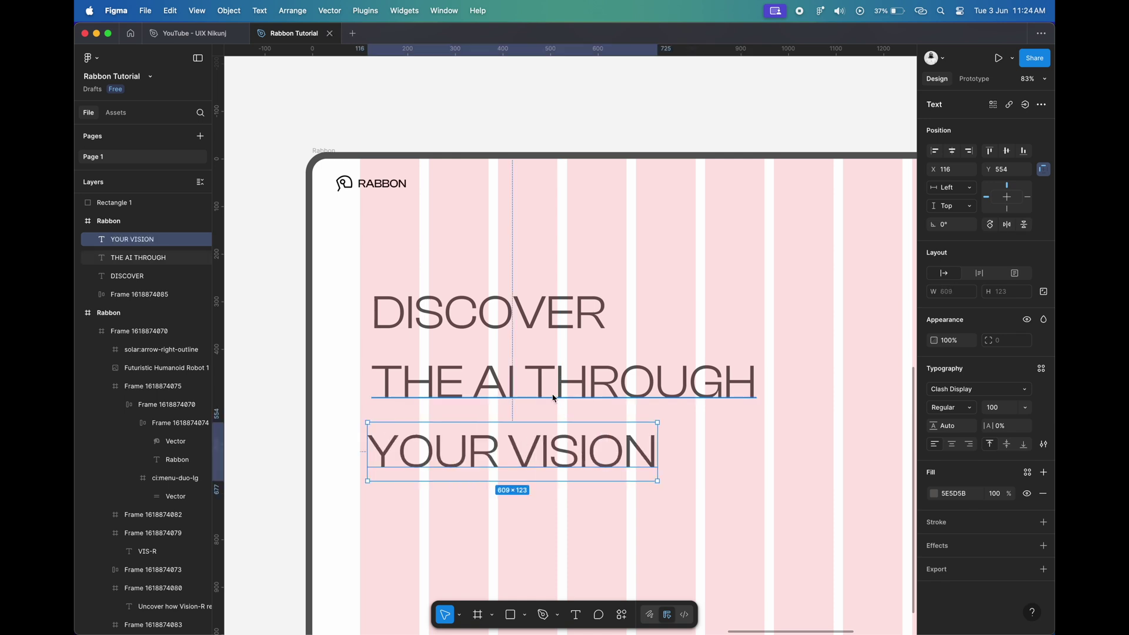
- Left-align THE AI THROUGH with YOUR VISION and set the three lines' spacing to 10
{"action": "left_click", "coordinate": [540, 385]}
{"action": "left_click", "coordinate": [517, 315]}
{"action": "left_click", "coordinate": [550, 391]}
{"action": "left_click_drag", "start_coordinate": [550, 391], "coordinate": [546, 391]}
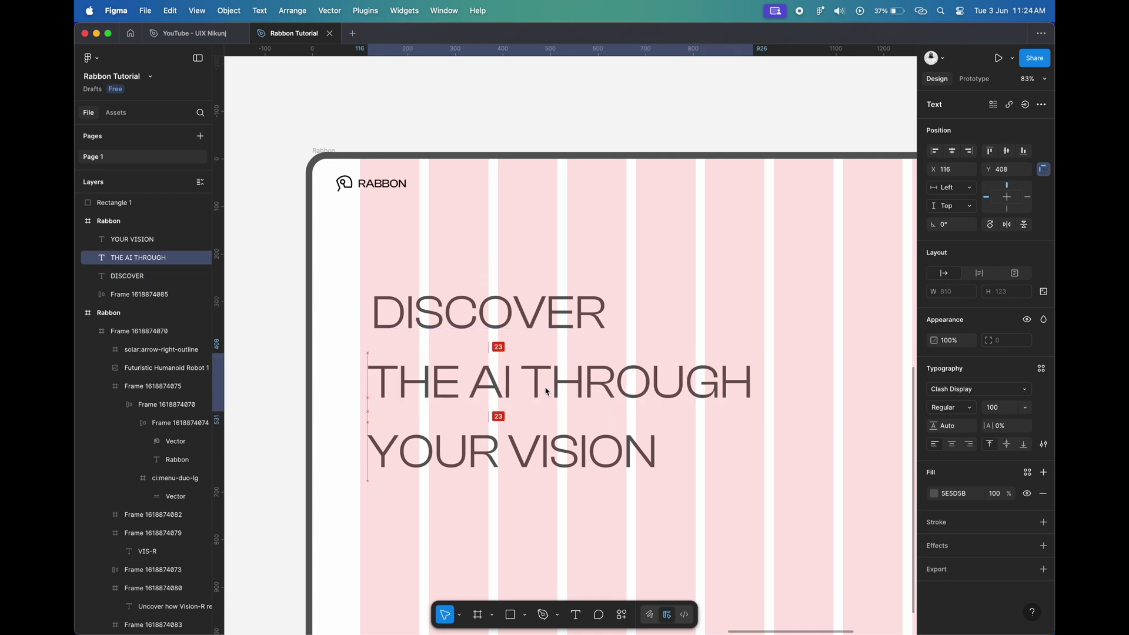
{"action": "left_click", "coordinate": [519, 325], "text": "shift"}
{"action": "left_click", "coordinate": [511, 453], "text": "shift"}
{"action": "left_click", "coordinate": [950, 315]}
{"action": "type", "text": "10"}
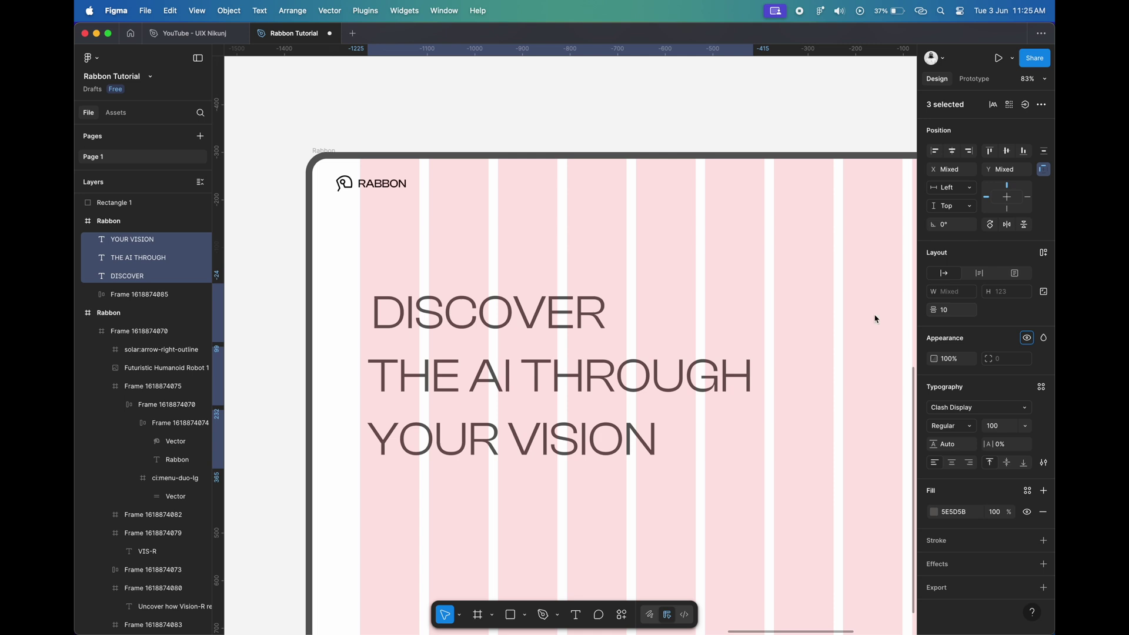
{"action": "left_click", "coordinate": [713, 244]}
{"action": "scroll", "coordinate": [713, 245], "scroll_direction": "down", "scroll_amount": 3}
- Copy YOUR VISION below the headings, retype it as VIS-R and set size 300
{"action": "left_click", "coordinate": [494, 288]}
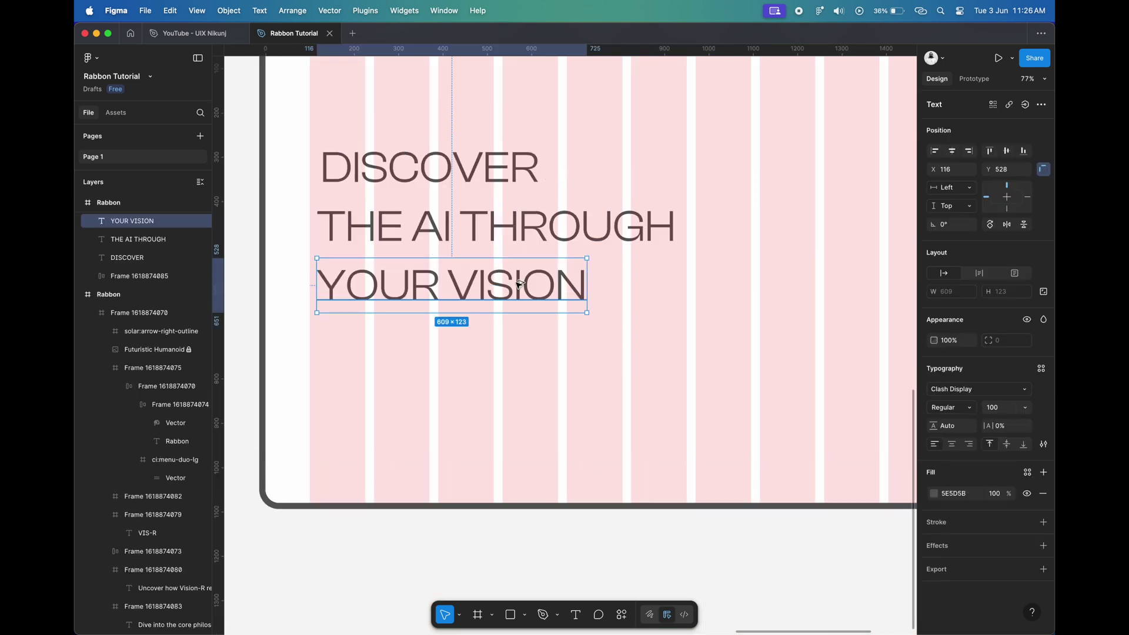
{"action": "left_click_drag", "start_coordinate": [519, 283], "coordinate": [572, 380]}
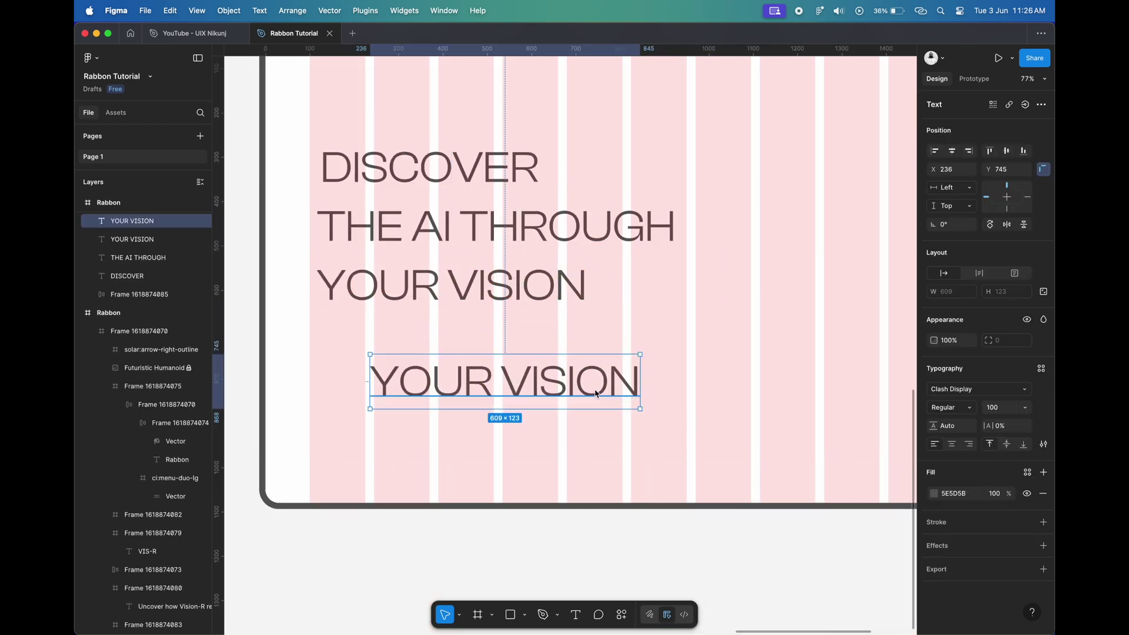
{"action": "double_click", "coordinate": [581, 380]}
{"action": "type", "text": "vis"}
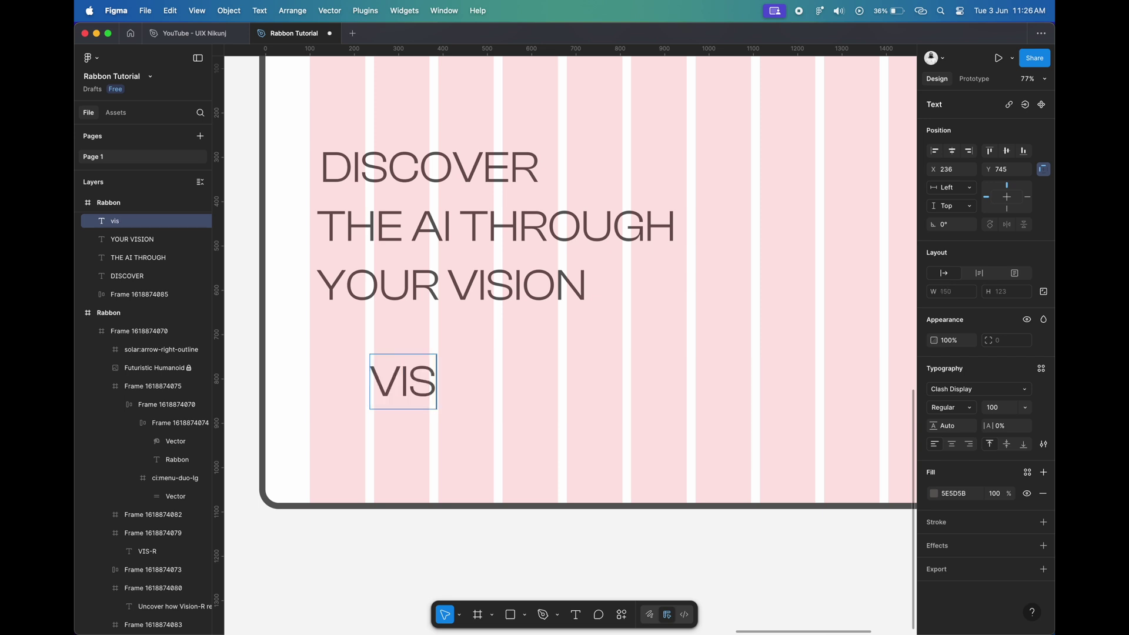
{"action": "type", "text": "-r"}
{"action": "key", "text": "Escape"}
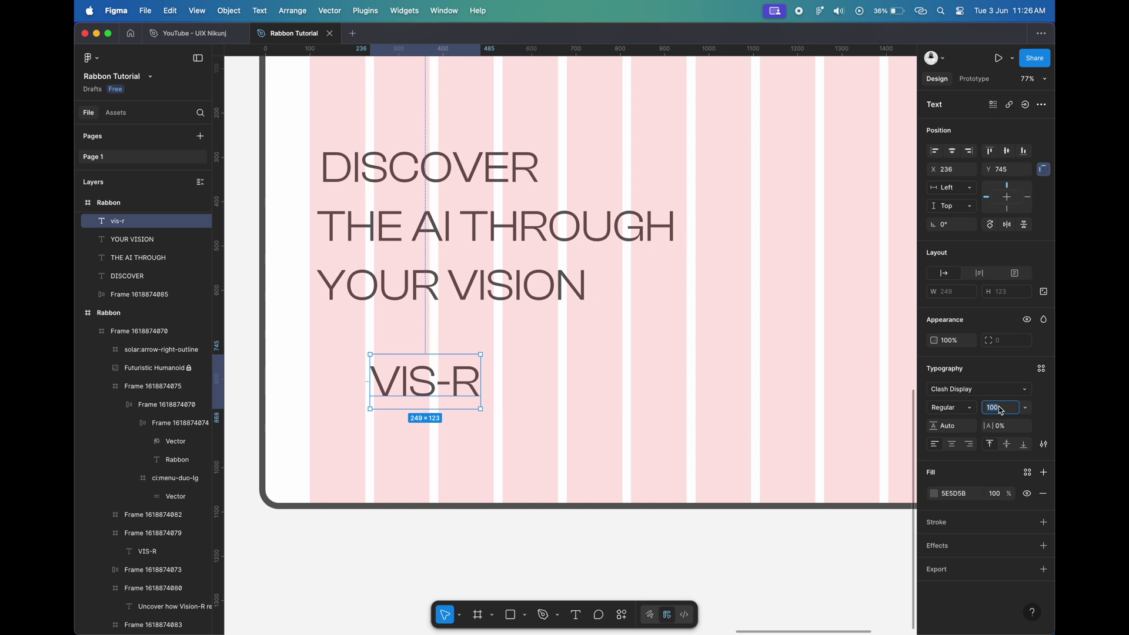
{"action": "type", "text": "0"}
{"action": "key", "text": "Return"}
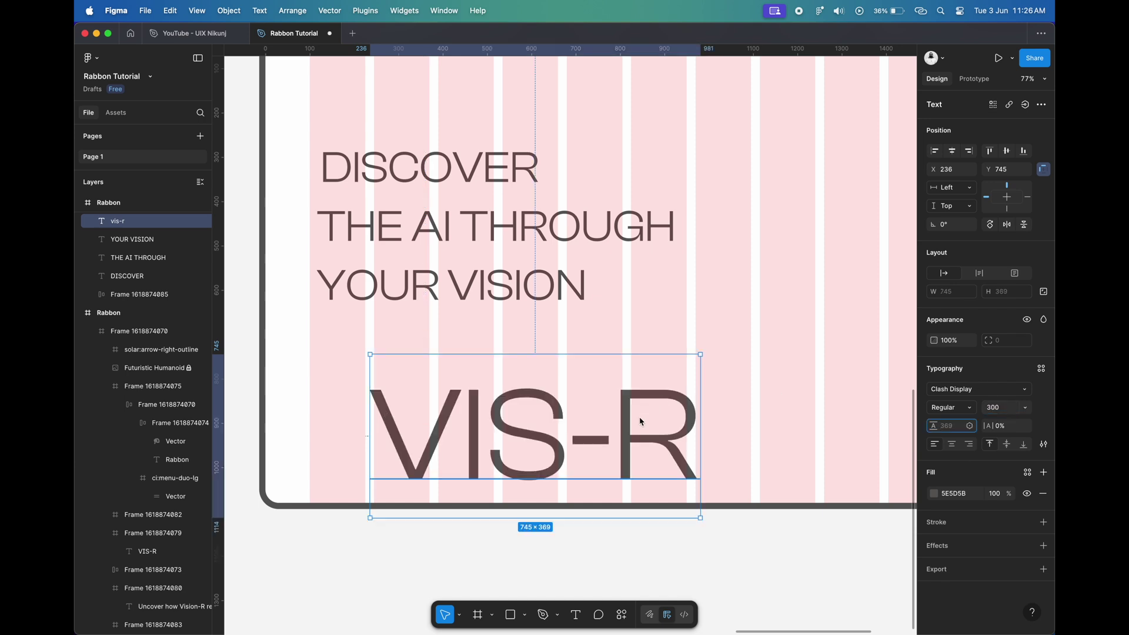
- Move the three heading lines up-left and raise VIS-R beneath them
{"action": "left_click_drag", "start_coordinate": [650, 418], "coordinate": [650, 369]}
{"action": "scroll", "coordinate": [540, 266], "scroll_direction": "up", "scroll_amount": 2}
{"action": "left_click", "coordinate": [429, 209]}
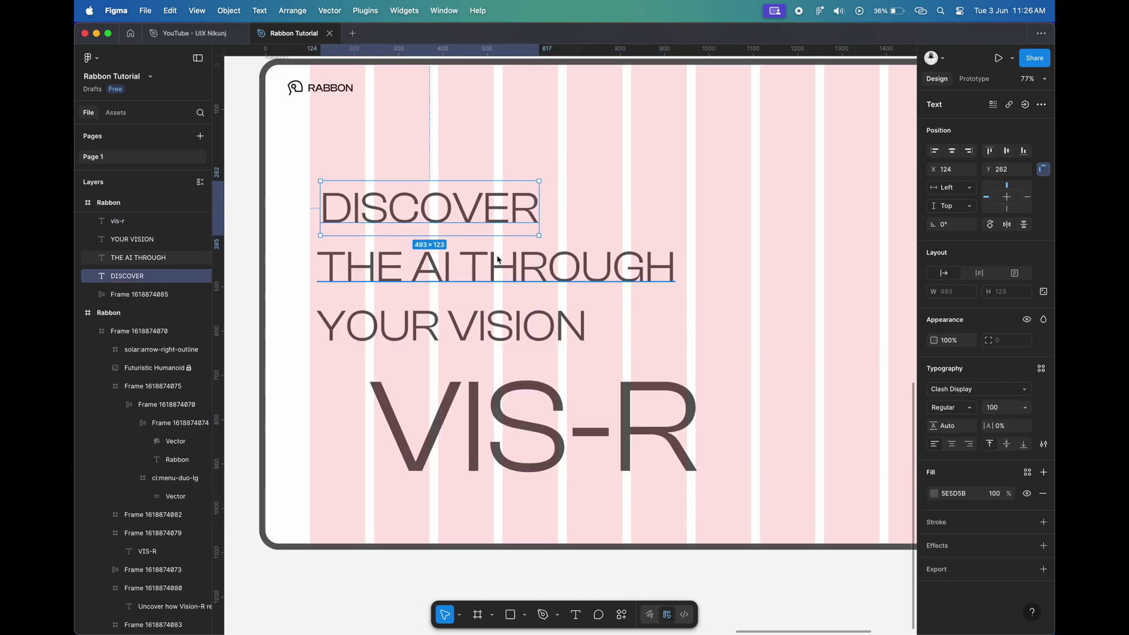
{"action": "left_click", "coordinate": [494, 267], "text": "shift"}
{"action": "left_click", "coordinate": [511, 326], "text": "shift"}
{"action": "left_click_drag", "start_coordinate": [529, 242], "coordinate": [520, 203]}
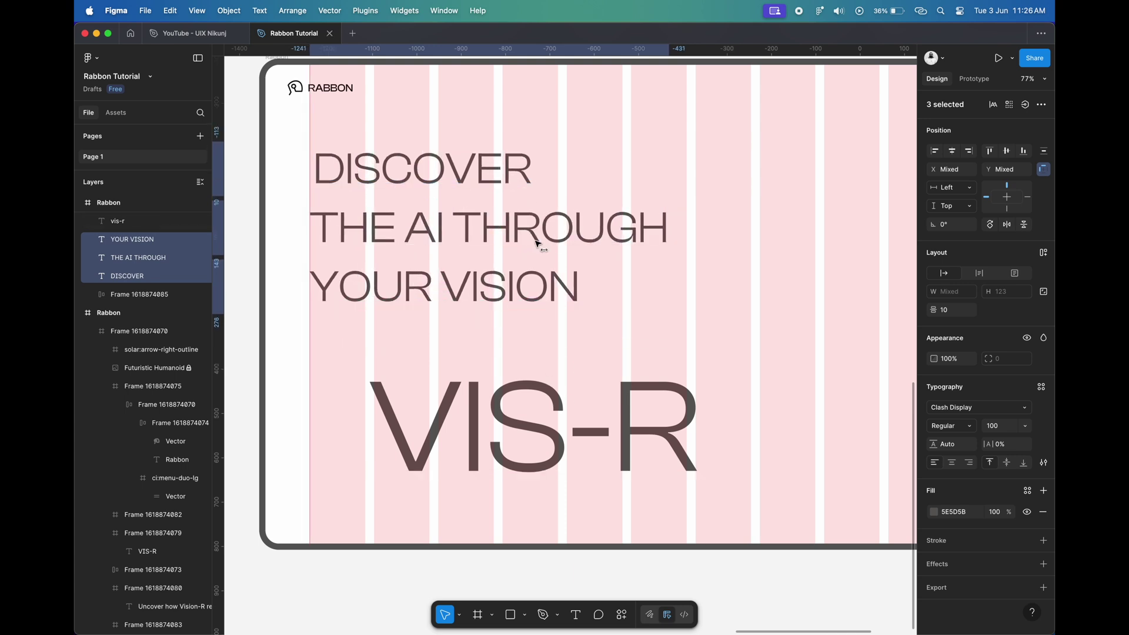
{"action": "left_click", "coordinate": [568, 421]}
{"action": "left_click_drag", "start_coordinate": [568, 421], "coordinate": [573, 398]}
- Make VIS-R bold with a black 000000 fill, aligned left under the headings
{"action": "left_click", "coordinate": [951, 407]}
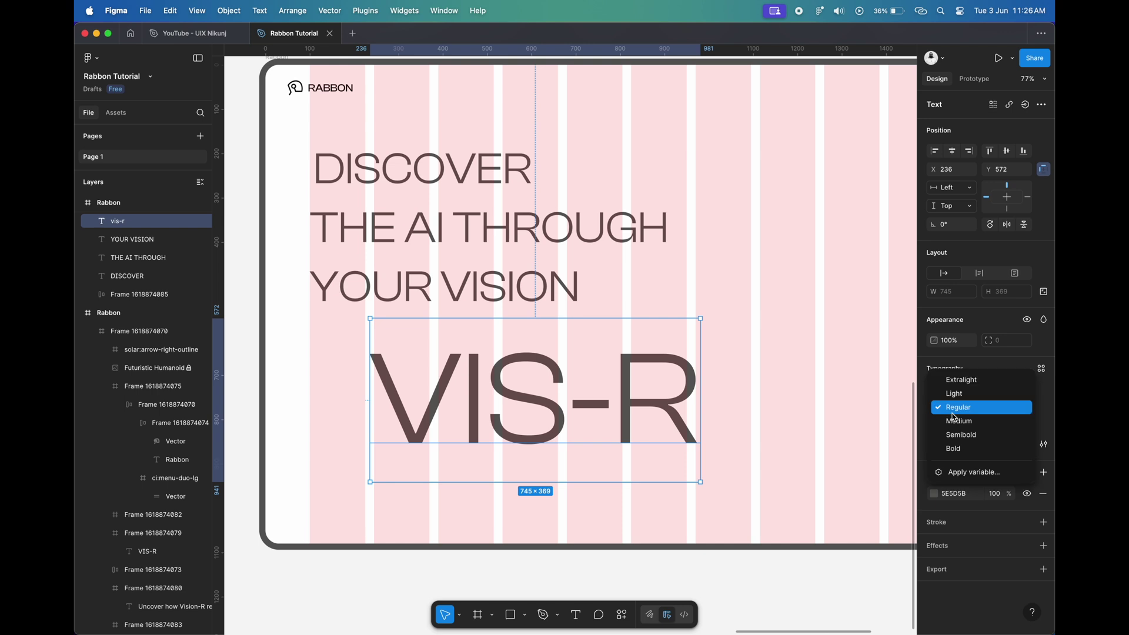
{"action": "left_click", "coordinate": [1000, 432]}
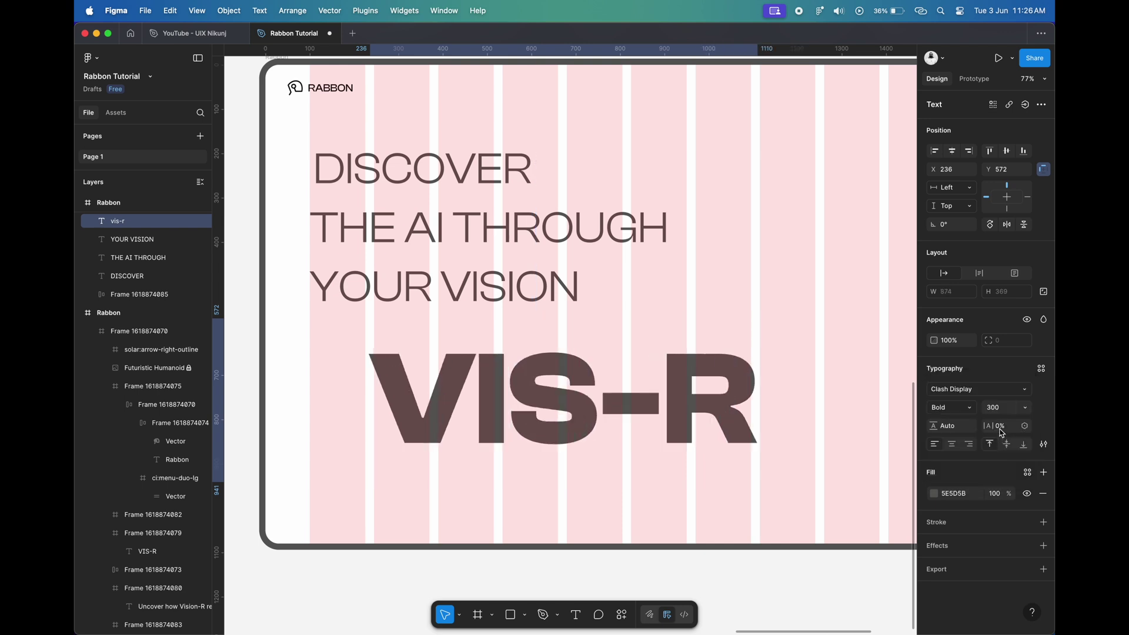
{"action": "left_click", "coordinate": [951, 493]}
{"action": "type", "text": "000000"}
{"action": "key", "text": "Return"}
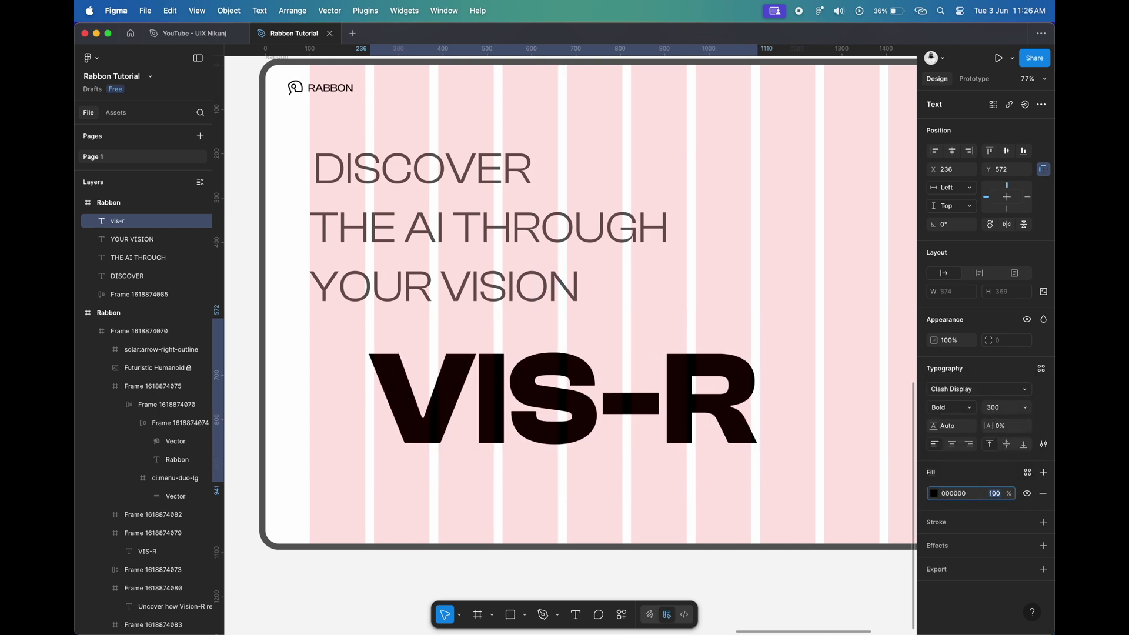
{"action": "scroll", "coordinate": [573, 321], "scroll_direction": "down", "scroll_amount": 2}
{"action": "left_click_drag", "start_coordinate": [627, 394], "coordinate": [550, 390]}
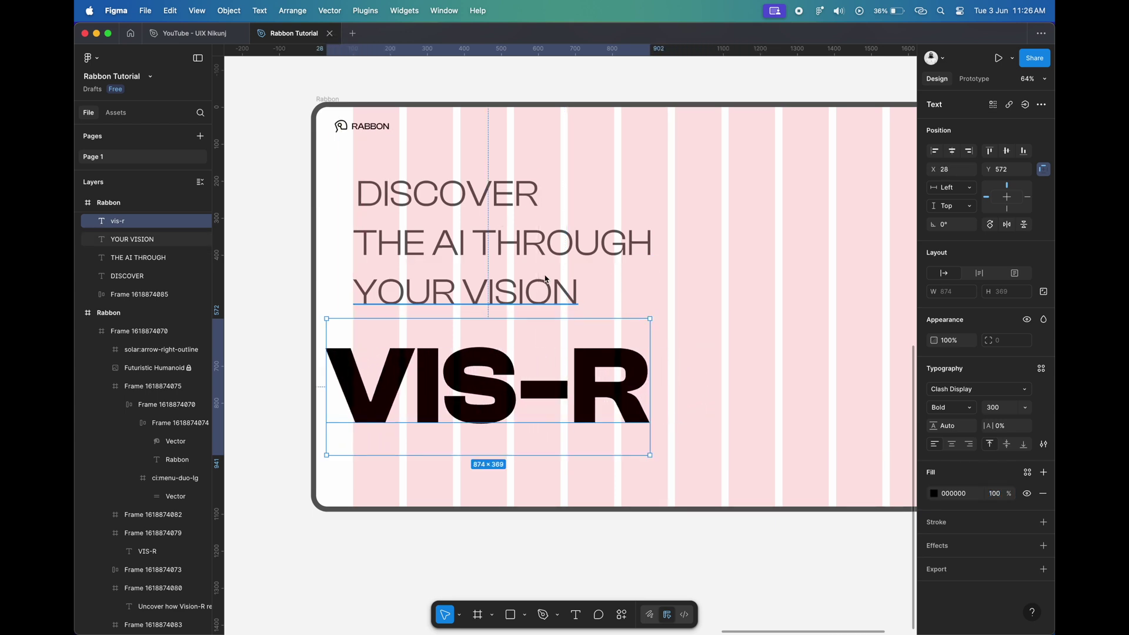
- Start a new text box below VIS-R for the tagline
{"action": "left_click", "coordinate": [590, 252]}
{"action": "key", "text": "t"}
{"action": "left_click", "coordinate": [414, 400]}
{"action": "type", "text": "Uncover how vision-R redefined"}
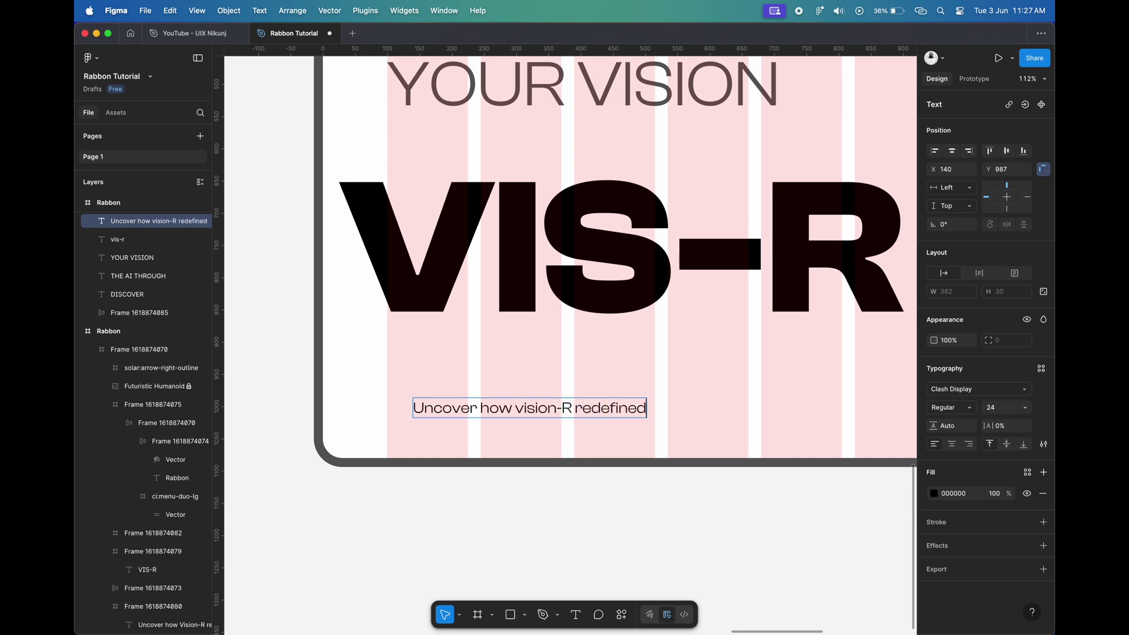
- Finish the tagline 'Uncover how vision-R redefines human and AI synergy.' and move it under VIS-R
{"action": "key", "text": "BackSpace"}
{"action": "type", "text": "s human and"}
{"action": "key", "text": "Return"}
{"action": "type", "text": "A"}
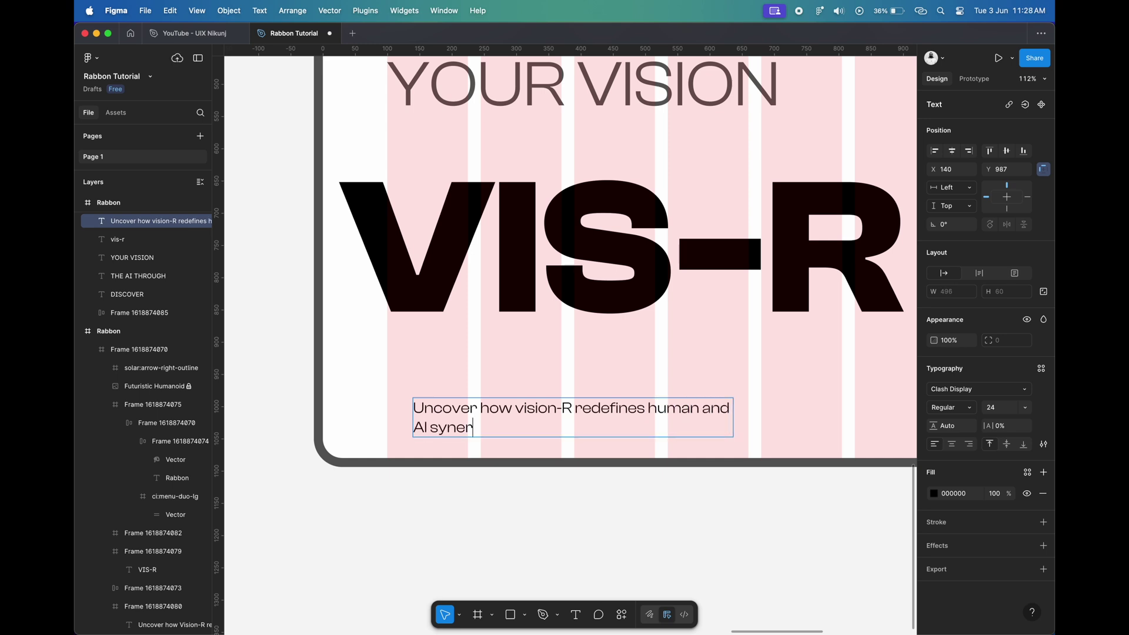
{"action": "key", "text": "Escape"}
{"action": "left_click_drag", "start_coordinate": [536, 420], "coordinate": [511, 371]}
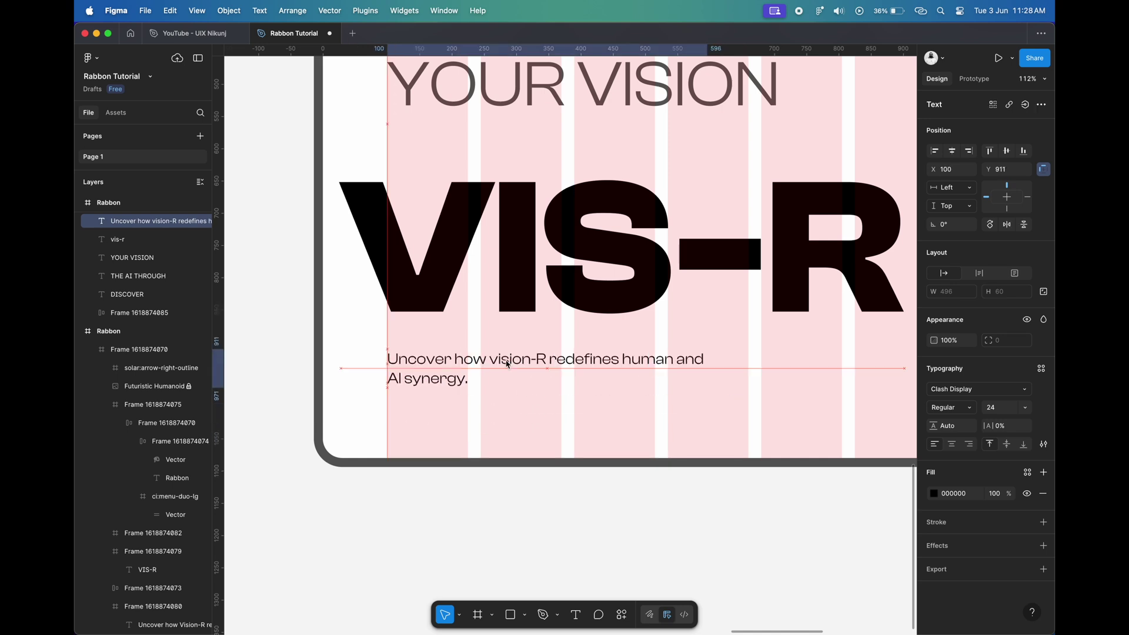
- Launch the Iconify icon plugin from the Rabbon frame's context menu
{"action": "key", "text": "Escape"}
{"action": "right_click", "coordinate": [500, 224]}
{"action": "left_click", "coordinate": [641, 345]}
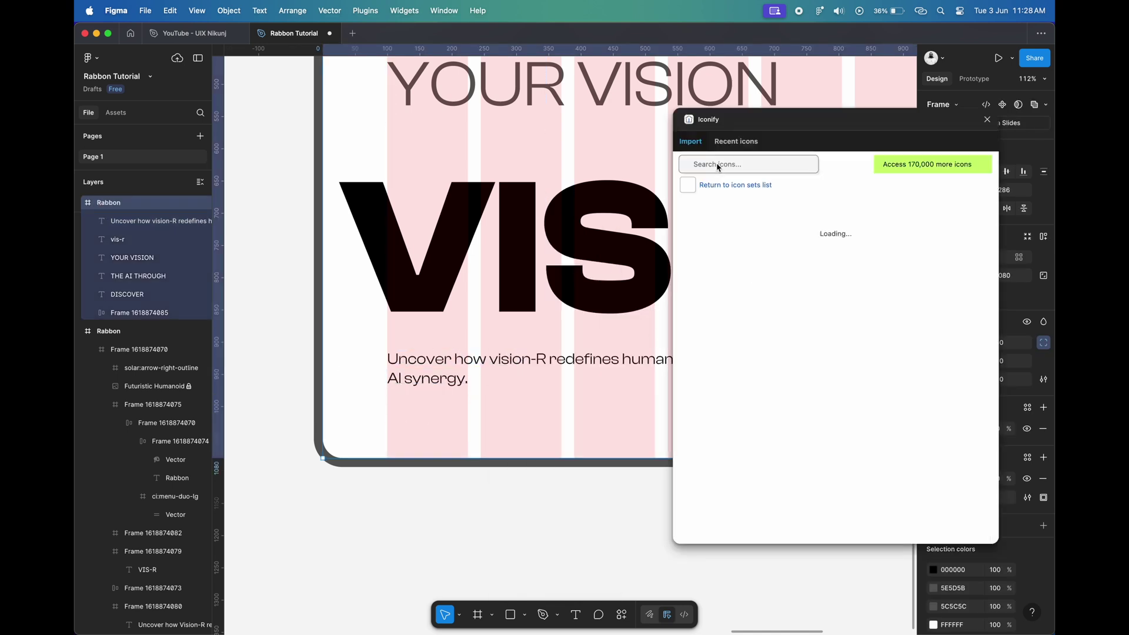
- Search Iconify for 'right arrow' and place the 24×24 arrow right after 'AI synergy.'
{"action": "type", "text": "right arrow"}
{"action": "key", "text": "Return"}
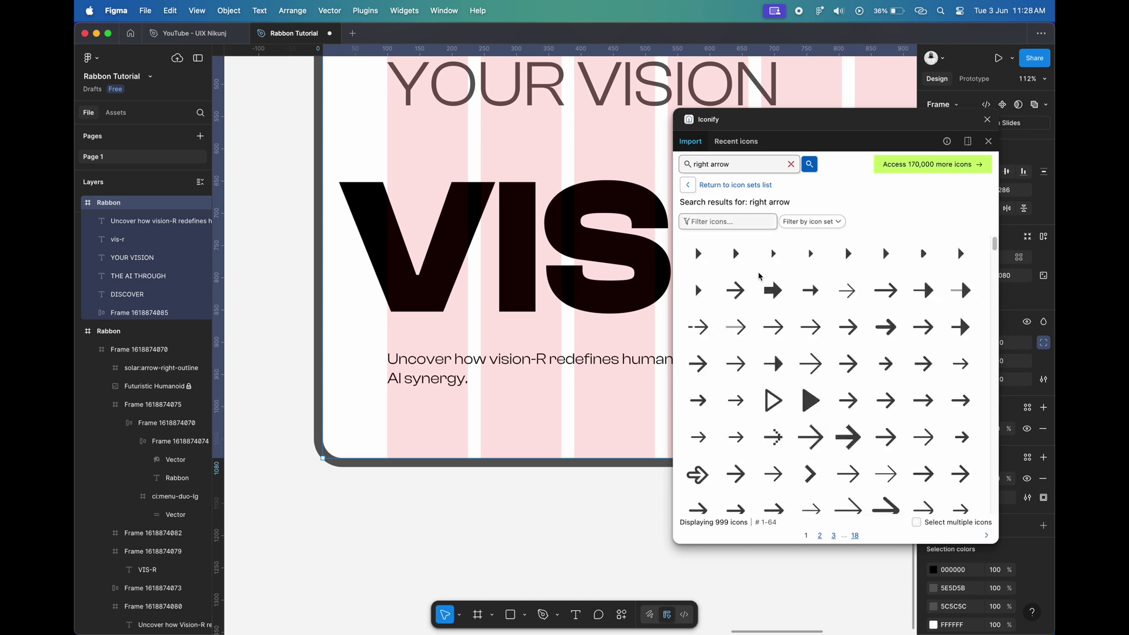
{"action": "left_click_drag", "start_coordinate": [773, 327], "coordinate": [506, 434]}
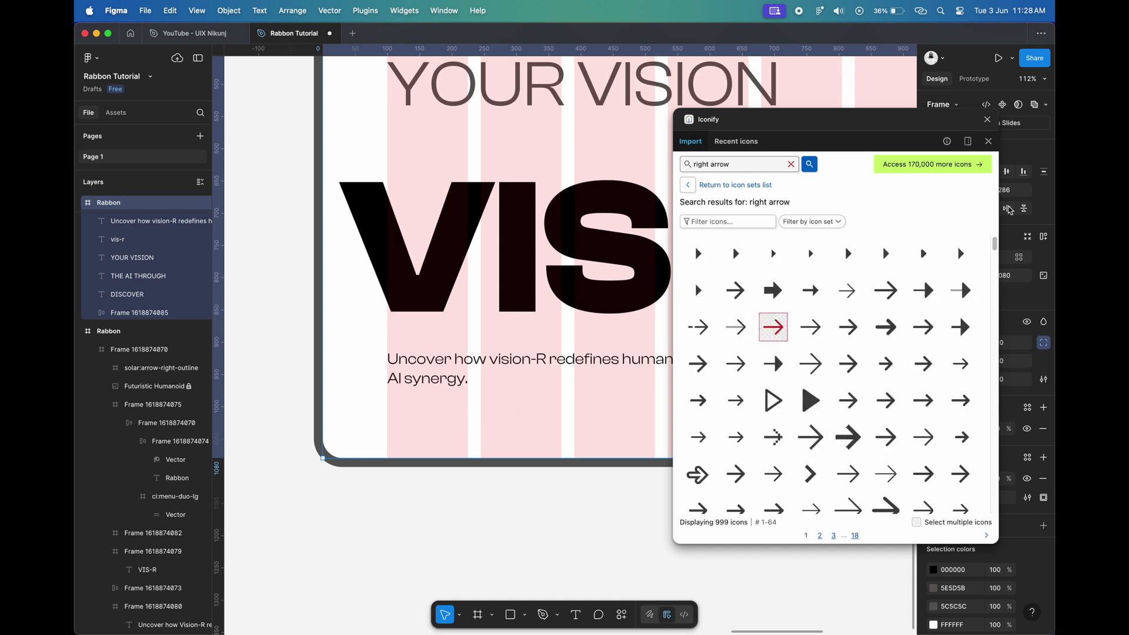
{"action": "left_click", "coordinate": [452, 376]}
{"action": "scroll", "coordinate": [471, 376], "scroll_direction": "up", "scroll_amount": 5}
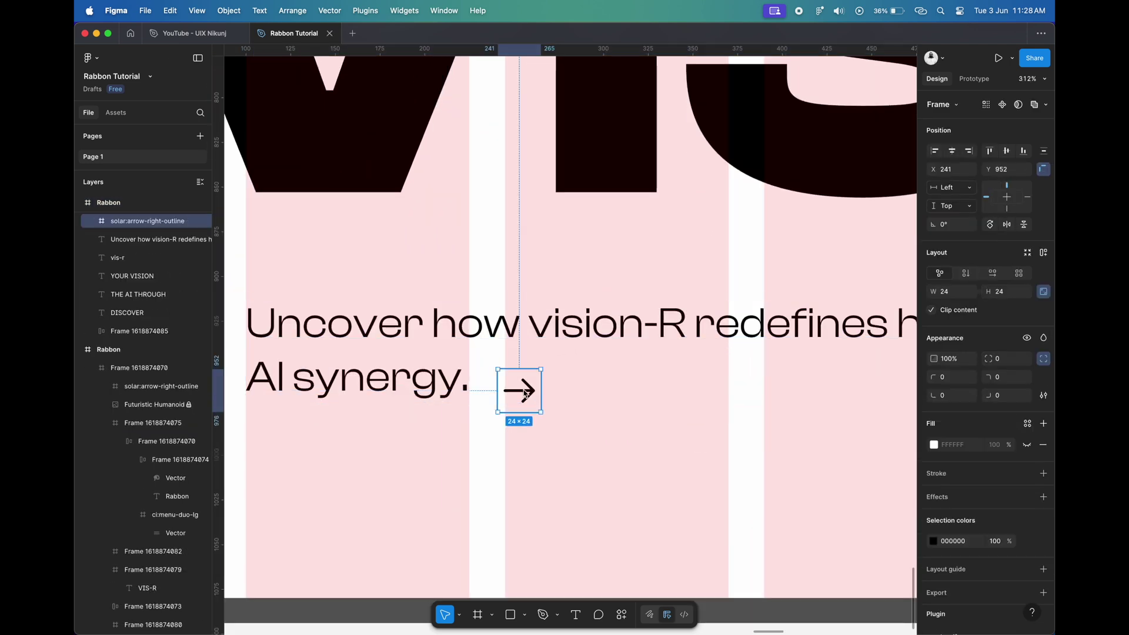
{"action": "left_click_drag", "start_coordinate": [519, 390], "coordinate": [536, 425]}
{"action": "left_click", "coordinate": [962, 494]}
{"action": "left_click", "coordinate": [537, 424]}
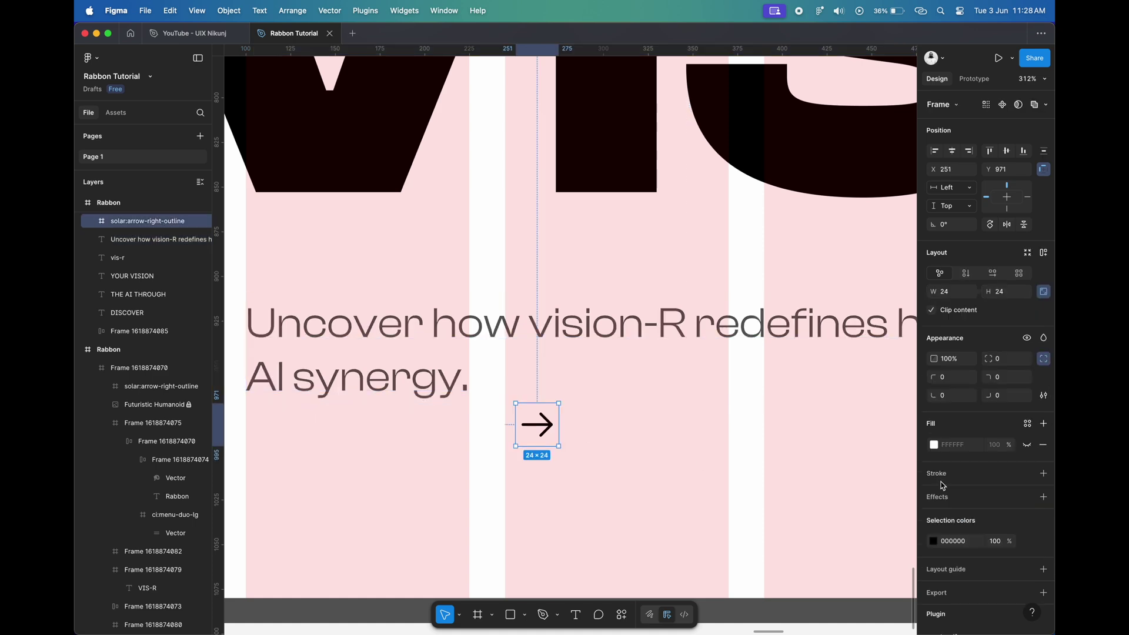
{"action": "left_click_drag", "start_coordinate": [529, 428], "coordinate": [506, 395]}
{"action": "scroll", "coordinate": [506, 396], "scroll_direction": "down", "scroll_amount": 5}
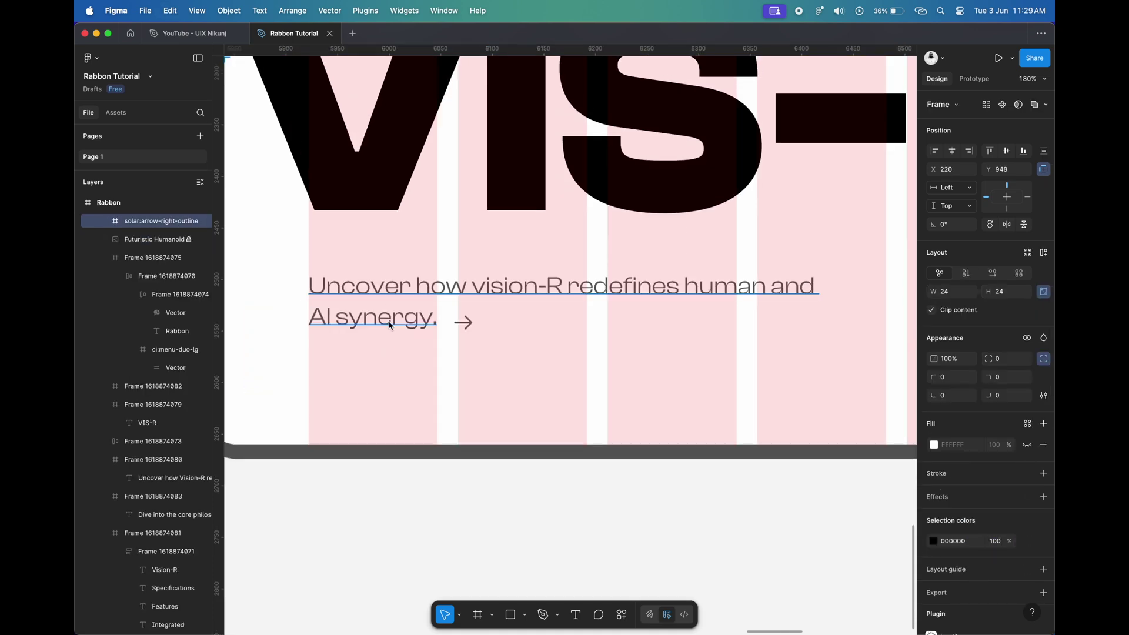
- Move VIS-R flush against the Rabbon frame's left edge at position 0
{"action": "scroll", "coordinate": [506, 412], "scroll_direction": "up", "scroll_amount": 5}
{"action": "key", "text": "super+z"}
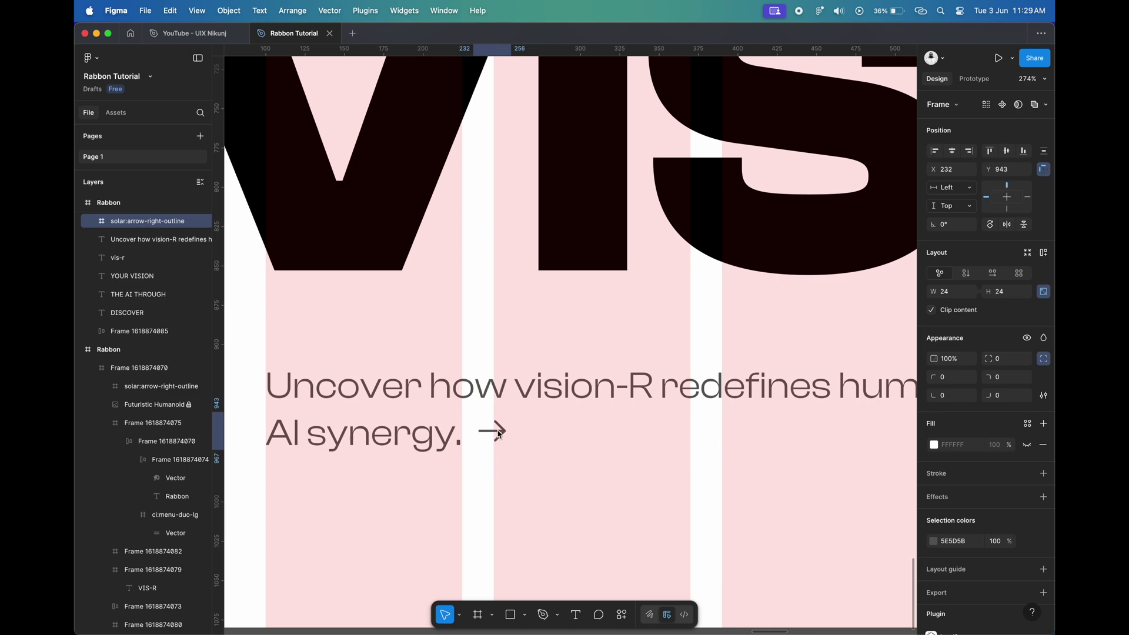
{"action": "scroll", "coordinate": [529, 465], "scroll_direction": "down", "scroll_amount": 5}
{"action": "scroll", "coordinate": [493, 376], "scroll_direction": "up", "scroll_amount": 2}
{"action": "scroll", "coordinate": [493, 376], "scroll_direction": "down", "scroll_amount": 3}
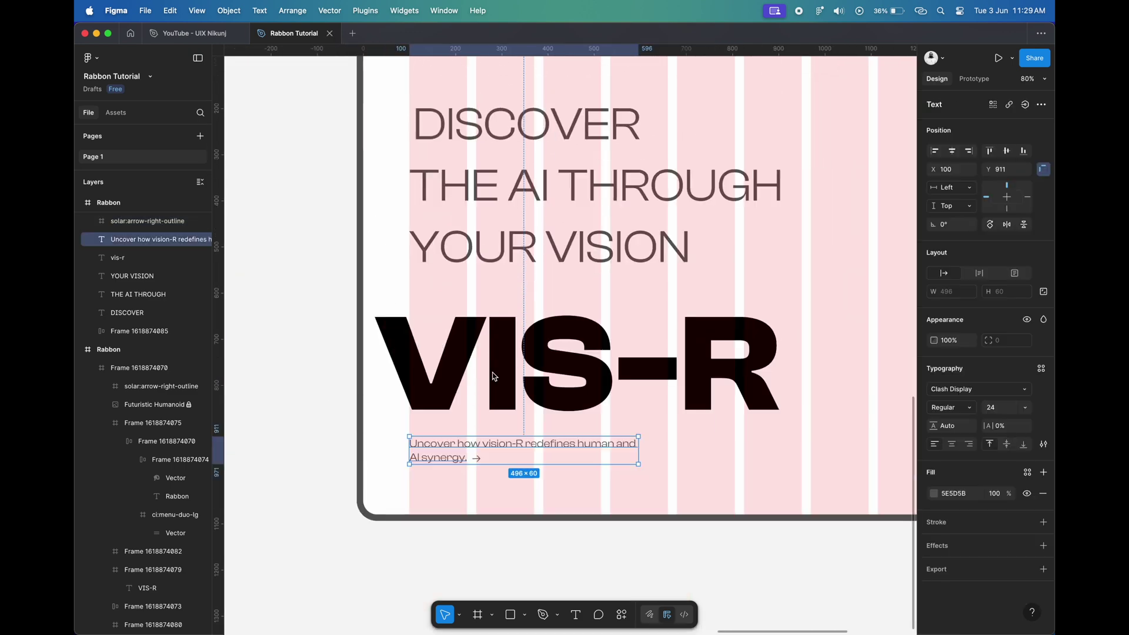
{"action": "scroll", "coordinate": [541, 302], "scroll_direction": "down", "scroll_amount": 3}
{"action": "scroll", "coordinate": [541, 302], "scroll_direction": "left", "scroll_amount": 2}
{"action": "left_click", "coordinate": [628, 312]}
{"action": "scroll", "coordinate": [628, 311], "scroll_direction": "up", "scroll_amount": 2}
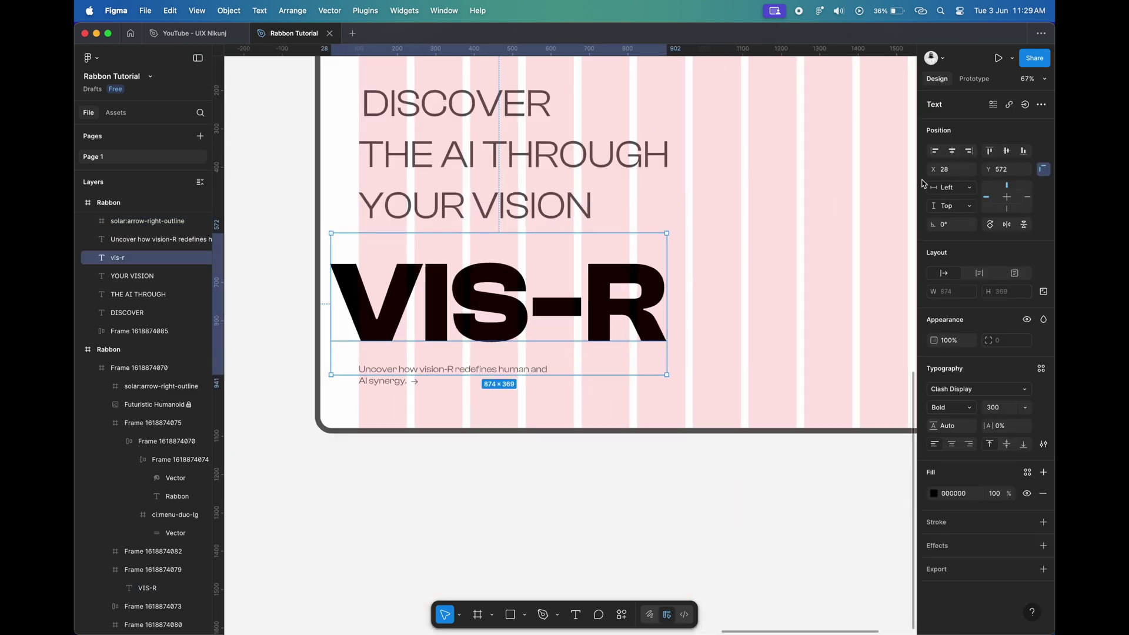
{"action": "key", "text": "Tab"}
{"action": "type", "text": "0"}
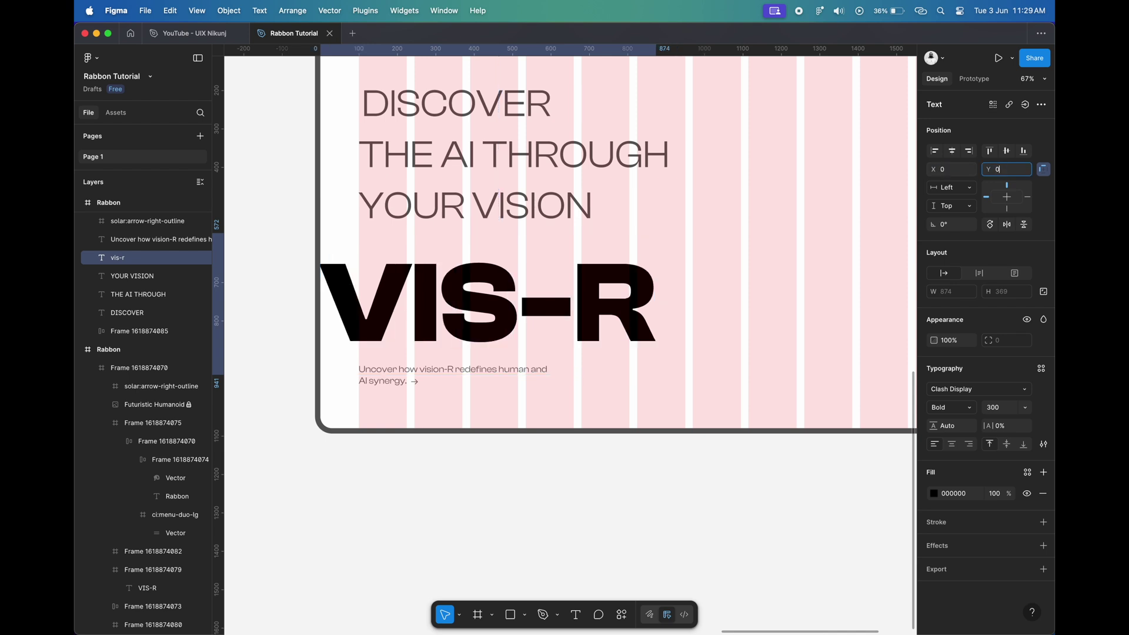
{"action": "key", "text": "Return"}
- Undo the stray VIS-R move and locate the DISCOVER heading in the frame
{"action": "scroll", "coordinate": [765, 352], "scroll_direction": "up", "scroll_amount": 3}
{"action": "key", "text": "ctrl+z"}
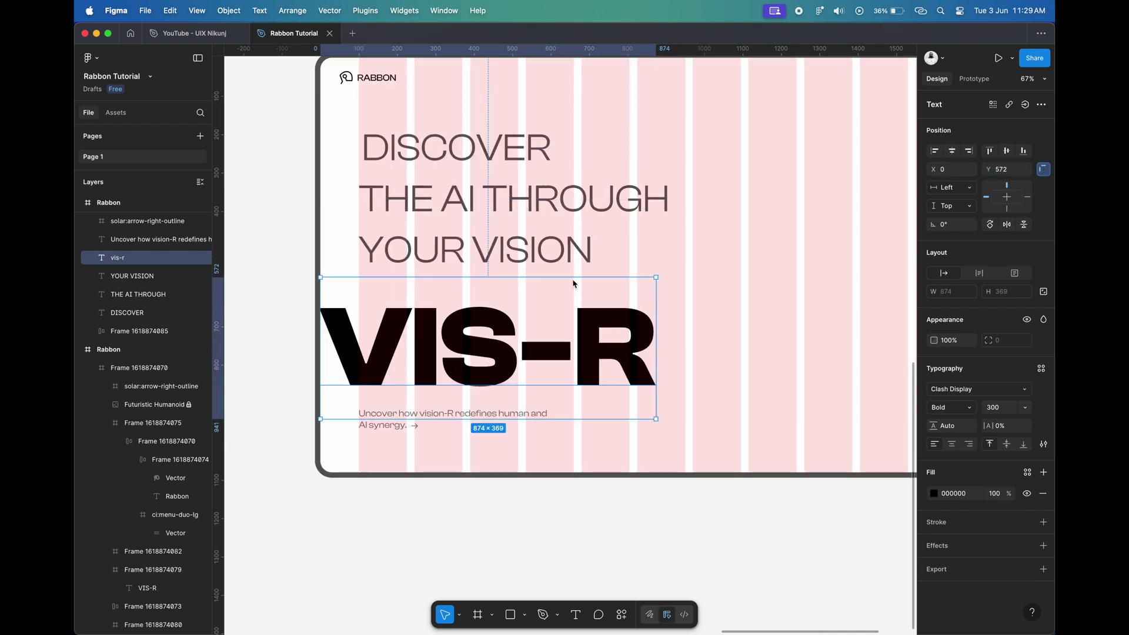
{"action": "scroll", "coordinate": [630, 509], "scroll_direction": "up", "scroll_amount": 3}
{"action": "scroll", "coordinate": [630, 509], "scroll_direction": "down", "scroll_amount": 5}
{"action": "left_click", "coordinate": [547, 322]}
{"action": "scroll", "coordinate": [549, 328], "scroll_direction": "up", "scroll_amount": 5}
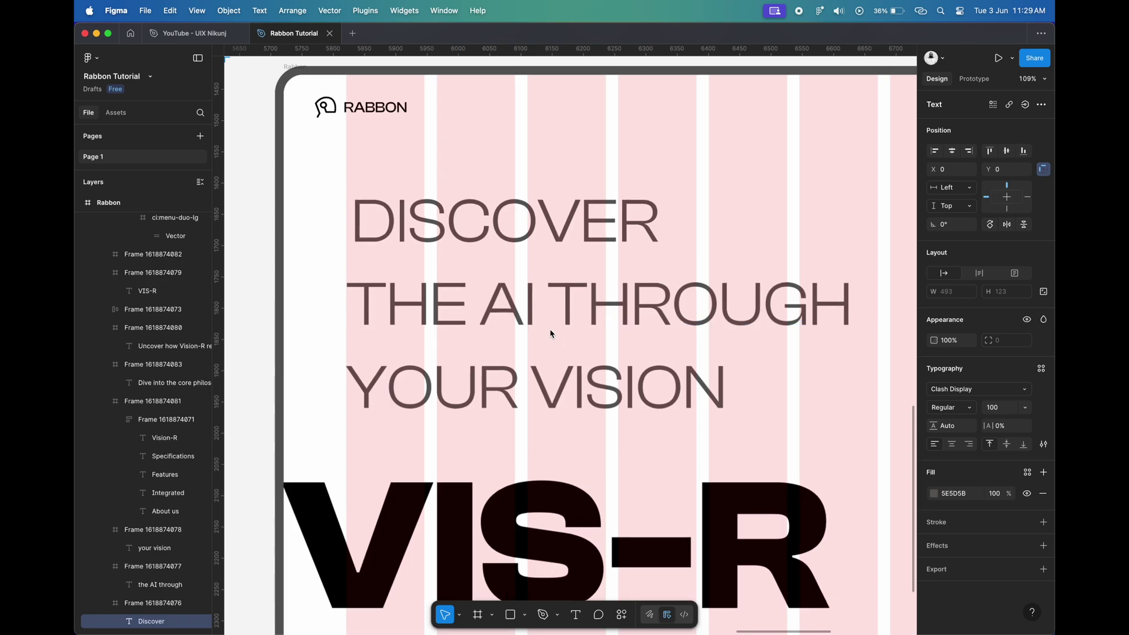
{"action": "scroll", "coordinate": [555, 331], "scroll_direction": "up", "scroll_amount": 1}
{"action": "scroll", "coordinate": [538, 277], "scroll_direction": "right", "scroll_amount": 2}
- Set the DISCOVER heading's X to 100, then select all three heading lines
{"action": "left_click", "coordinate": [538, 278]}
{"action": "scroll", "coordinate": [539, 278], "scroll_direction": "down", "scroll_amount": 2}
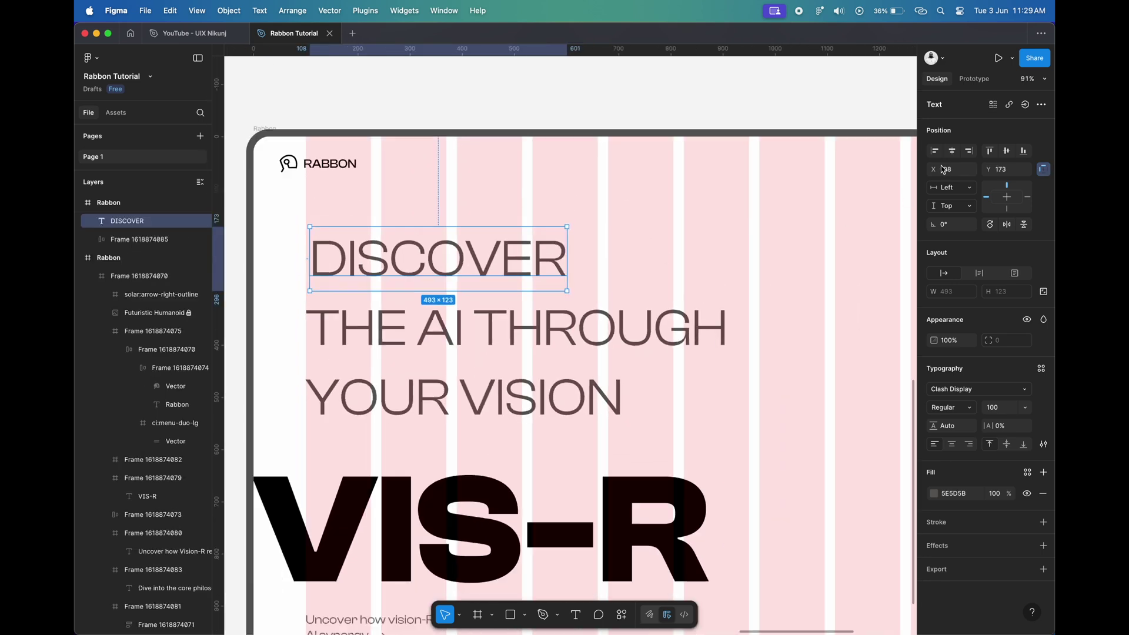
{"action": "left_click", "coordinate": [952, 171]}
{"action": "type", "text": "00"}
{"action": "key", "text": "Return"}
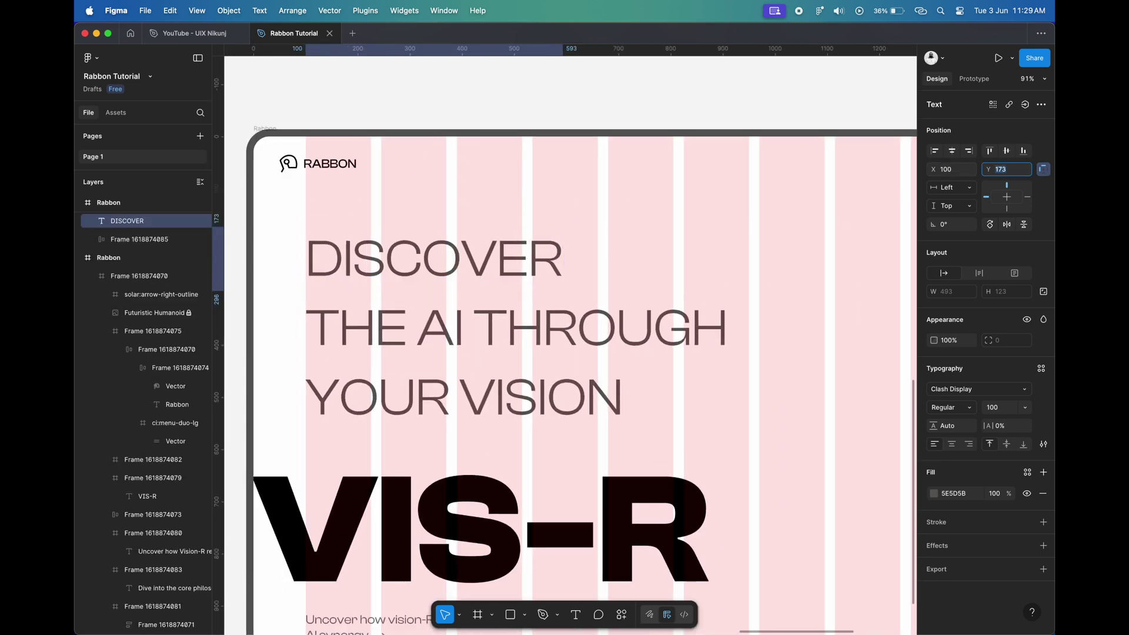
{"action": "left_click", "coordinate": [378, 163]}
{"action": "left_click_drag", "start_coordinate": [393, 202], "coordinate": [411, 400]}
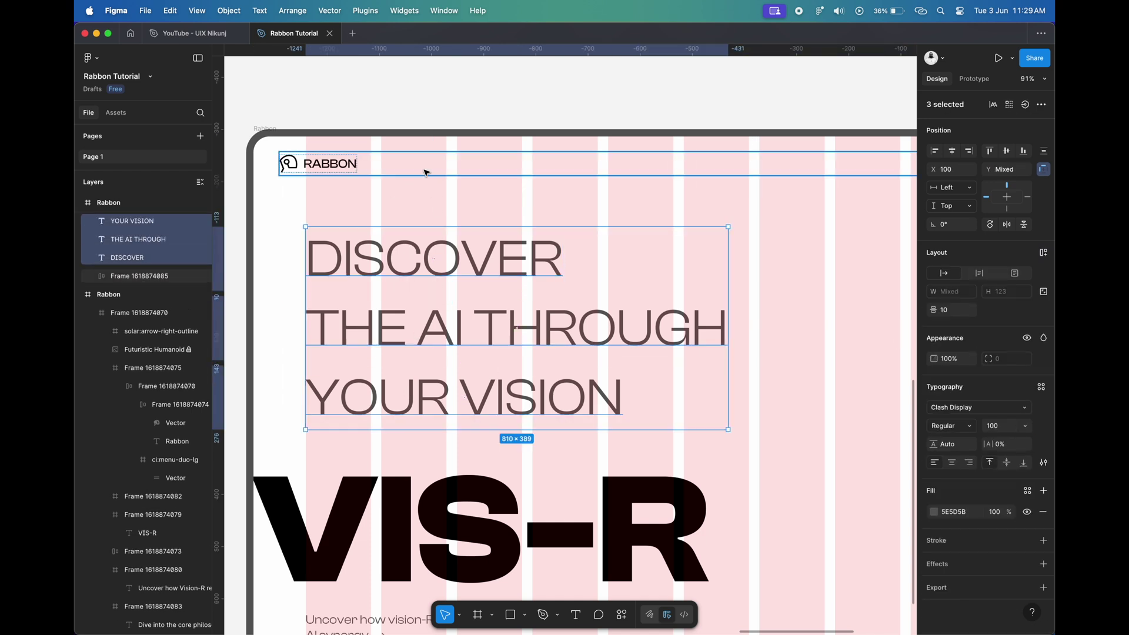
- Nudge the three heading lines up and bring VIS-R back into the frame
{"action": "key", "text": "shift+Up"}
{"action": "key", "text": "shift+Up"}
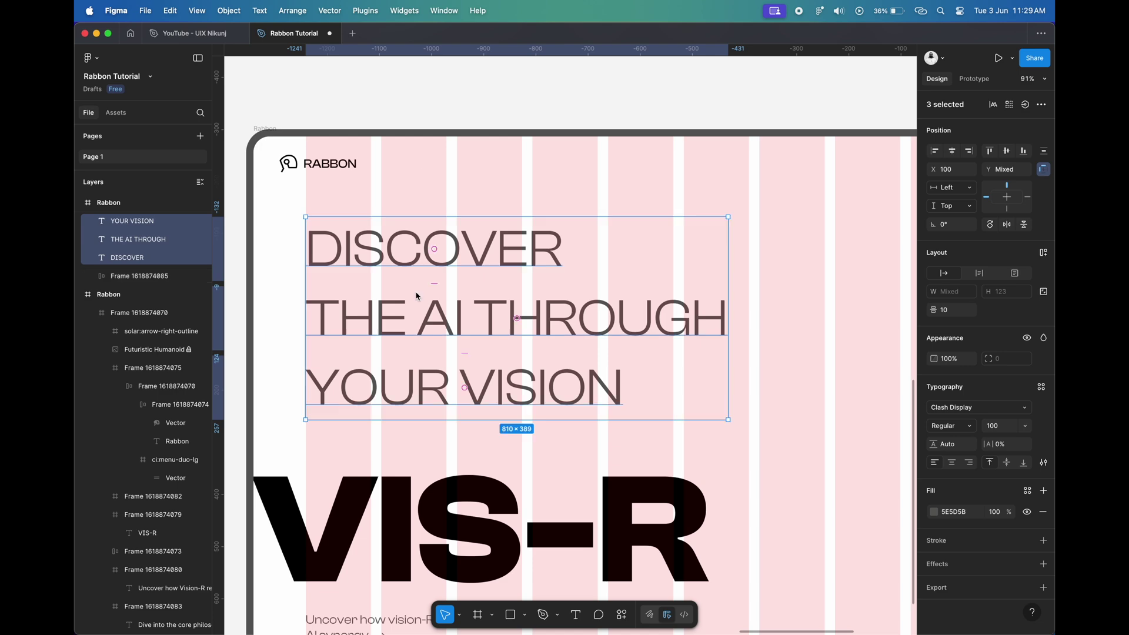
{"action": "key", "text": "super+v"}
{"action": "scroll", "coordinate": [503, 412], "scroll_direction": "down", "scroll_amount": 2}
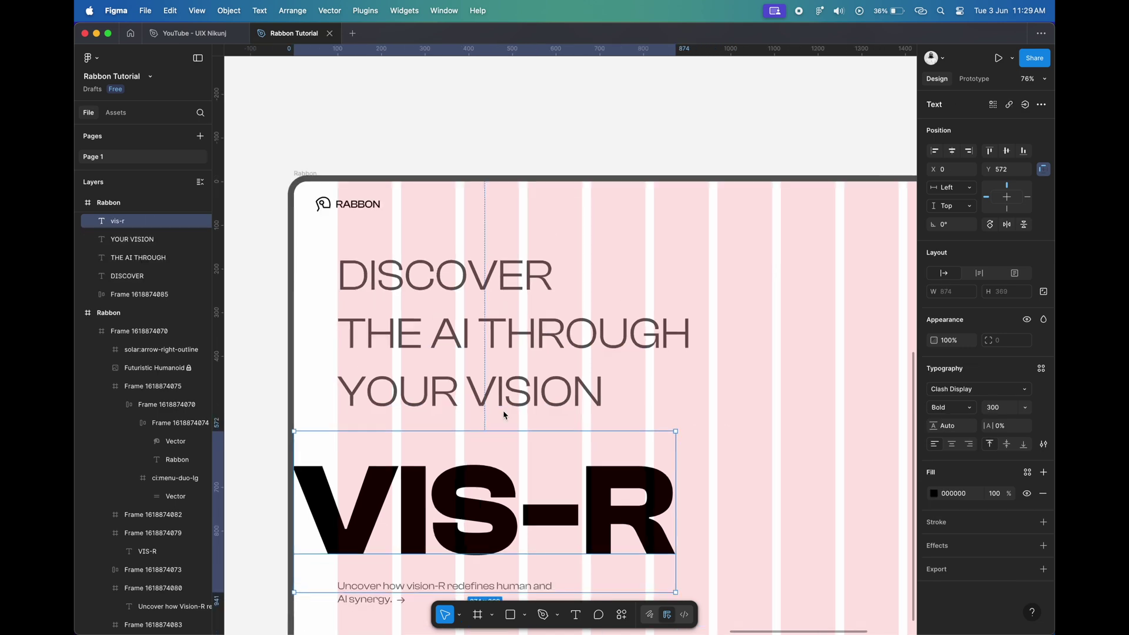
{"action": "scroll", "coordinate": [503, 412], "scroll_direction": "down", "scroll_amount": 5}
{"action": "scroll", "coordinate": [503, 411], "scroll_direction": "down", "scroll_amount": 3}
{"action": "scroll", "coordinate": [481, 483], "scroll_direction": "up", "scroll_amount": 2}
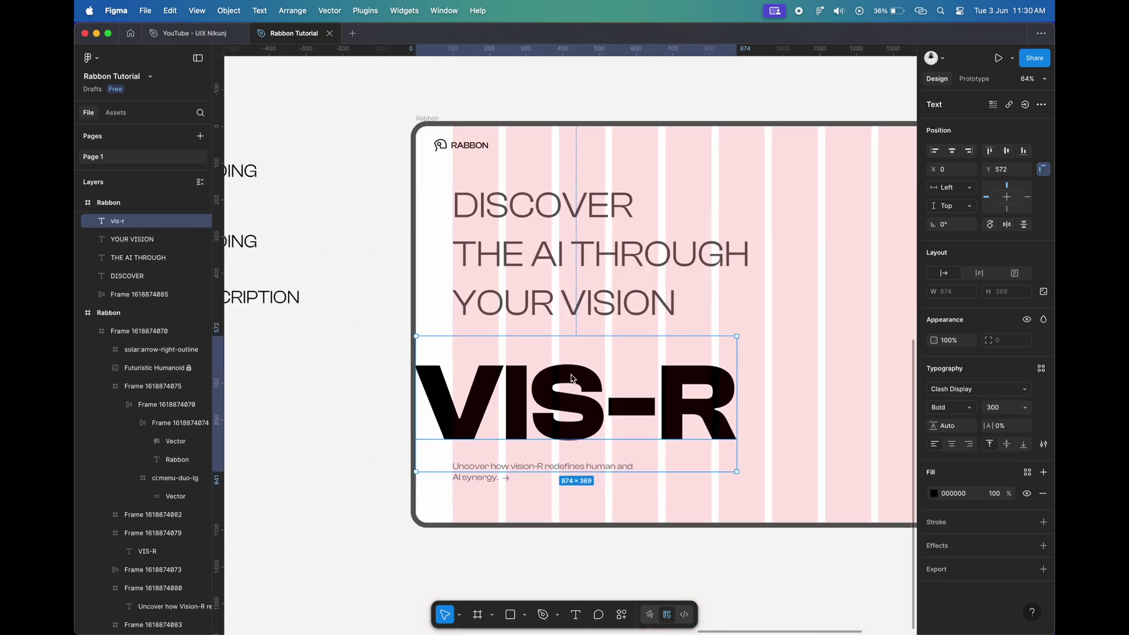
- Lower VIS-R to y 593 with two nudges, then select the tagline beneath it
{"action": "key", "text": "alt"}
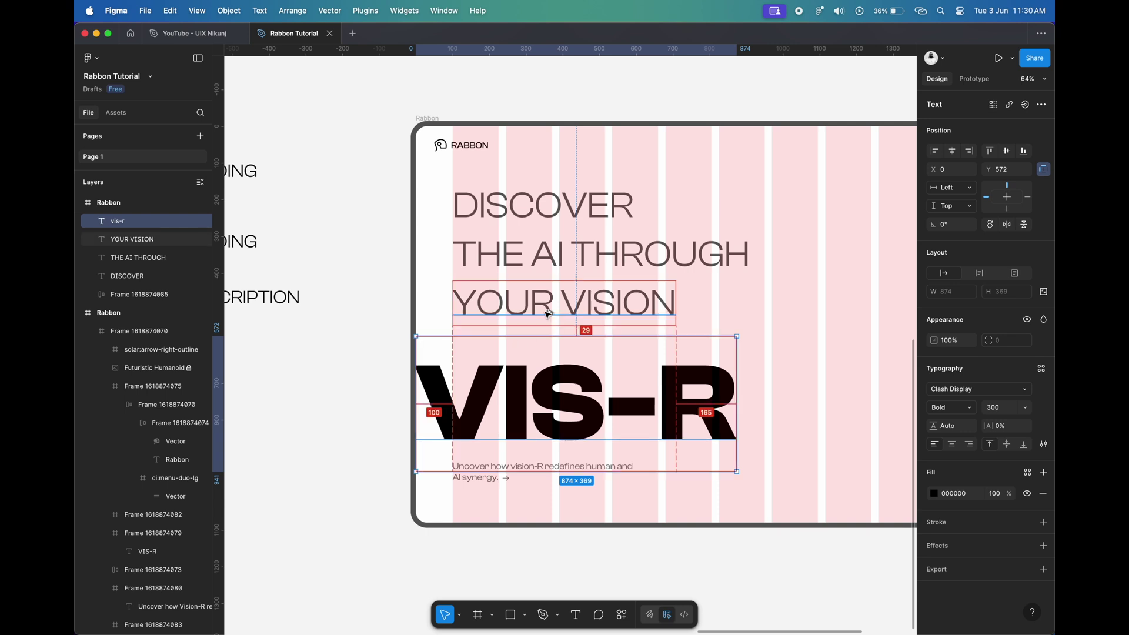
{"action": "key", "text": "shift+Down"}
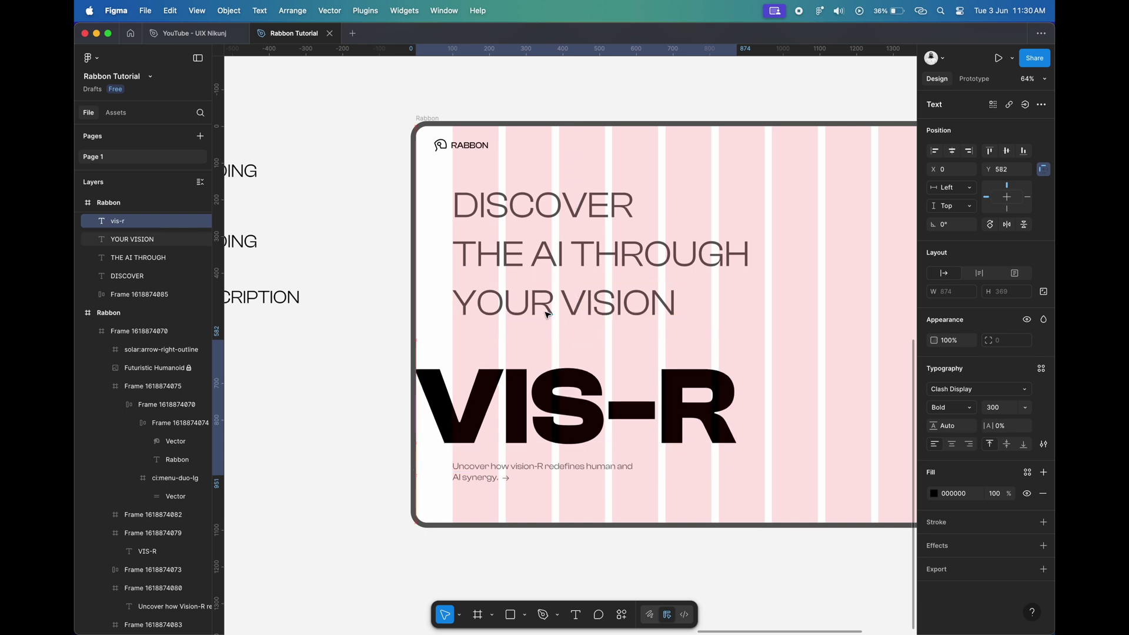
{"action": "key", "text": "shift+Down"}
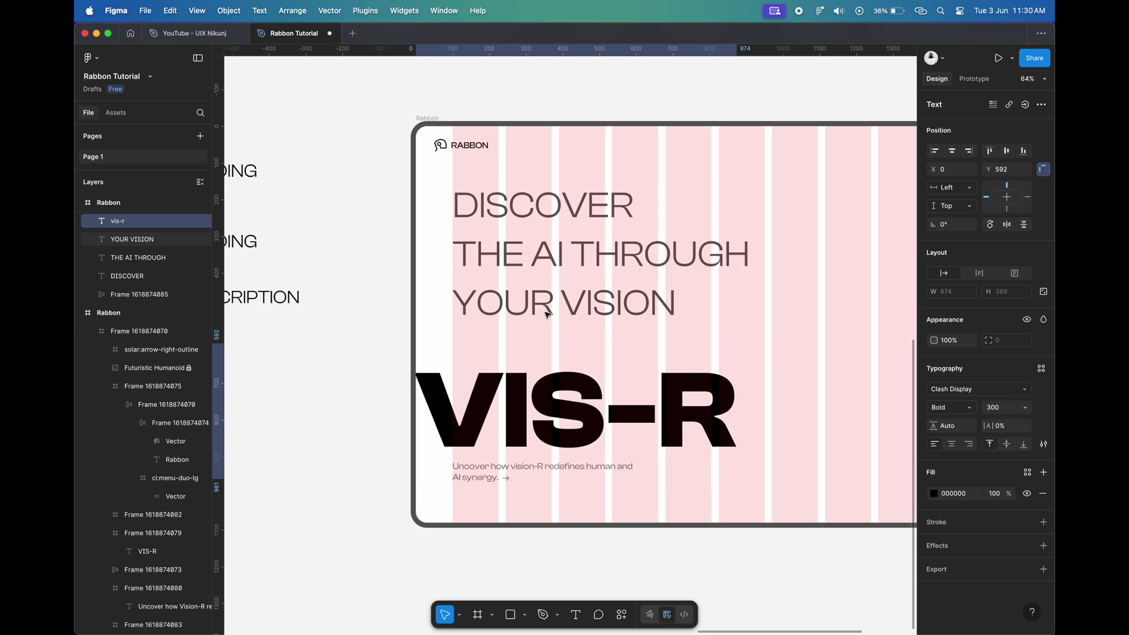
{"action": "left_click_drag", "start_coordinate": [495, 479], "coordinate": [493, 480]}
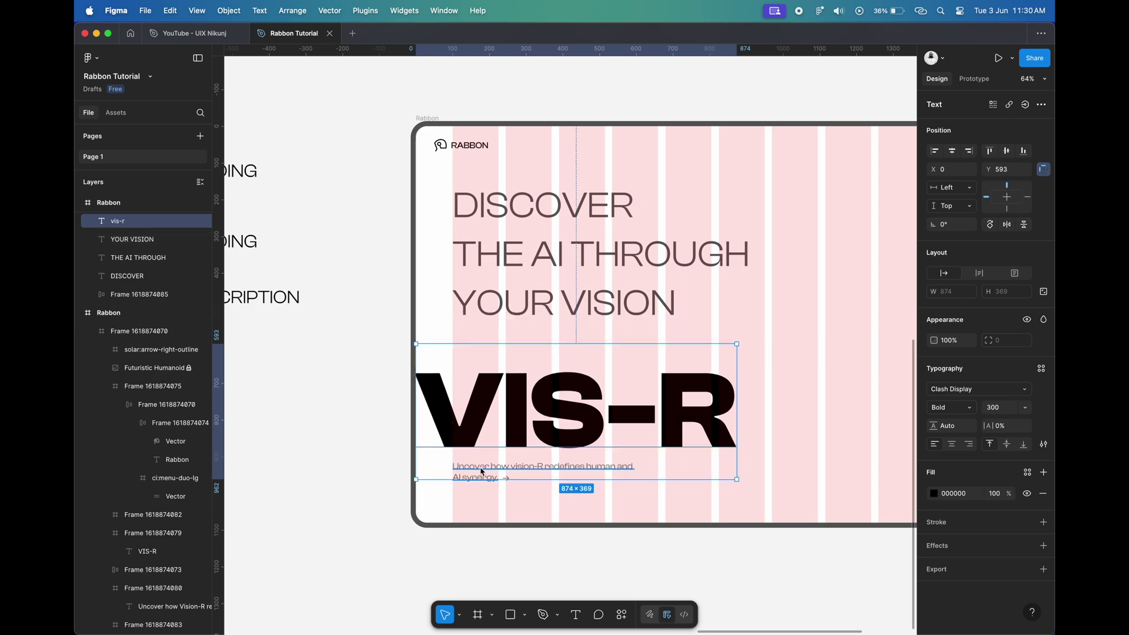
{"action": "scroll", "coordinate": [494, 479], "scroll_direction": "up", "scroll_amount": 5}
{"action": "scroll", "coordinate": [505, 411], "scroll_direction": "down", "scroll_amount": 4}
- Add the arrow icon to the tagline selection, then clear the selection
{"action": "scroll", "coordinate": [519, 350], "scroll_direction": "down", "scroll_amount": 4}
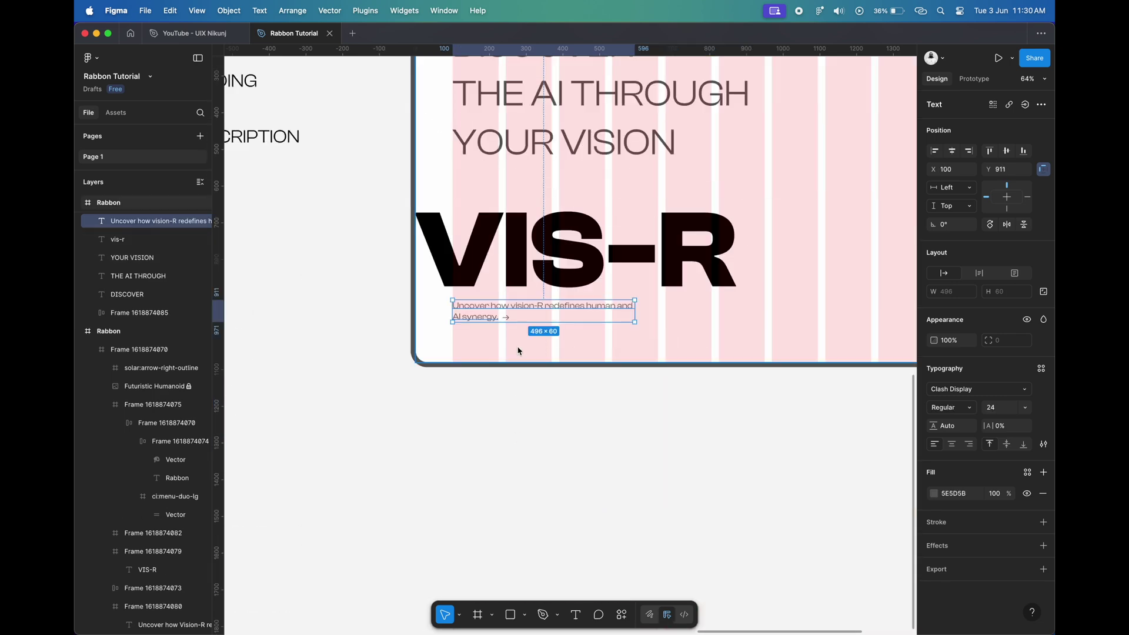
{"action": "scroll", "coordinate": [498, 324], "scroll_direction": "up", "scroll_amount": 5}
{"action": "left_click", "coordinate": [489, 264], "text": "shift"}
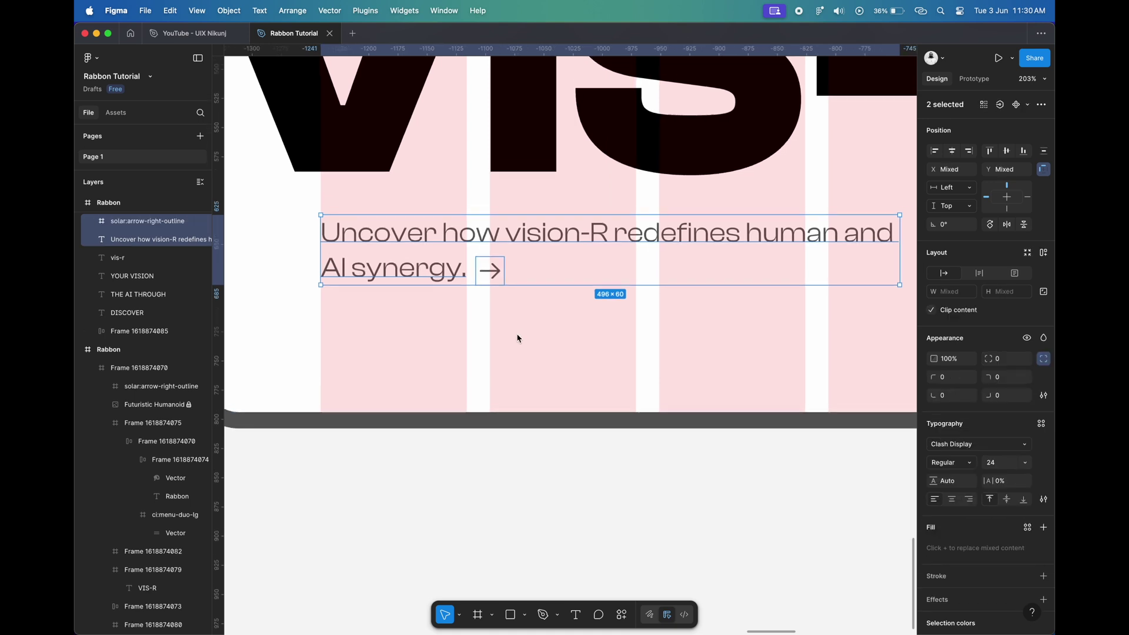
{"action": "scroll", "coordinate": [519, 336], "scroll_direction": "up", "scroll_amount": 3}
{"action": "scroll", "coordinate": [505, 340], "scroll_direction": "up", "scroll_amount": 2}
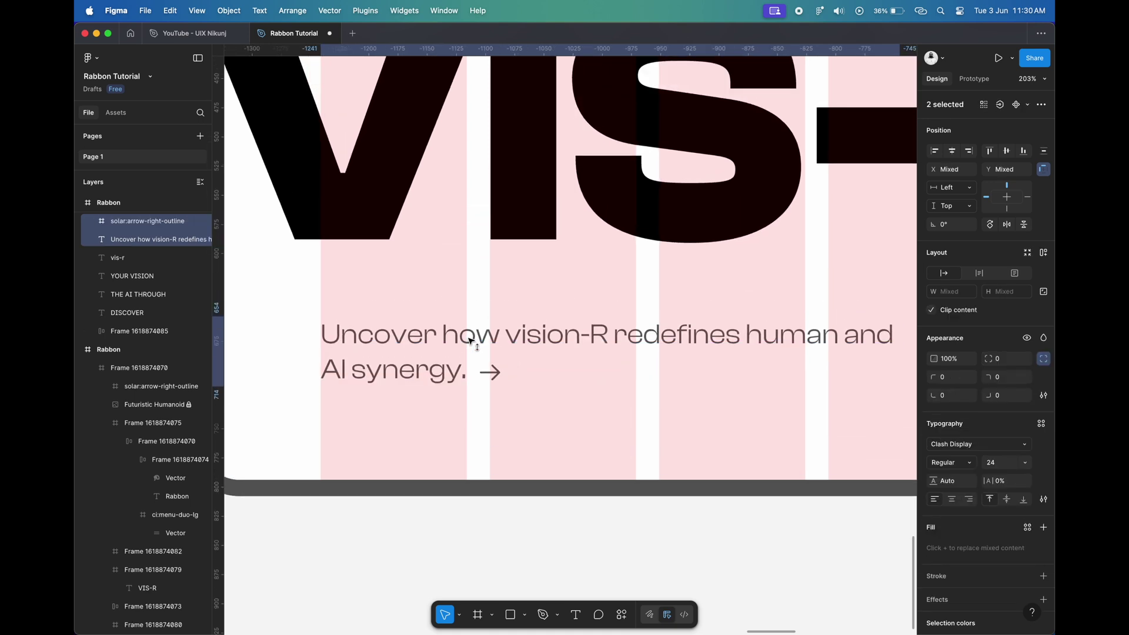
{"action": "scroll", "coordinate": [470, 340], "scroll_direction": "down", "scroll_amount": 5}
{"action": "scroll", "coordinate": [488, 412], "scroll_direction": "down", "scroll_amount": 2}
{"action": "left_click", "coordinate": [512, 457]}
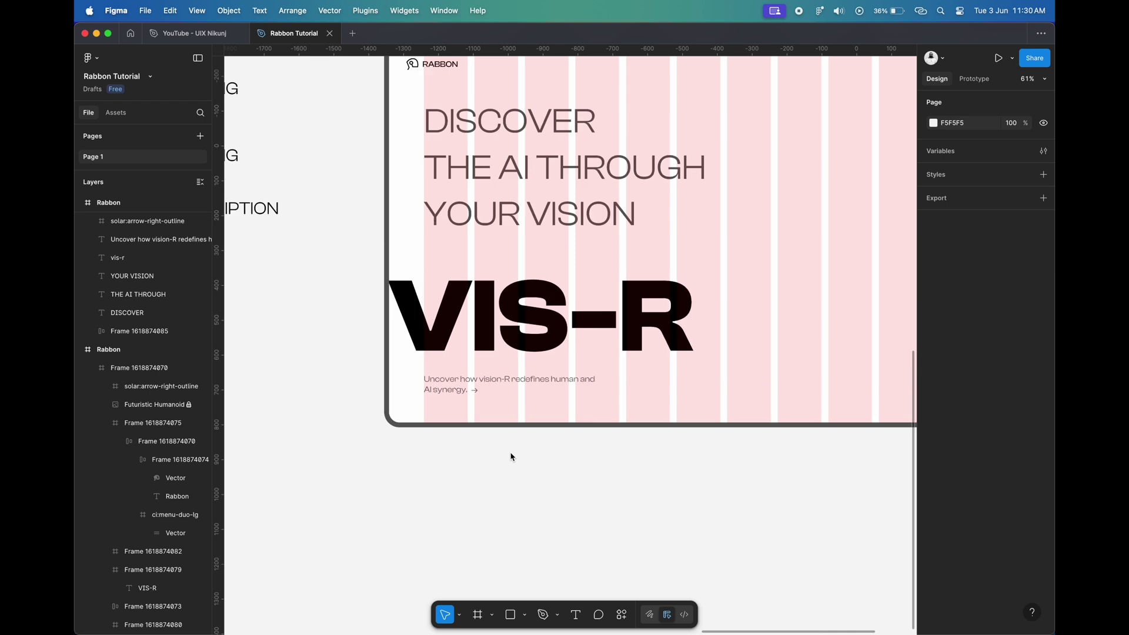
- Insert a 1200×1200 humanoid robot photo from Unsplash and place it below the Rabbon frame
{"action": "scroll", "coordinate": [511, 457], "scroll_direction": "up", "scroll_amount": 2}
{"action": "scroll", "coordinate": [511, 457], "scroll_direction": "down", "scroll_amount": 2}
{"action": "scroll", "coordinate": [511, 457], "scroll_direction": "left", "scroll_amount": 2}
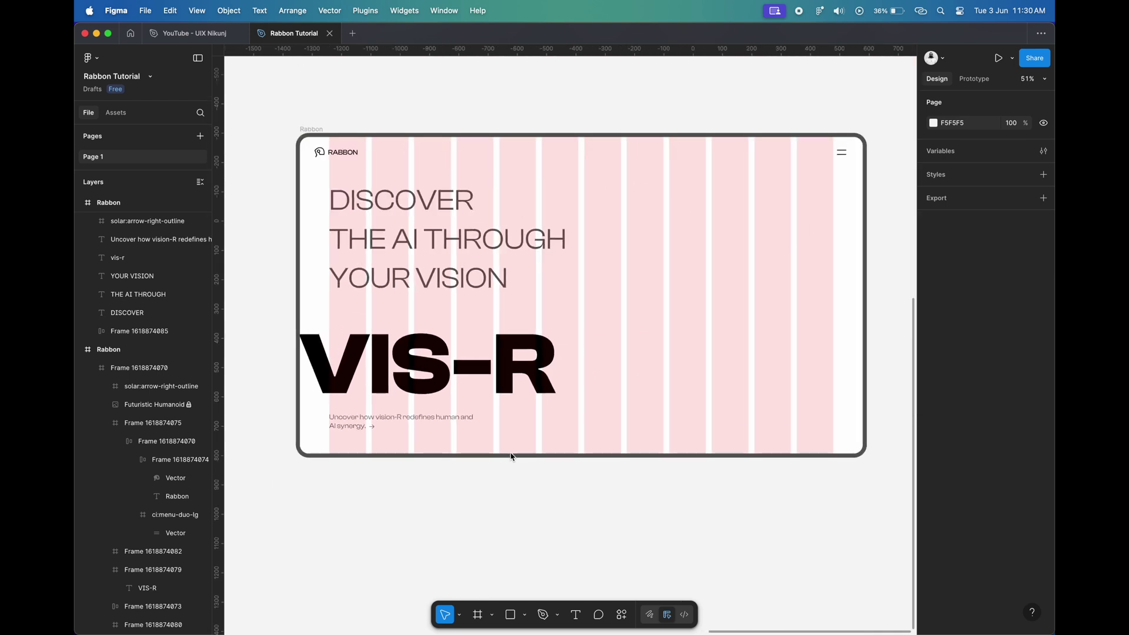
{"action": "scroll", "coordinate": [611, 282], "scroll_direction": "down", "scroll_amount": 5}
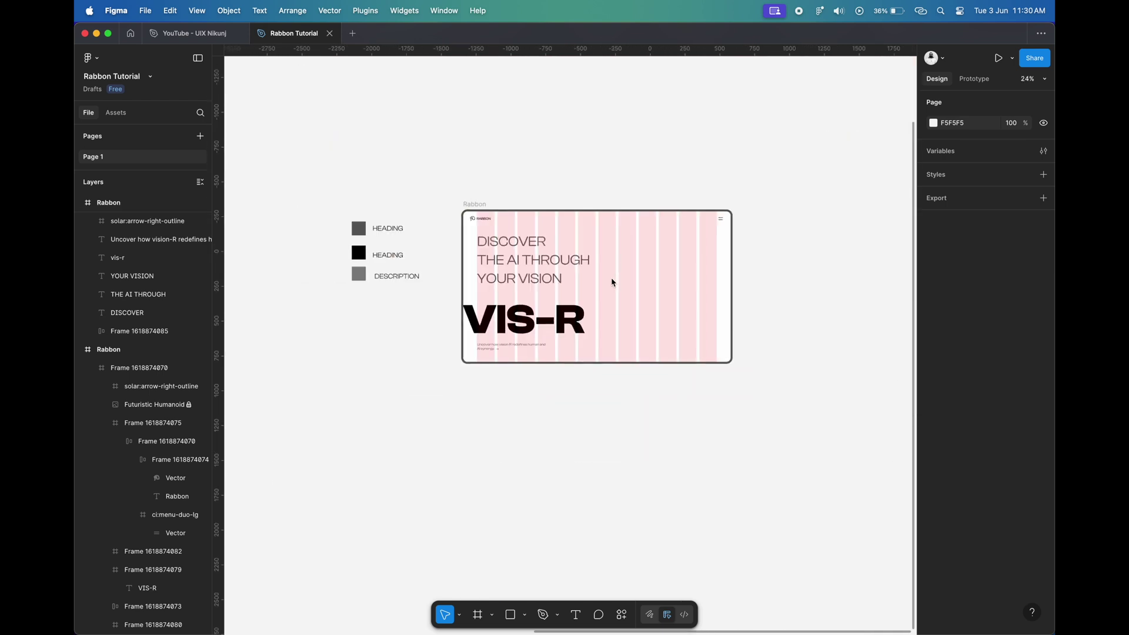
{"action": "scroll", "coordinate": [599, 291], "scroll_direction": "up", "scroll_amount": 5}
{"action": "scroll", "coordinate": [655, 439], "scroll_direction": "down", "scroll_amount": 2}
{"action": "right_click", "coordinate": [618, 365]}
{"action": "mouse_move", "coordinate": [641, 495]}
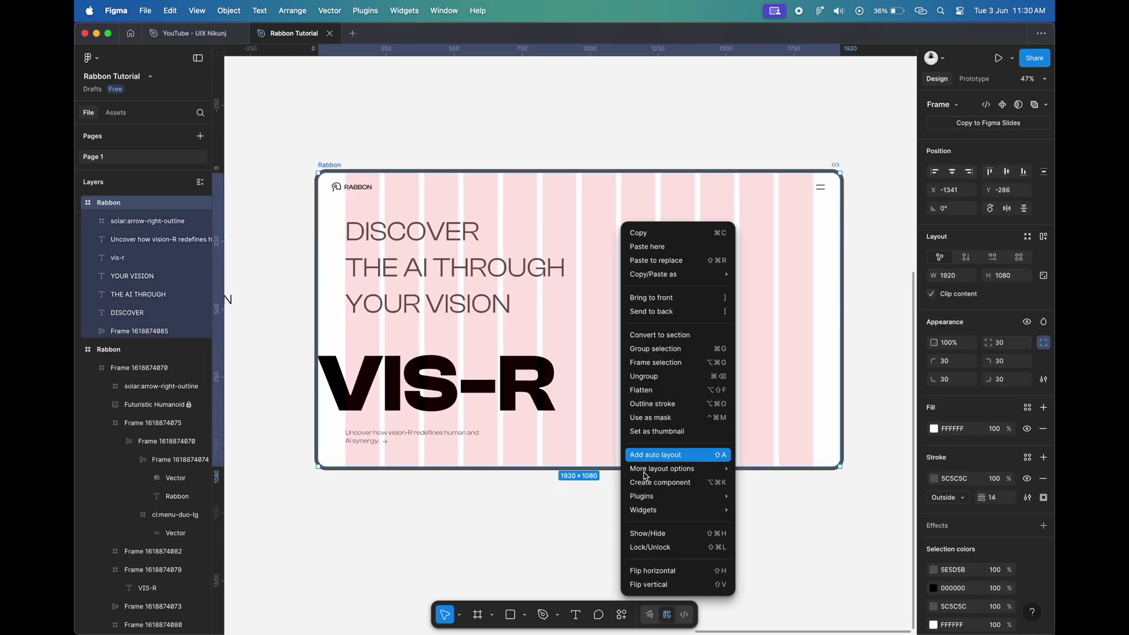
{"action": "left_click", "coordinate": [782, 348]}
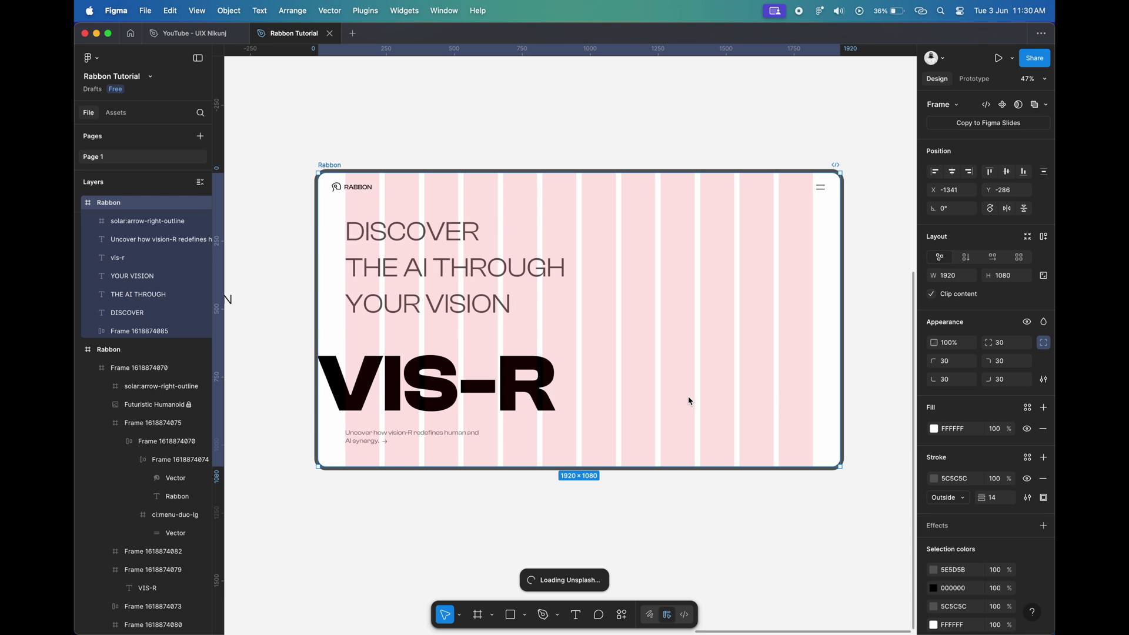
{"action": "scroll", "coordinate": [582, 282], "scroll_direction": "down", "scroll_amount": 5}
{"action": "left_click", "coordinate": [714, 312]}
{"action": "scroll", "coordinate": [629, 514], "scroll_direction": "up", "scroll_amount": 3}
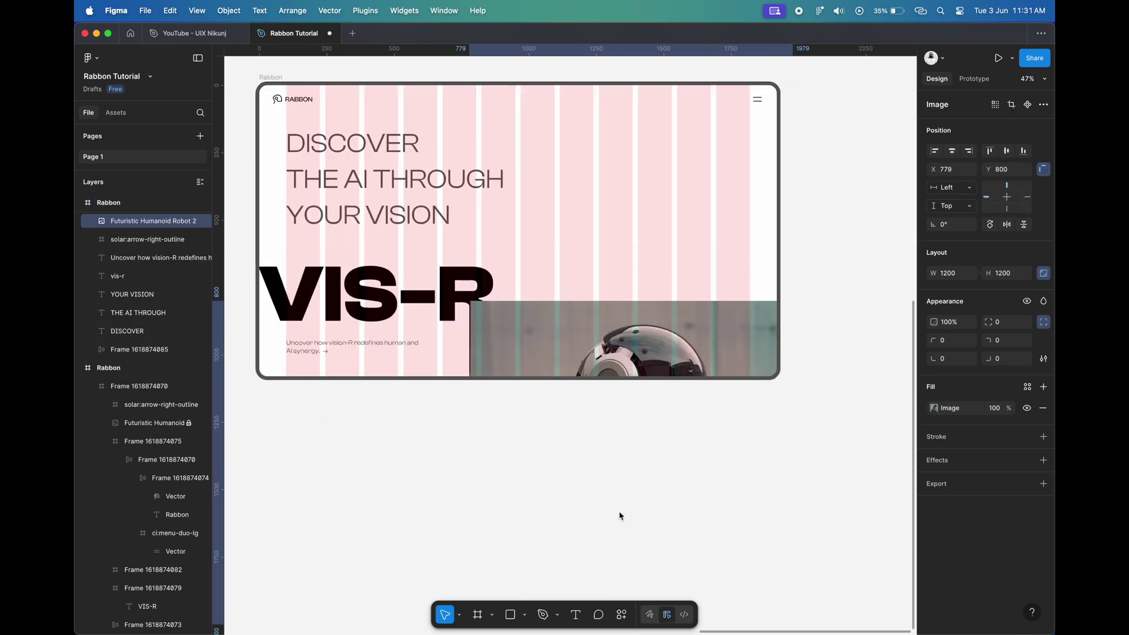
{"action": "left_click_drag", "start_coordinate": [629, 514], "coordinate": [593, 618]}
{"action": "scroll", "coordinate": [603, 357], "scroll_direction": "down", "scroll_amount": 2}
{"action": "scroll", "coordinate": [603, 357], "scroll_direction": "up", "scroll_amount": 3}
- Cut the robot out of its grey background with the Icons8 Background Remover plugin
{"action": "right_click", "coordinate": [560, 266]}
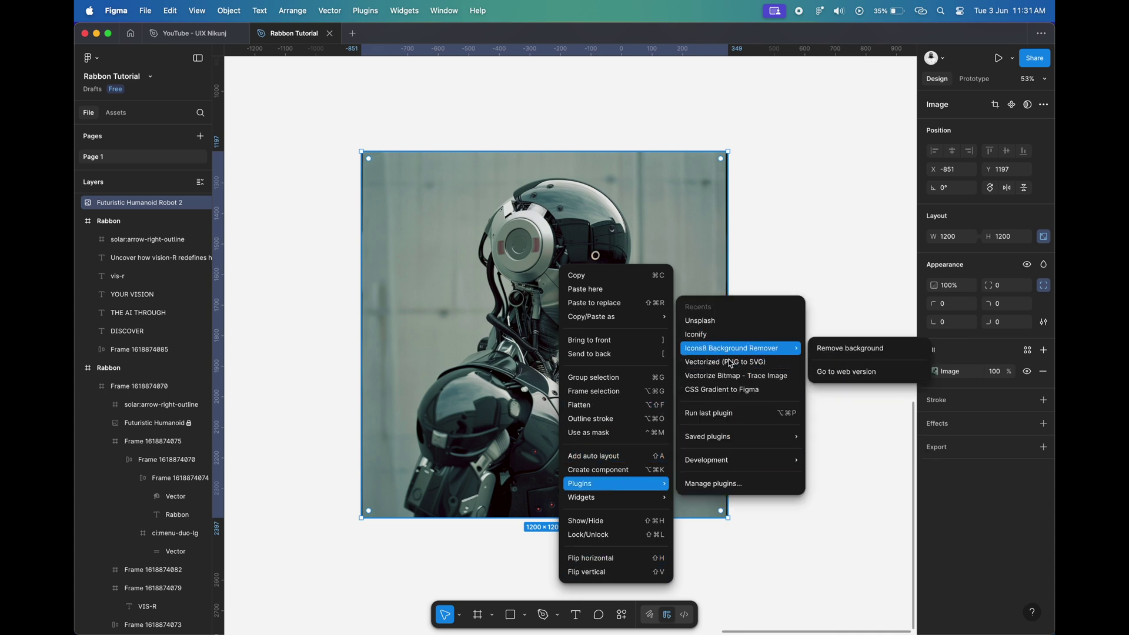
{"action": "left_click", "coordinate": [860, 352]}
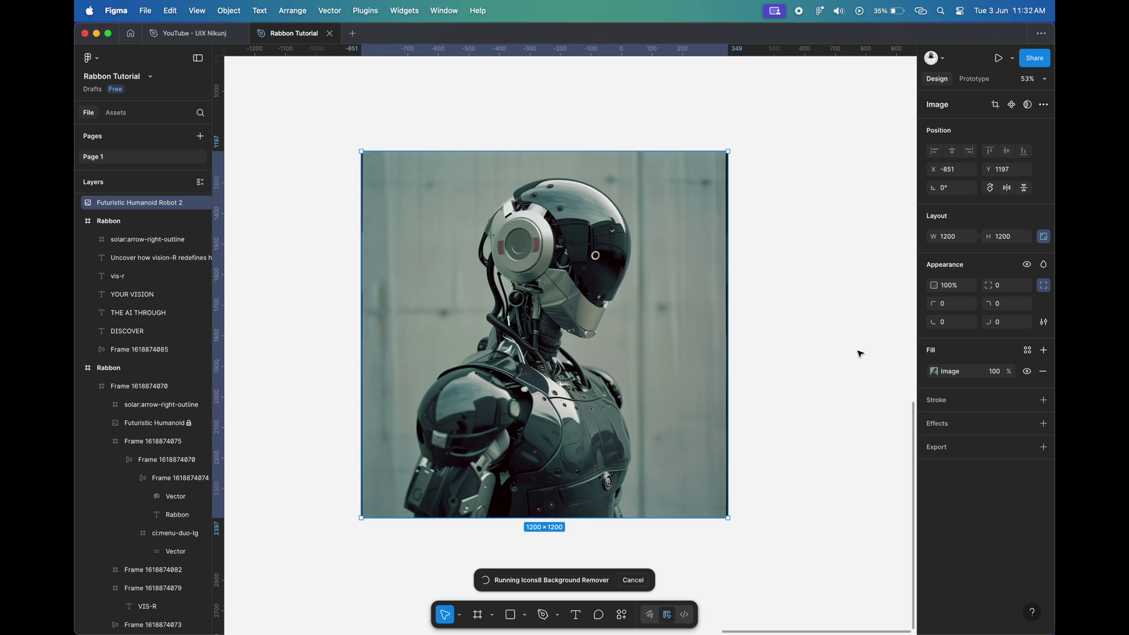
{"action": "scroll", "coordinate": [859, 354], "scroll_direction": "down", "scroll_amount": 3}
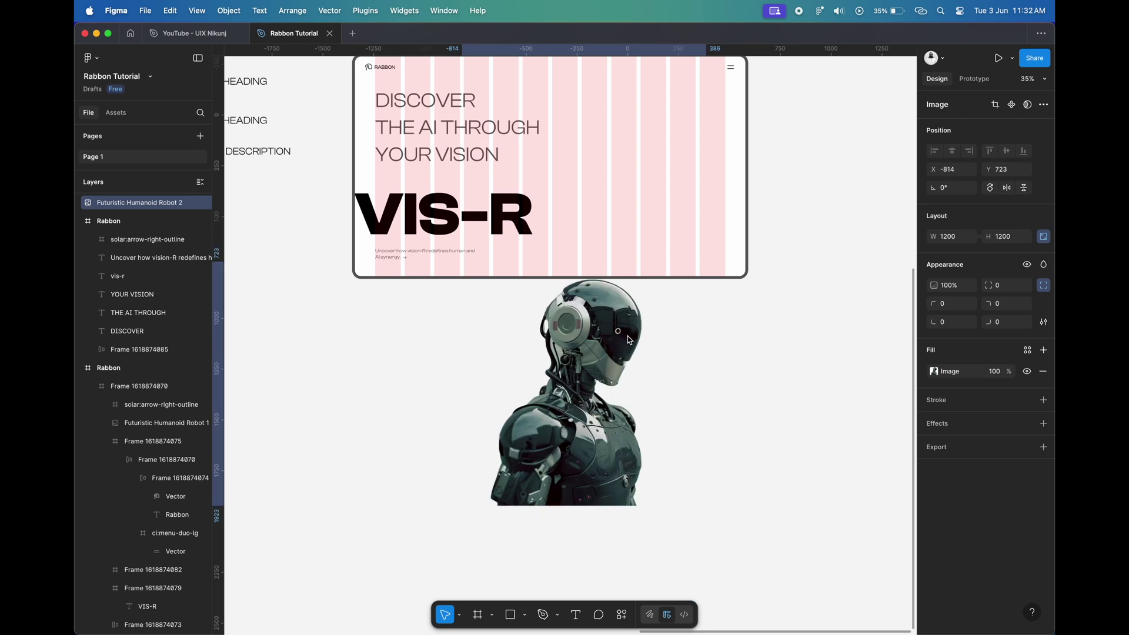
- Move the cut-out robot into the Rabbon frame and position it at X 485, Y 111
{"action": "left_click_drag", "start_coordinate": [627, 417], "coordinate": [627, 118]}
{"action": "scroll", "coordinate": [621, 413], "scroll_direction": "up", "scroll_amount": 3}
{"action": "left_click_drag", "start_coordinate": [621, 413], "coordinate": [622, 385]}
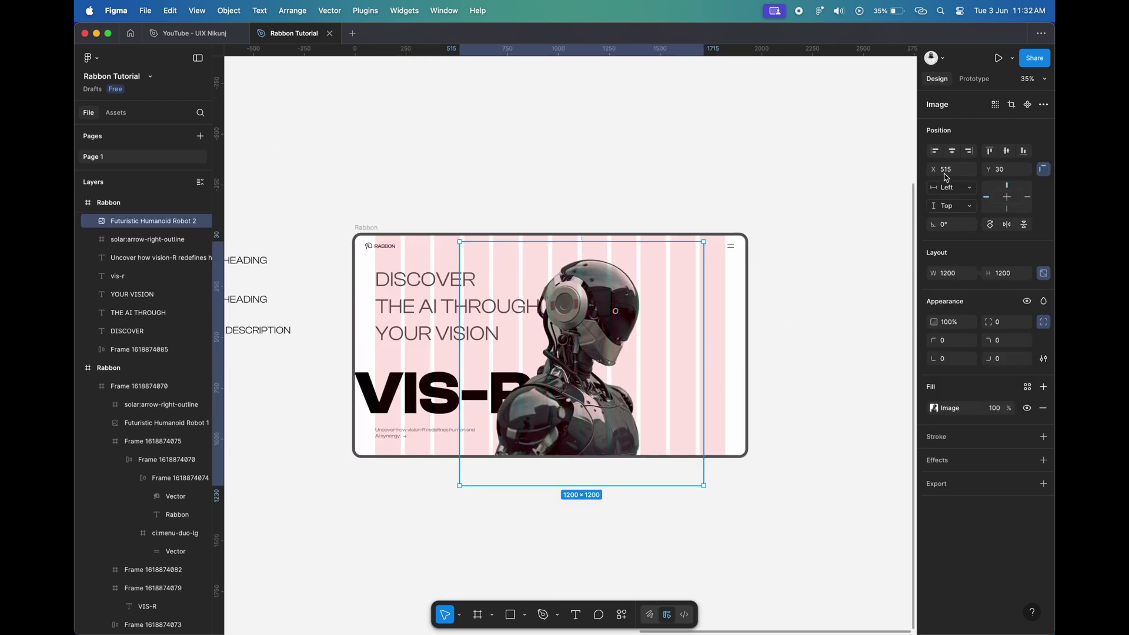
{"action": "type", "text": "485"}
{"action": "key", "text": "Tab"}
{"action": "type", "text": "11"}
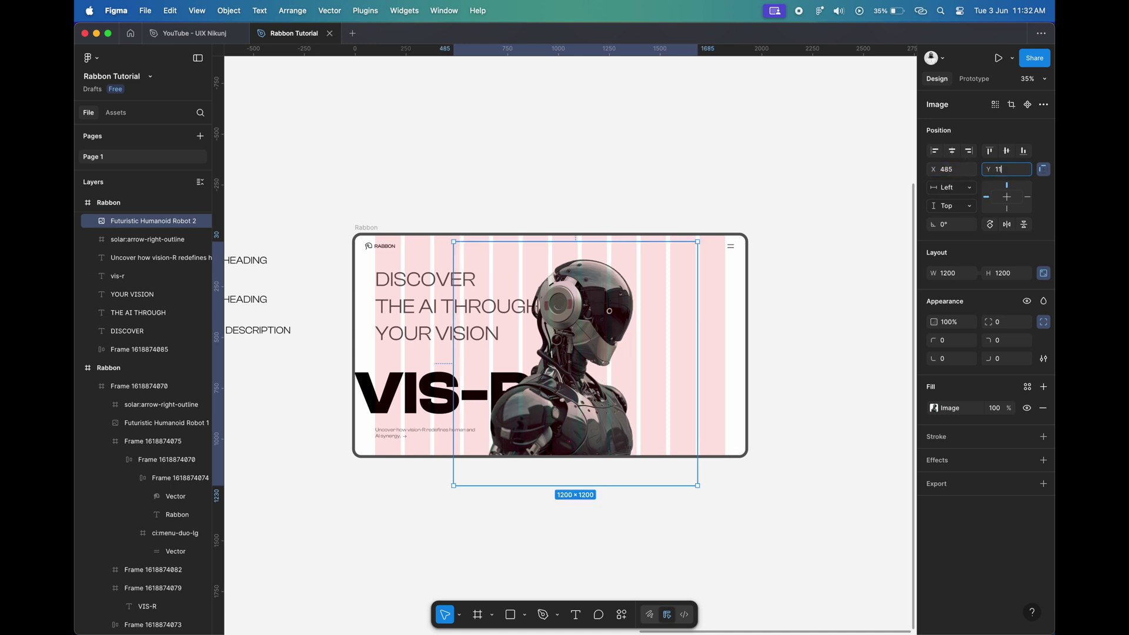
{"action": "key", "text": "Return"}
- Select the robot image layer and start a Vision-R text box at the frame's top right
{"action": "scroll", "coordinate": [643, 368], "scroll_direction": "up", "scroll_amount": 3}
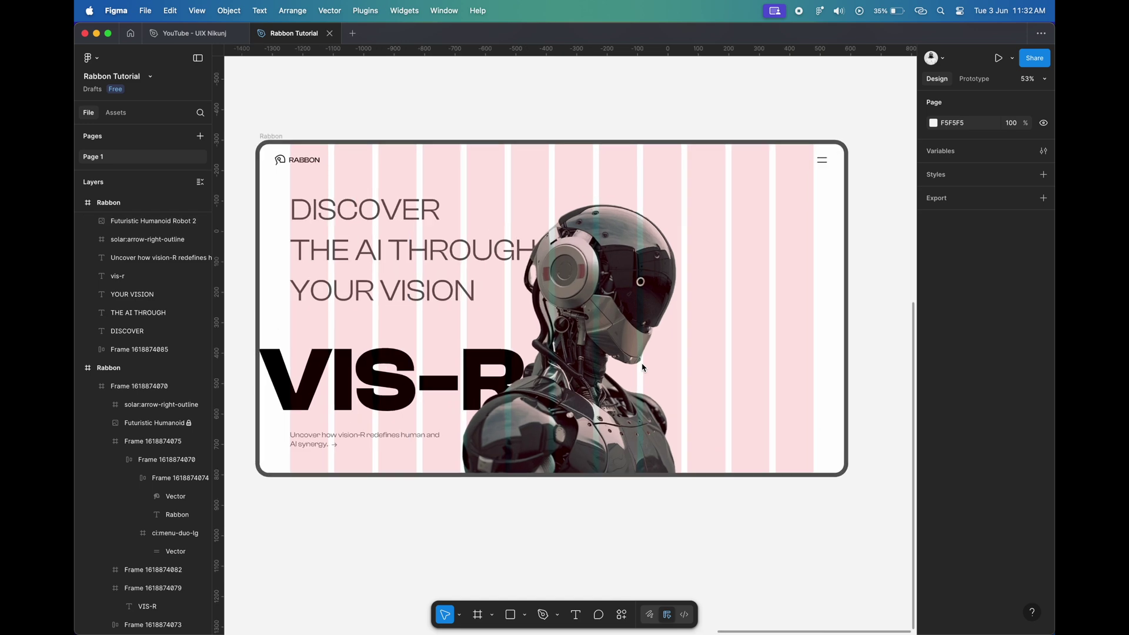
{"action": "left_click", "coordinate": [144, 221]}
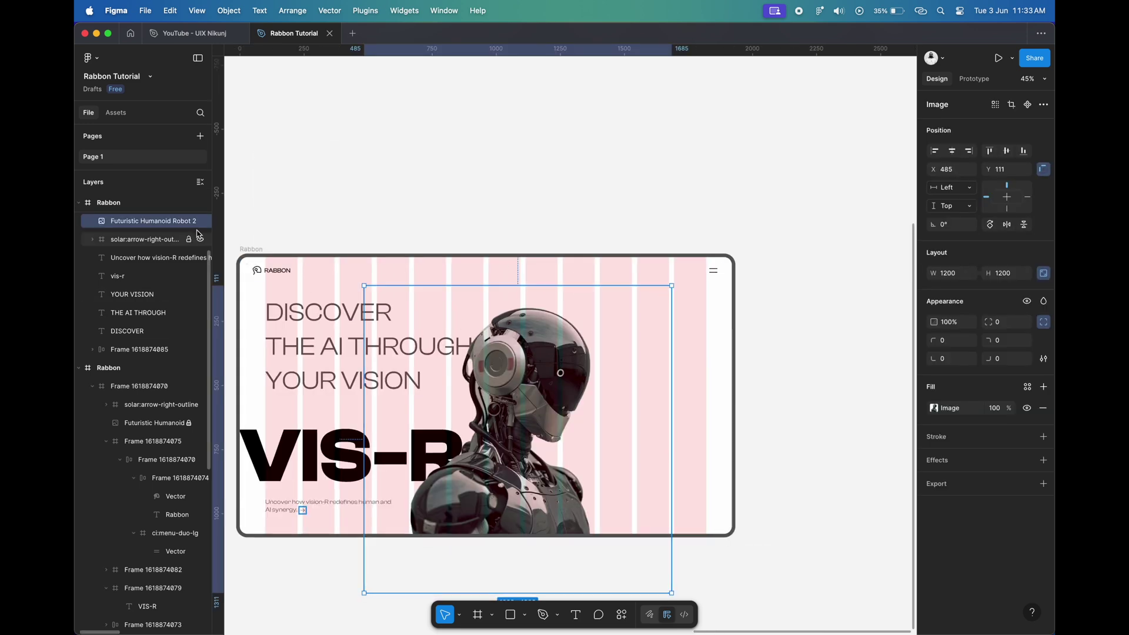
{"action": "scroll", "coordinate": [700, 334], "scroll_direction": "up", "scroll_amount": 5}
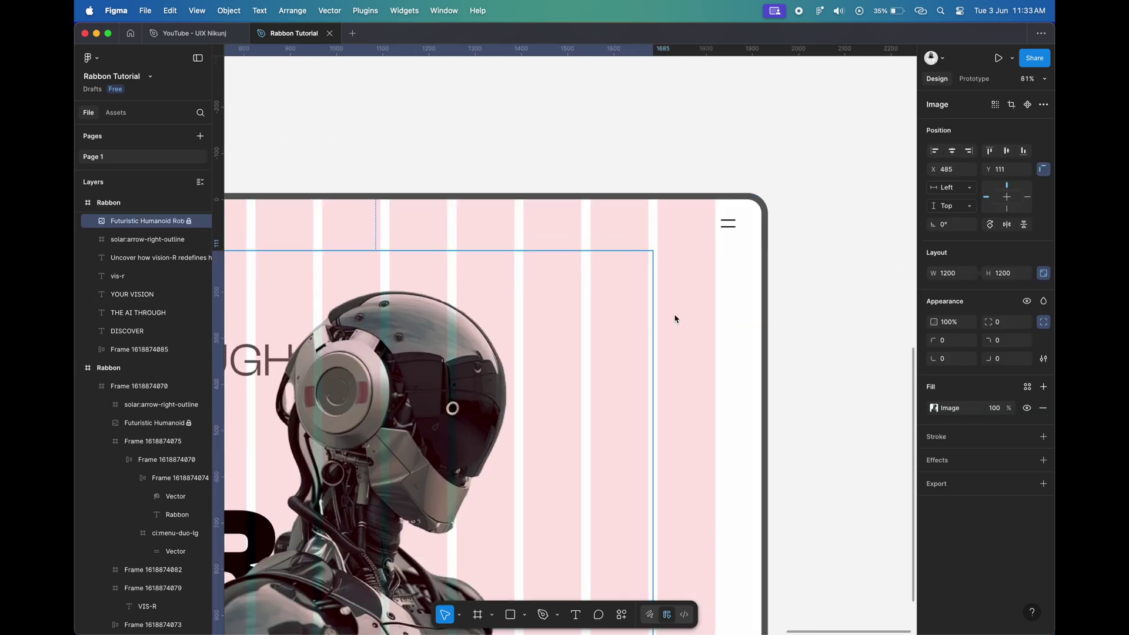
{"action": "left_click", "coordinate": [582, 621]}
{"action": "left_click", "coordinate": [602, 280]}
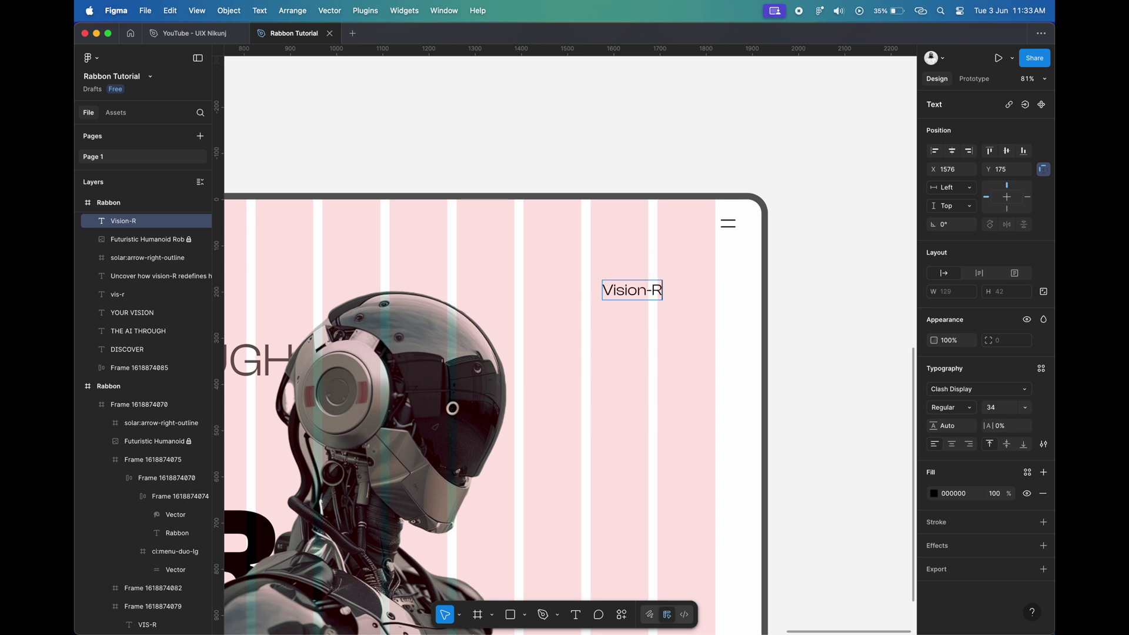
- Finish the Vision-R heading and set its font weight to semibold
{"action": "key", "text": "Escape"}
{"action": "left_click", "coordinate": [939, 409]}
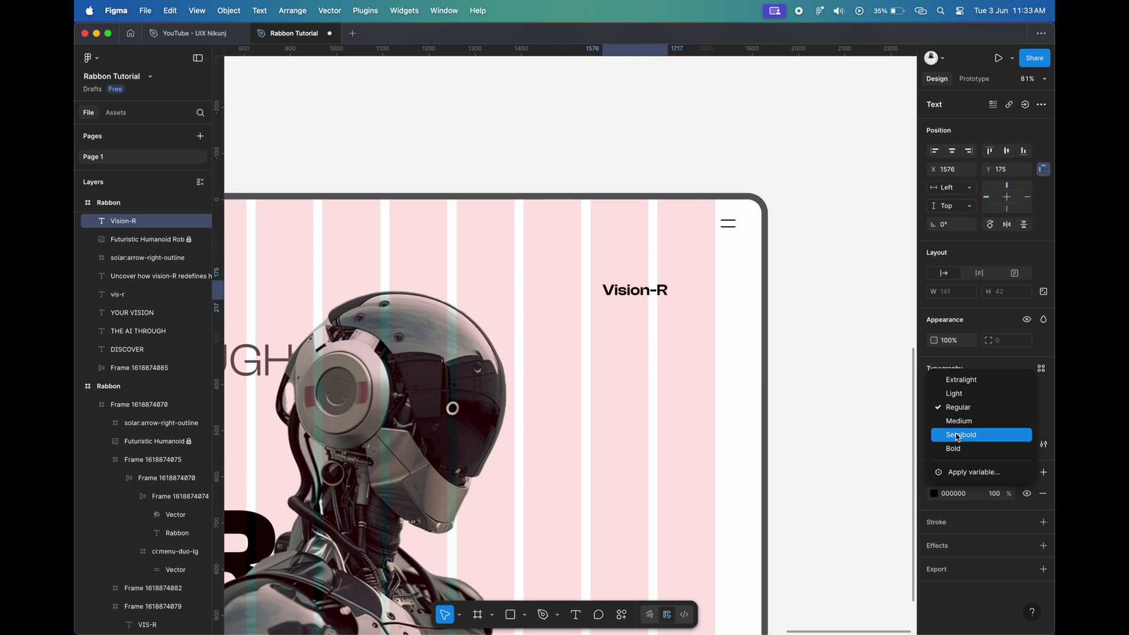
{"action": "left_click", "coordinate": [959, 437]}
{"action": "scroll", "coordinate": [663, 385], "scroll_direction": "up", "scroll_amount": 3}
{"action": "scroll", "coordinate": [695, 351], "scroll_direction": "up", "scroll_amount": 2}
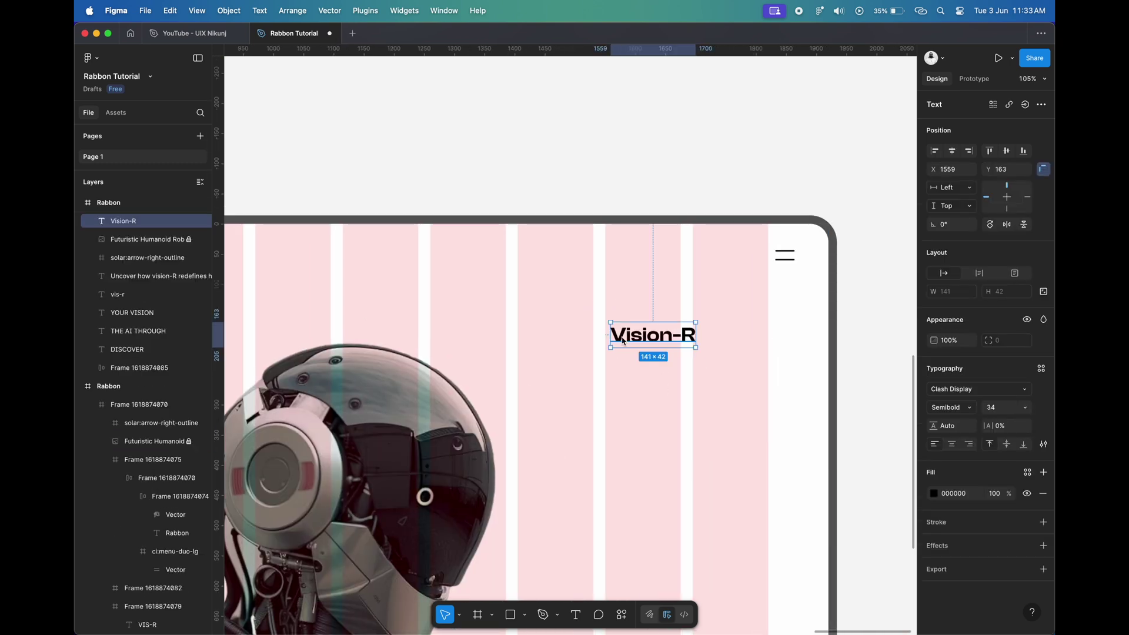
{"action": "scroll", "coordinate": [580, 347], "scroll_direction": "up", "scroll_amount": 2}
{"action": "scroll", "coordinate": [592, 350], "scroll_direction": "up", "scroll_amount": 3}
{"action": "scroll", "coordinate": [593, 347], "scroll_direction": "left", "scroll_amount": 2}
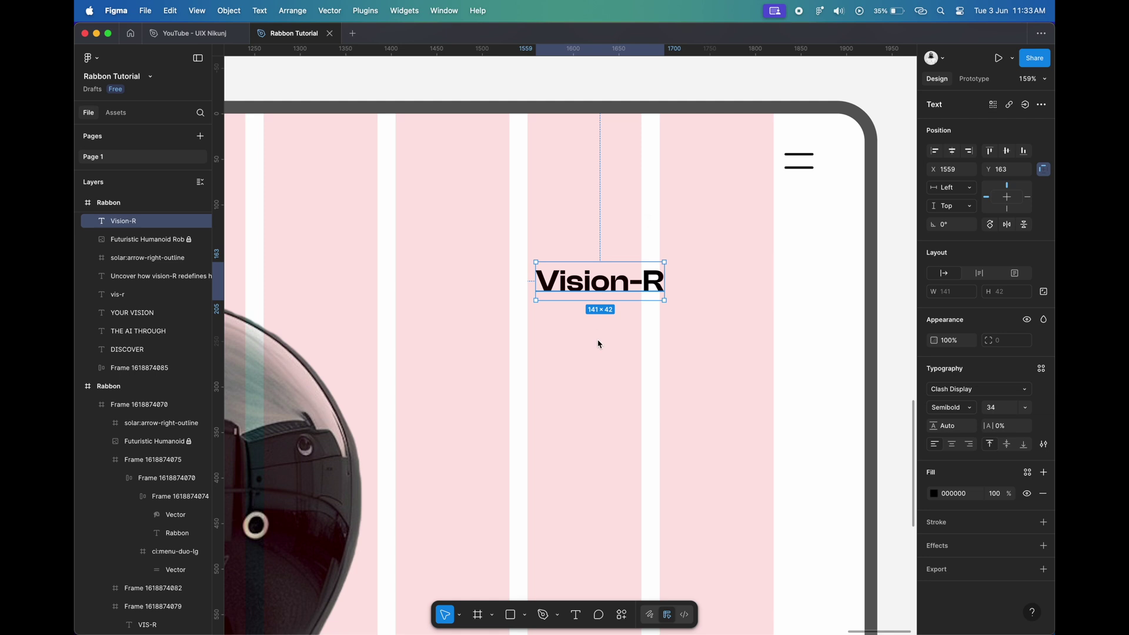
- Duplicate Vision-R below as 'Specifications' in Regular weight
{"action": "left_click_drag", "start_coordinate": [599, 288], "coordinate": [600, 346]}
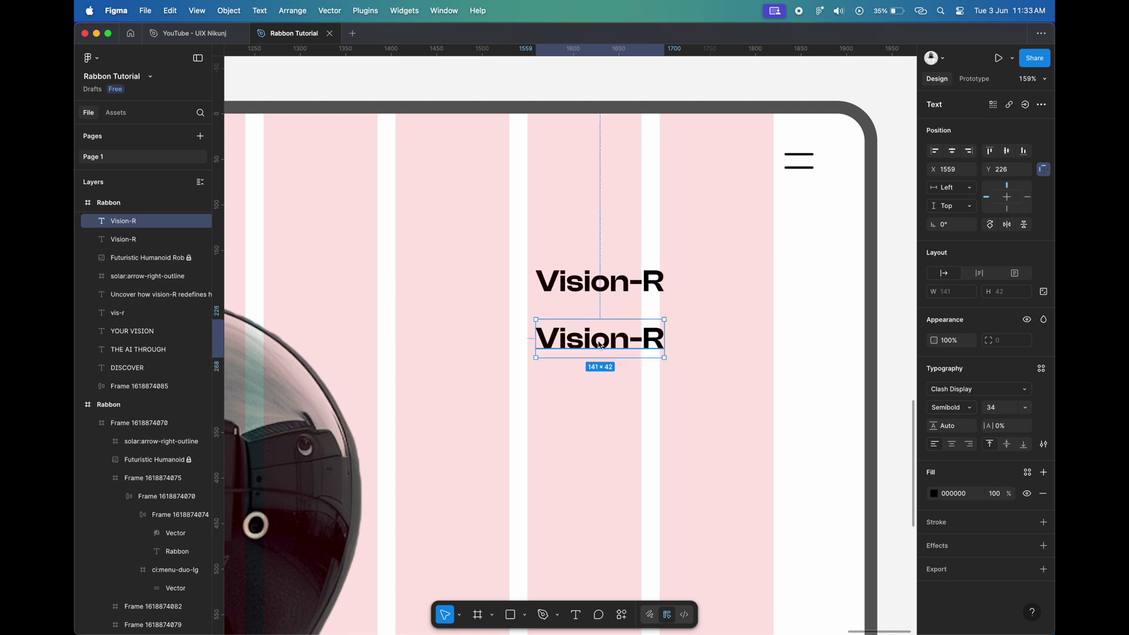
{"action": "double_click", "coordinate": [599, 346]}
{"action": "type", "text": "Specif"}
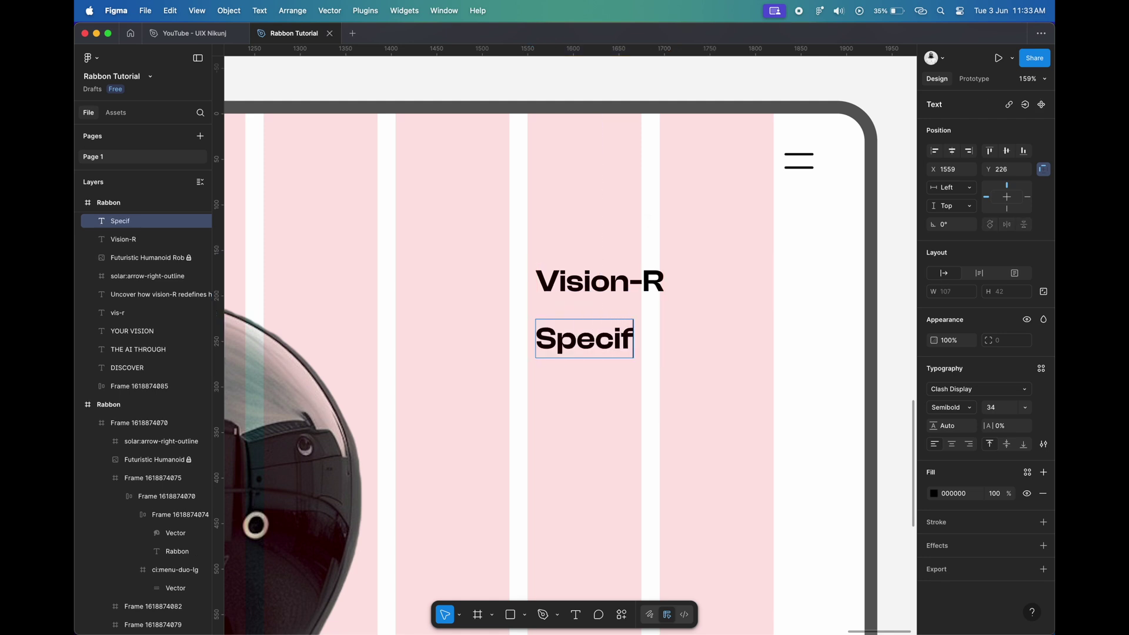
{"action": "type", "text": "ications"}
{"action": "key", "text": "Escape"}
{"action": "left_click", "coordinate": [950, 408]}
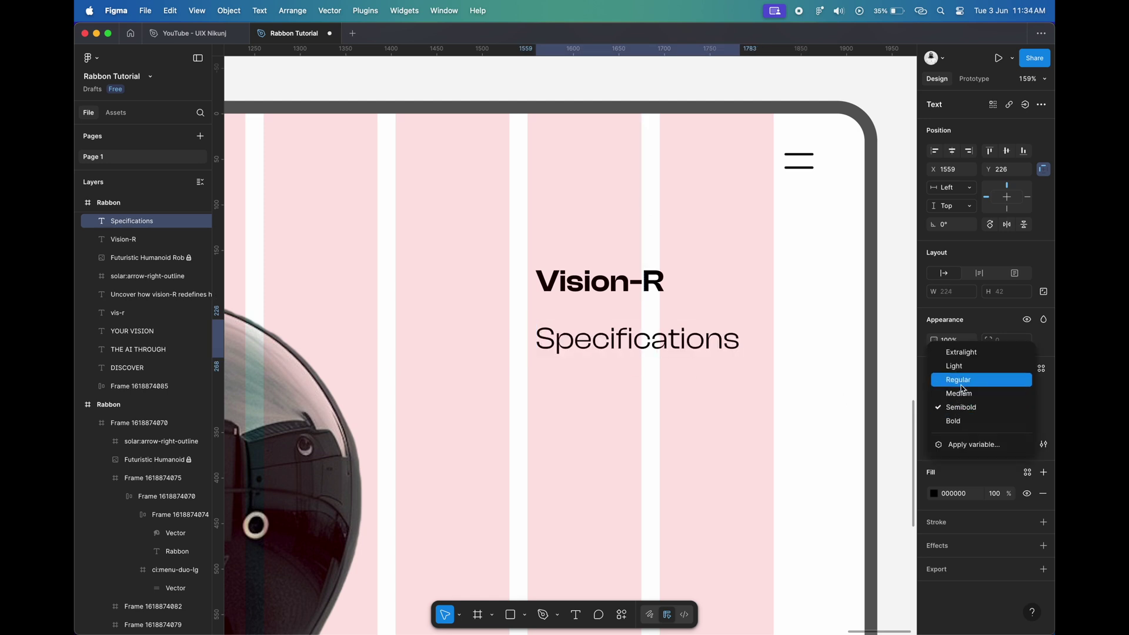
{"action": "left_click", "coordinate": [962, 380]}
- Add copies reading 'Features' and 'Integrated' stacked below Specifications
{"action": "left_click_drag", "start_coordinate": [627, 343], "coordinate": [627, 402]}
{"action": "double_click", "coordinate": [627, 402]}
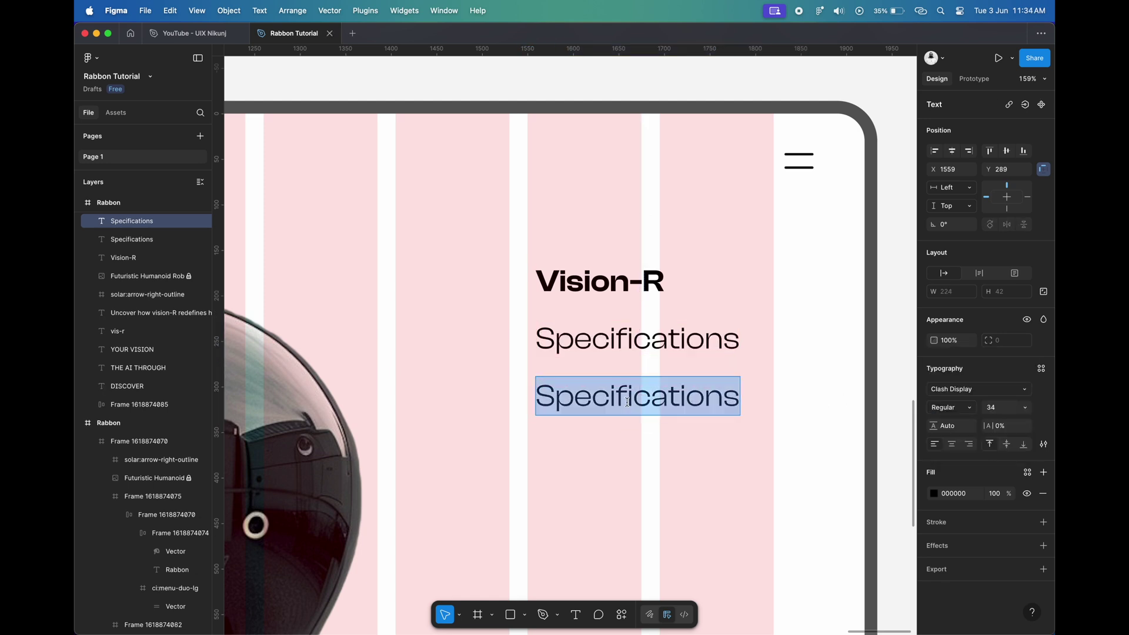
{"action": "type", "text": "Features"}
{"action": "key", "text": "Escape"}
{"action": "left_click_drag", "start_coordinate": [622, 399], "coordinate": [619, 455]}
{"action": "double_click", "coordinate": [619, 455]}
{"action": "type", "text": "Integrated"}
{"action": "key", "text": "Escape"}
- Add one more copy below, retyped as 'About us'
{"action": "left_click_drag", "start_coordinate": [619, 455], "coordinate": [618, 506]}
{"action": "scroll", "coordinate": [619, 501], "scroll_direction": "down", "scroll_amount": 3}
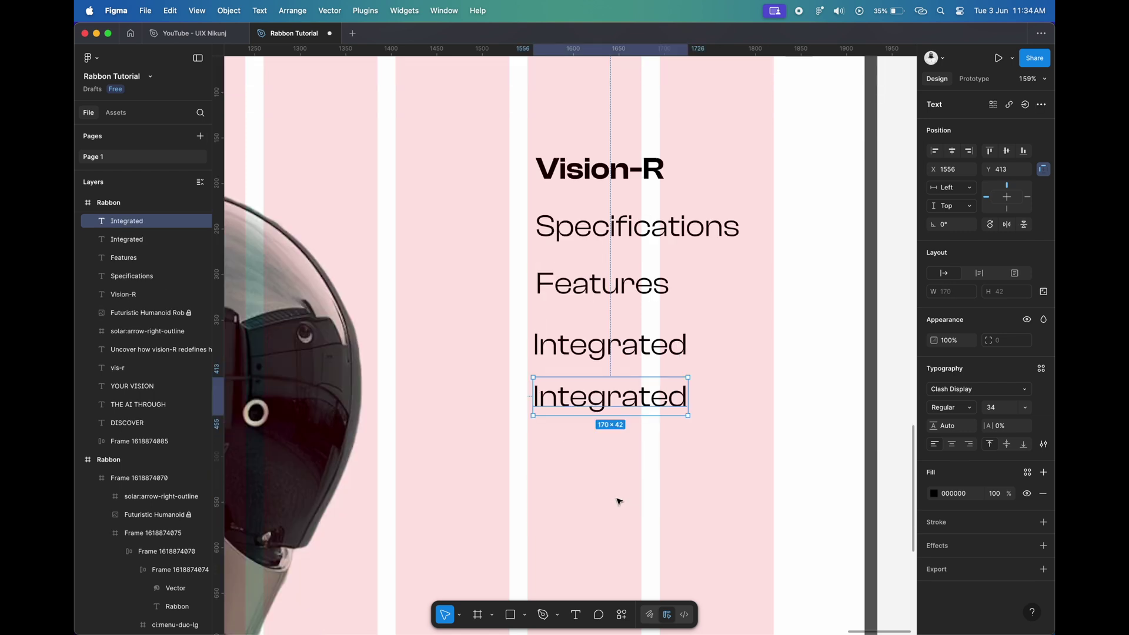
{"action": "scroll", "coordinate": [619, 501], "scroll_direction": "up", "scroll_amount": 2}
{"action": "double_click", "coordinate": [633, 388]}
{"action": "type", "text": "About us"}
{"action": "key", "text": "Escape"}
- Select the four menu items and sample grey 808080 as their fill
{"action": "scroll", "coordinate": [627, 327], "scroll_direction": "down", "scroll_amount": 2}
{"action": "left_click", "coordinate": [623, 318], "text": "shift"}
{"action": "left_click", "coordinate": [629, 275], "text": "shift"}
{"action": "left_click", "coordinate": [651, 211], "text": "shift"}
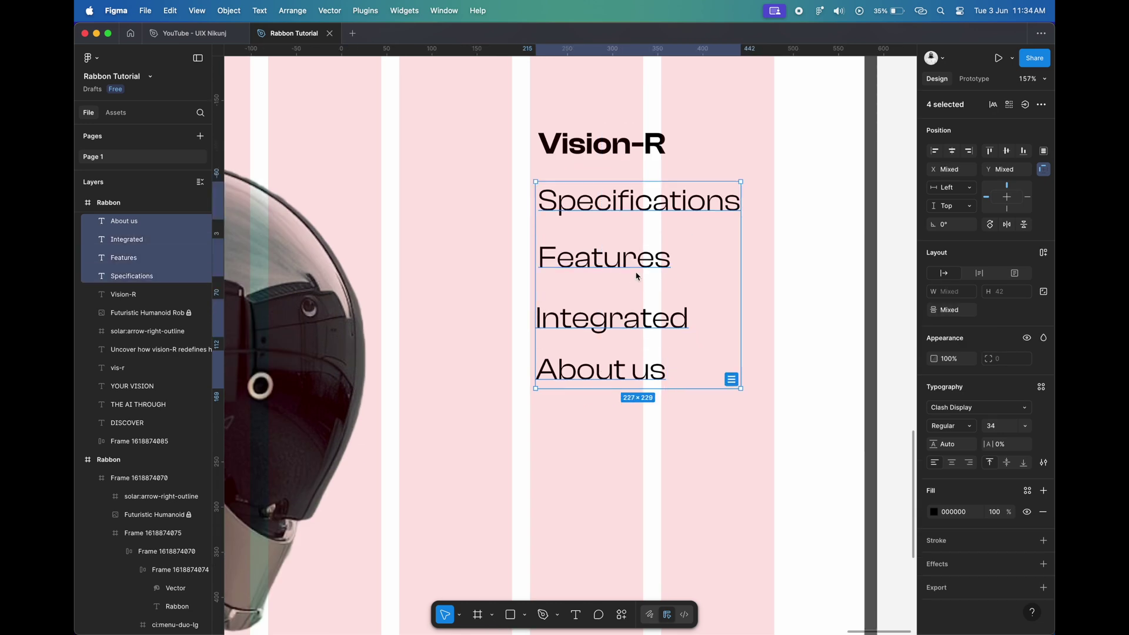
{"action": "scroll", "coordinate": [652, 221], "scroll_direction": "down", "scroll_amount": 5, "text": "ctrl"}
{"action": "left_click", "coordinate": [933, 512]}
{"action": "left_click", "coordinate": [795, 535]}
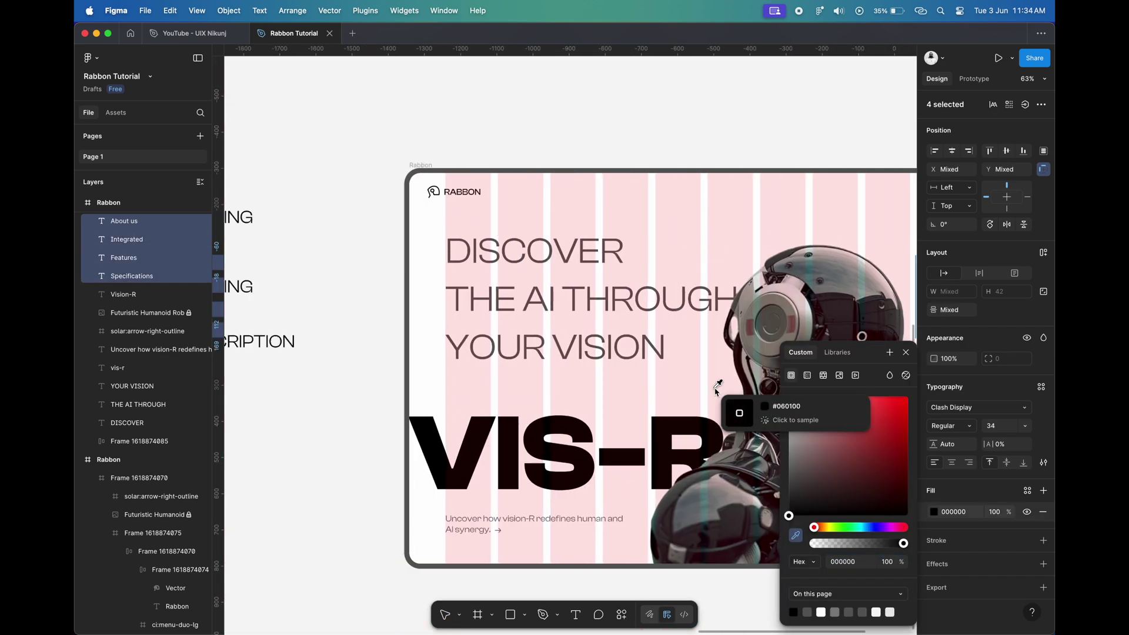
{"action": "scroll", "coordinate": [529, 294], "scroll_direction": "left", "scroll_amount": 5}
{"action": "left_click", "coordinate": [383, 351]}
{"action": "scroll", "coordinate": [529, 323], "scroll_direction": "right", "scroll_amount": 5}
{"action": "key", "text": "Escape"}
{"action": "key", "text": "Escape"}
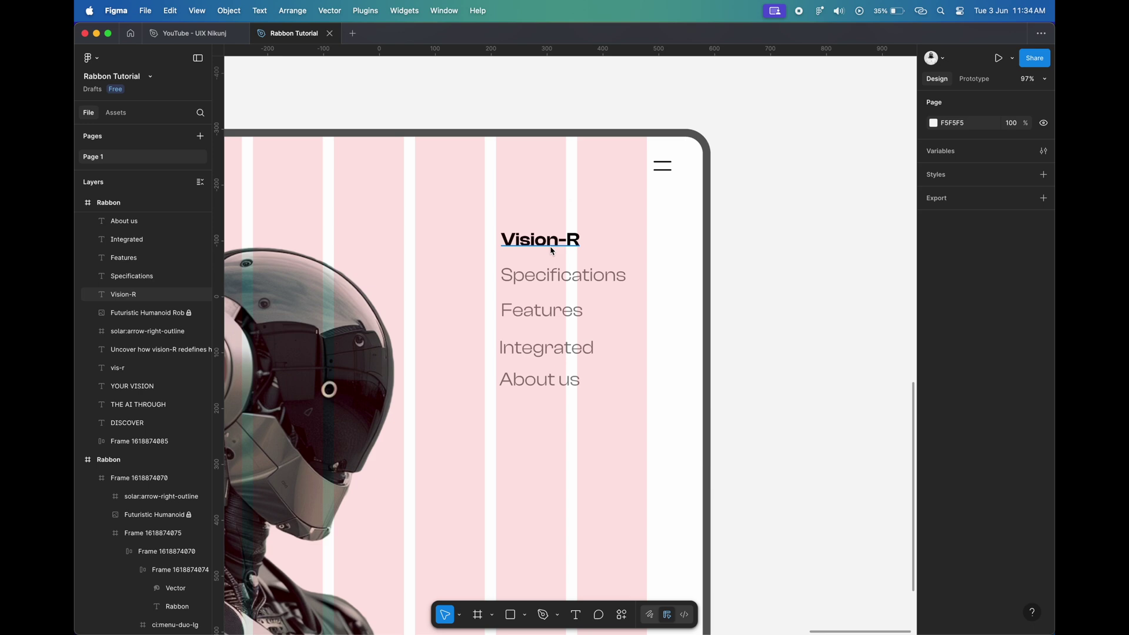
- Wrap Vision-R and the menu items in an auto-layout column with 18 px gap
{"action": "left_click_drag", "start_coordinate": [588, 229], "coordinate": [565, 388]}
{"action": "key", "text": "shift+a"}
{"action": "scroll", "coordinate": [609, 336], "scroll_direction": "down", "scroll_amount": 3}
{"action": "scroll", "coordinate": [609, 337], "scroll_direction": "up", "scroll_amount": 3, "text": "ctrl"}
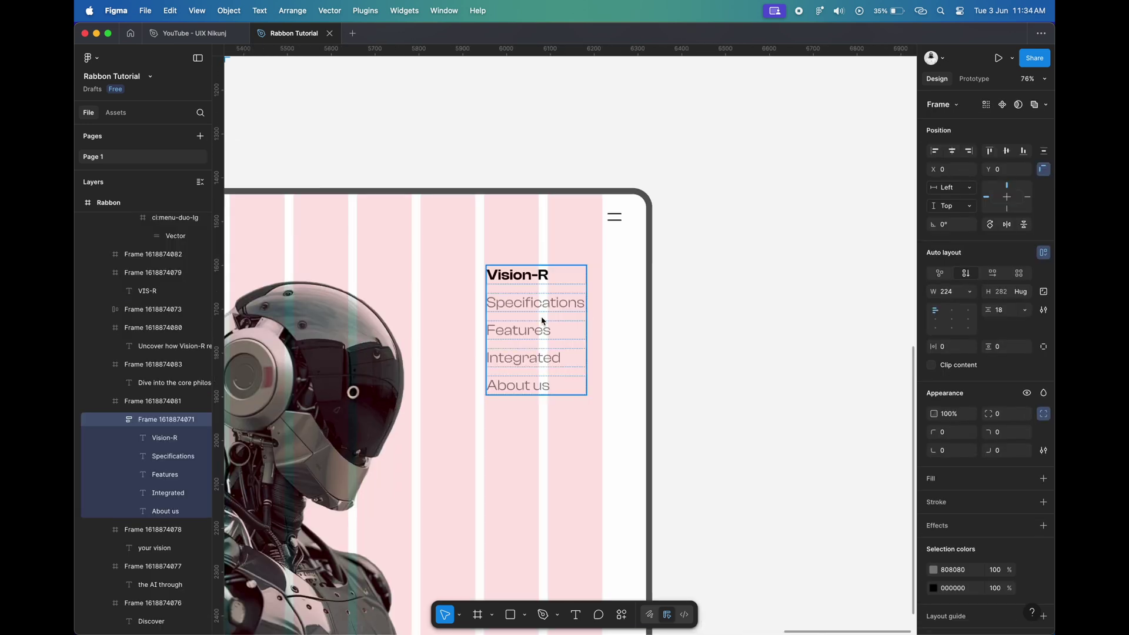
{"action": "scroll", "coordinate": [559, 318], "scroll_direction": "up", "scroll_amount": 2, "text": "ctrl"}
{"action": "left_click", "coordinate": [1004, 315]}
{"action": "type", "text": "8"}
{"action": "key", "text": "Return"}
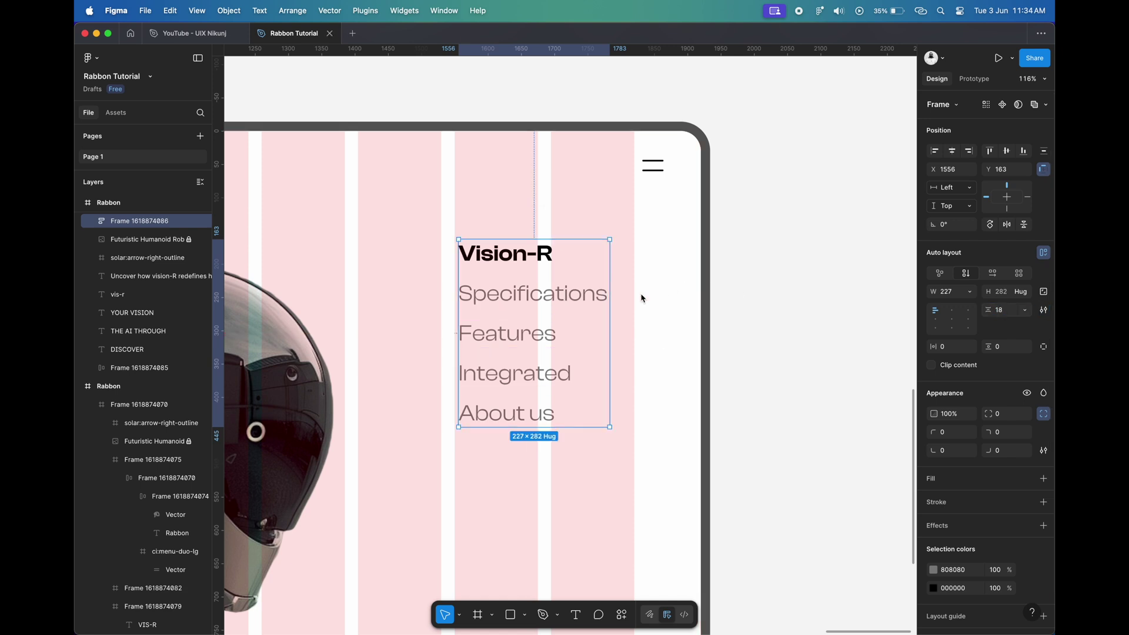
- Nudge the menu column left and up into place near the hero's top right
{"action": "key", "text": "shift+Left"}
{"action": "key", "text": "shift+Left"}
{"action": "key", "text": "shift+Left"}
{"action": "key", "text": "shift+Left"}
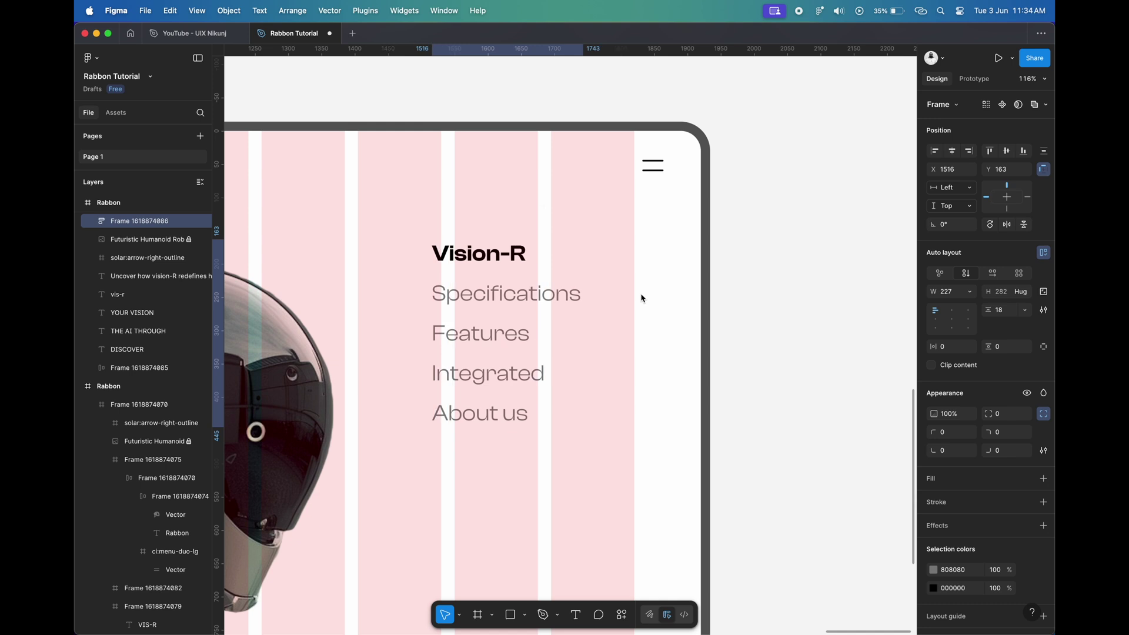
{"action": "key", "text": "Right"}
{"action": "key", "text": "Right"}
{"action": "key", "text": "Right"}
{"action": "key", "text": "Right"}
{"action": "key", "text": "Right"}
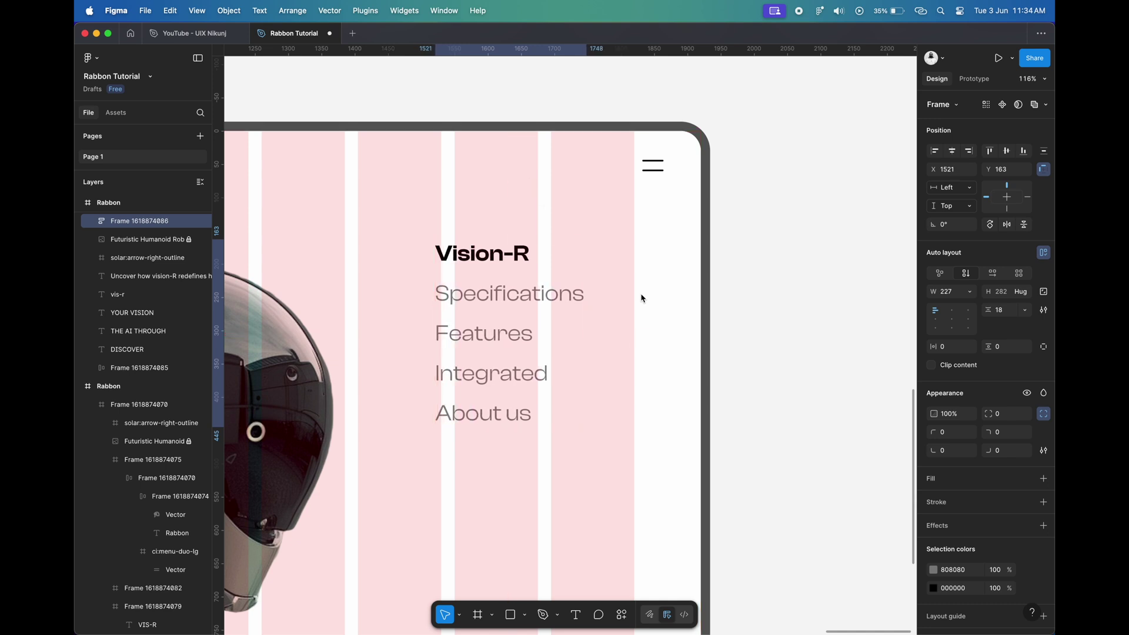
{"action": "key", "text": "shift+Up"}
{"action": "key", "text": "shift+Up"}
{"action": "key", "text": "Up"}
{"action": "scroll", "coordinate": [641, 298], "scroll_direction": "down", "scroll_amount": 5}
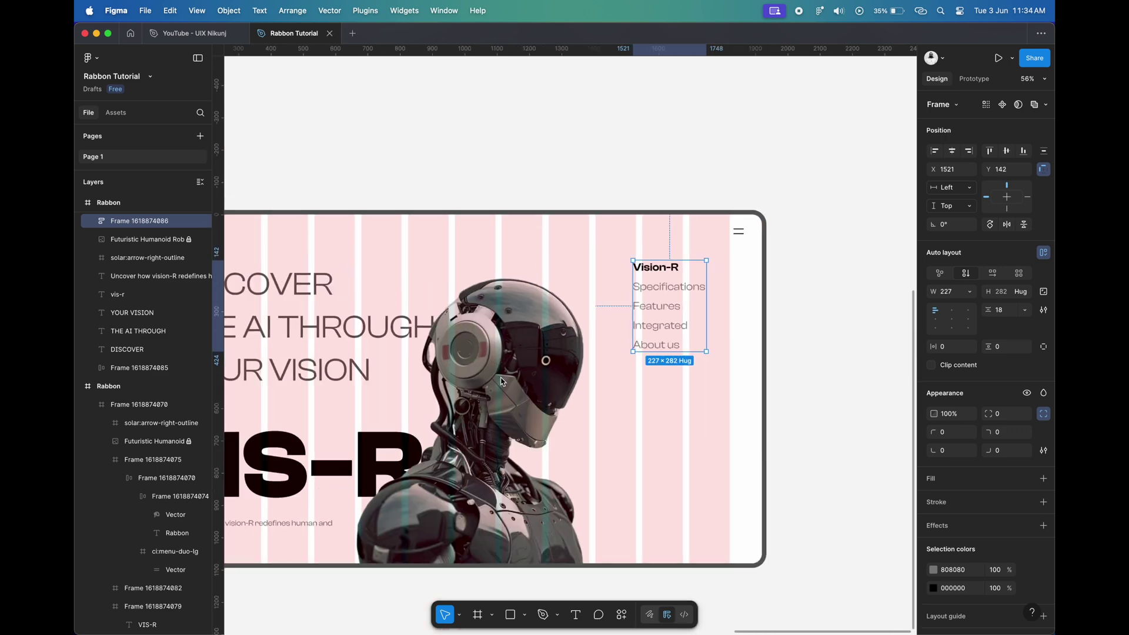
{"action": "scroll", "coordinate": [537, 357], "scroll_direction": "left", "scroll_amount": 3}
{"action": "left_click", "coordinate": [577, 371]}
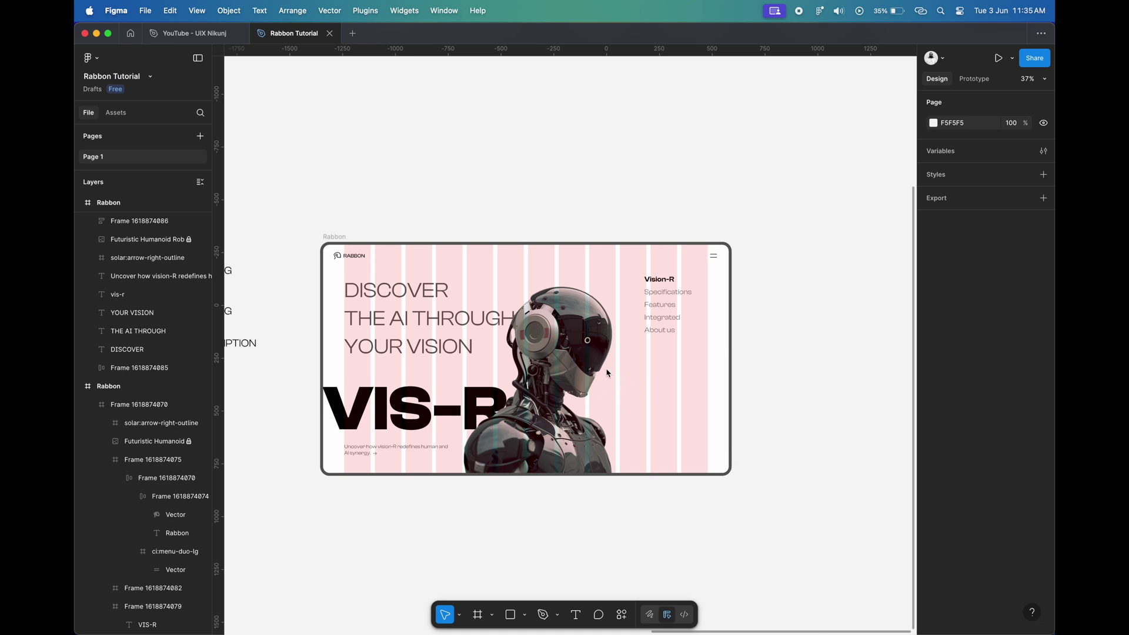
{"action": "left_click", "coordinate": [378, 452]}
- Copy the description paragraph above the original and retype it as 'Get Started'
{"action": "mouse_move", "coordinate": [378, 451]}
{"action": "left_mouse_down"}
{"action": "mouse_move", "coordinate": [669, 362]}
{"action": "mouse_move", "coordinate": [650, 367]}
{"action": "left_mouse_up"}
{"action": "scroll", "coordinate": [656, 371], "scroll_direction": "up", "scroll_amount": 5}
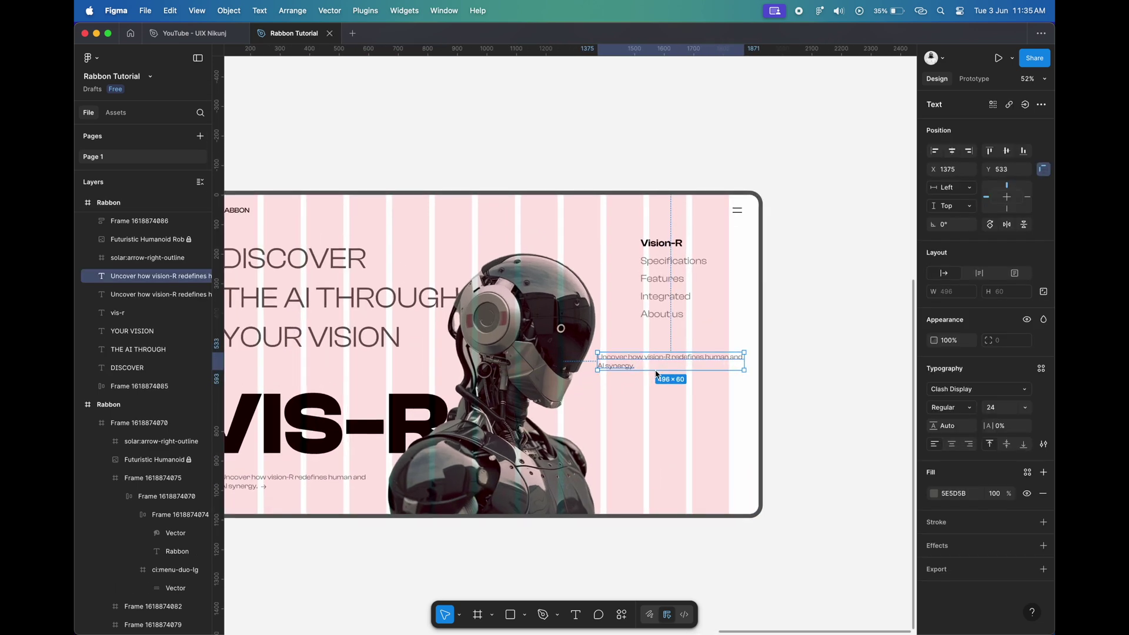
{"action": "scroll", "coordinate": [656, 370], "scroll_direction": "up", "scroll_amount": 4}
{"action": "left_click_drag", "start_coordinate": [656, 370], "coordinate": [648, 335]}
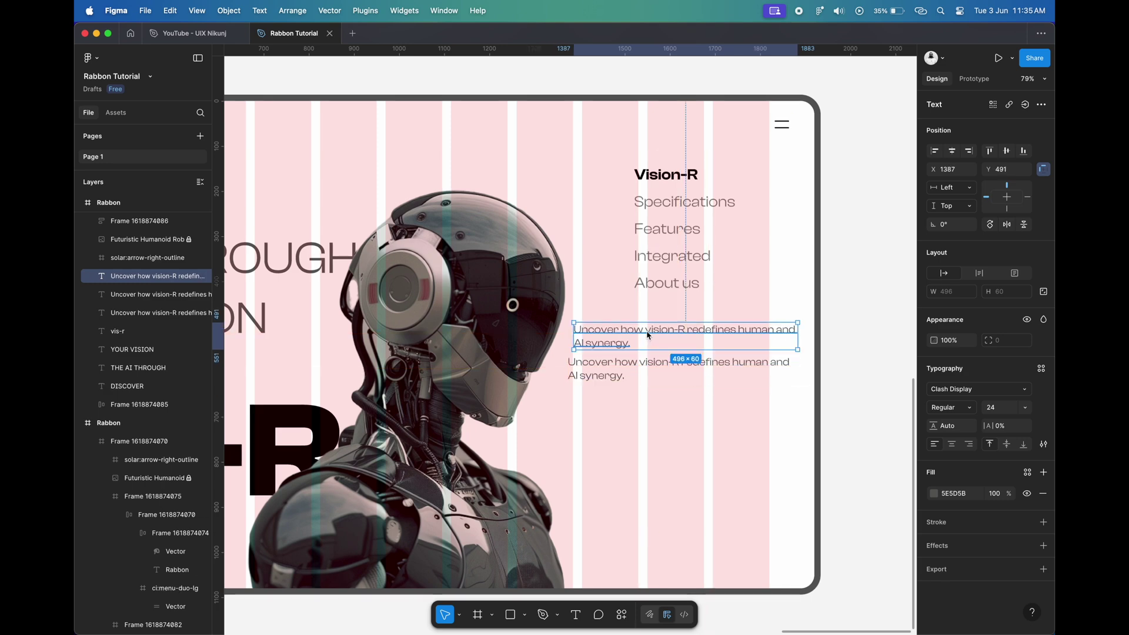
{"action": "double_click", "coordinate": [648, 336]}
{"action": "type", "text": "Get Started"}
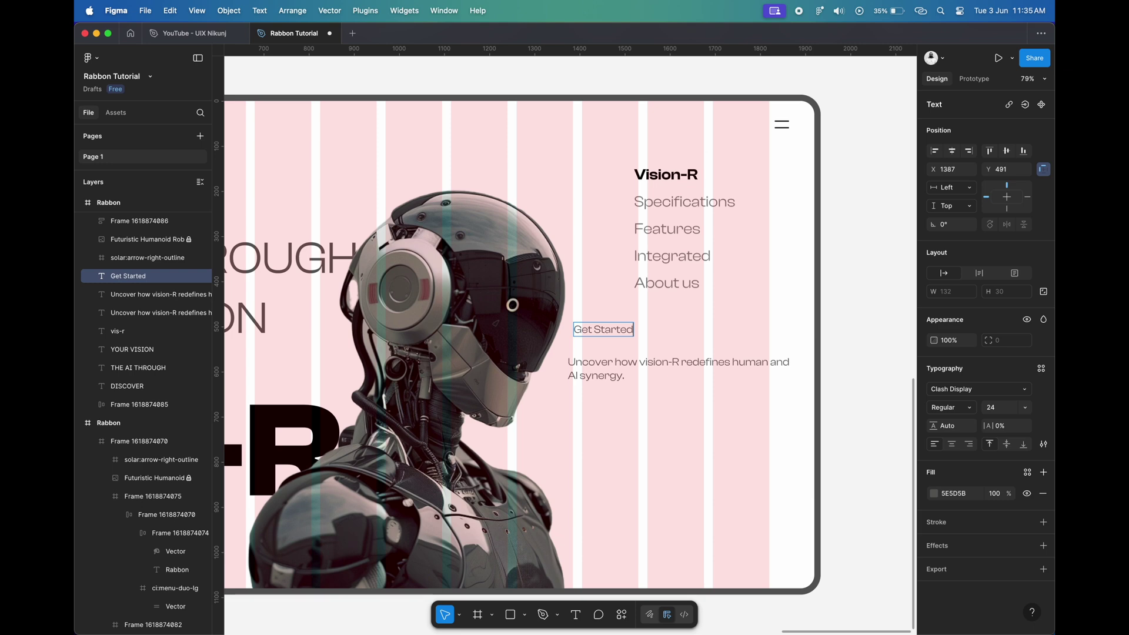
{"action": "key", "text": "Escape"}
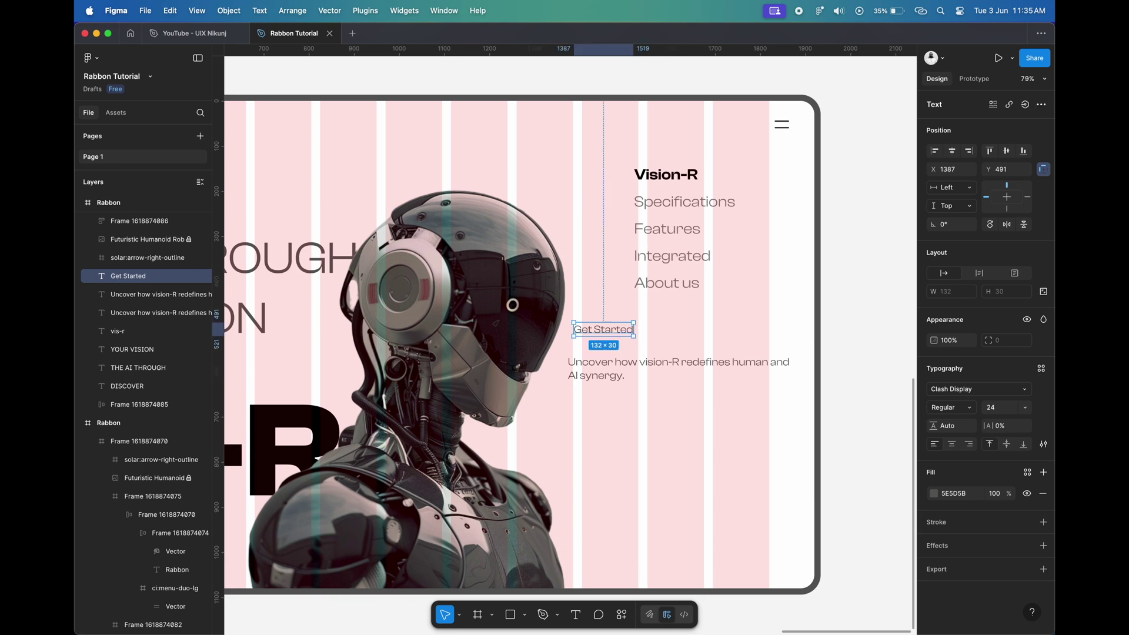
- Line Get Started up under the menu items and wrap it in auto-layout
{"action": "scroll", "coordinate": [623, 353], "scroll_direction": "up", "scroll_amount": 5}
{"action": "left_click_drag", "start_coordinate": [597, 307], "coordinate": [487, 452]}
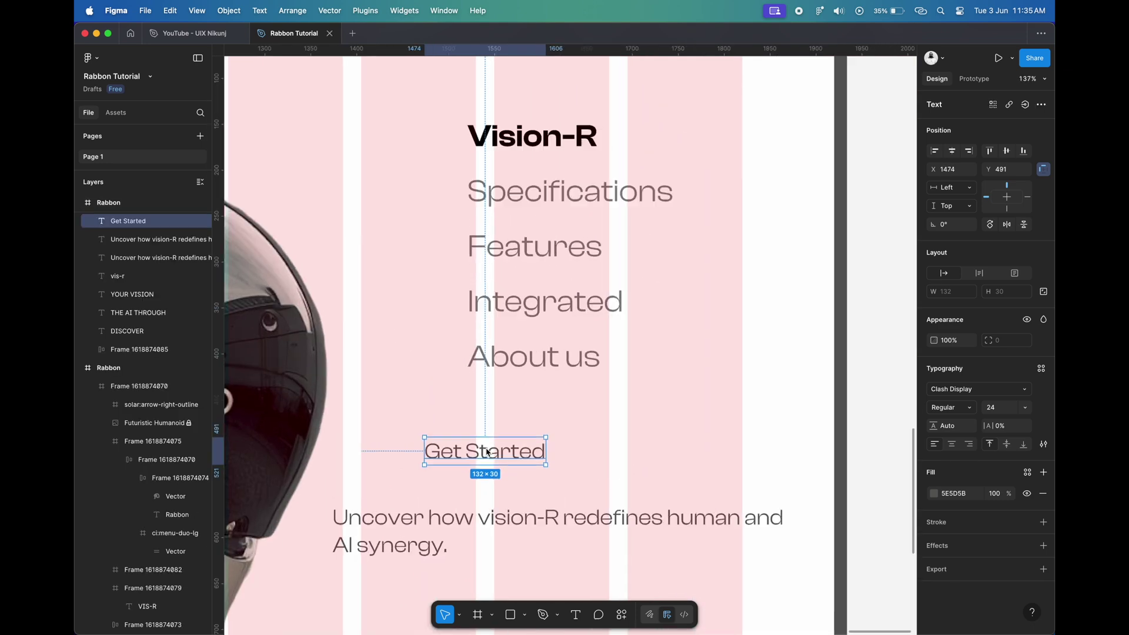
{"action": "scroll", "coordinate": [487, 452], "scroll_direction": "up", "scroll_amount": 5}
{"action": "key", "text": "shift+a"}
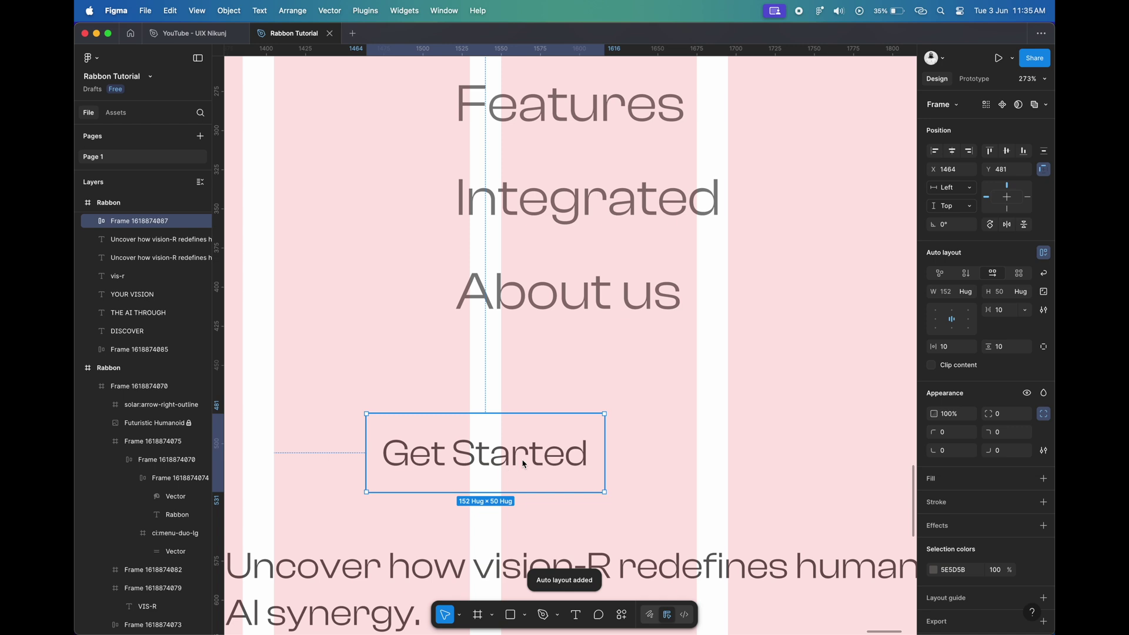
- Give the Get Started frame horizontal padding 20, a black stroke and corner radius 100
{"action": "type", "text": "0"}
{"action": "key", "text": "Tab"}
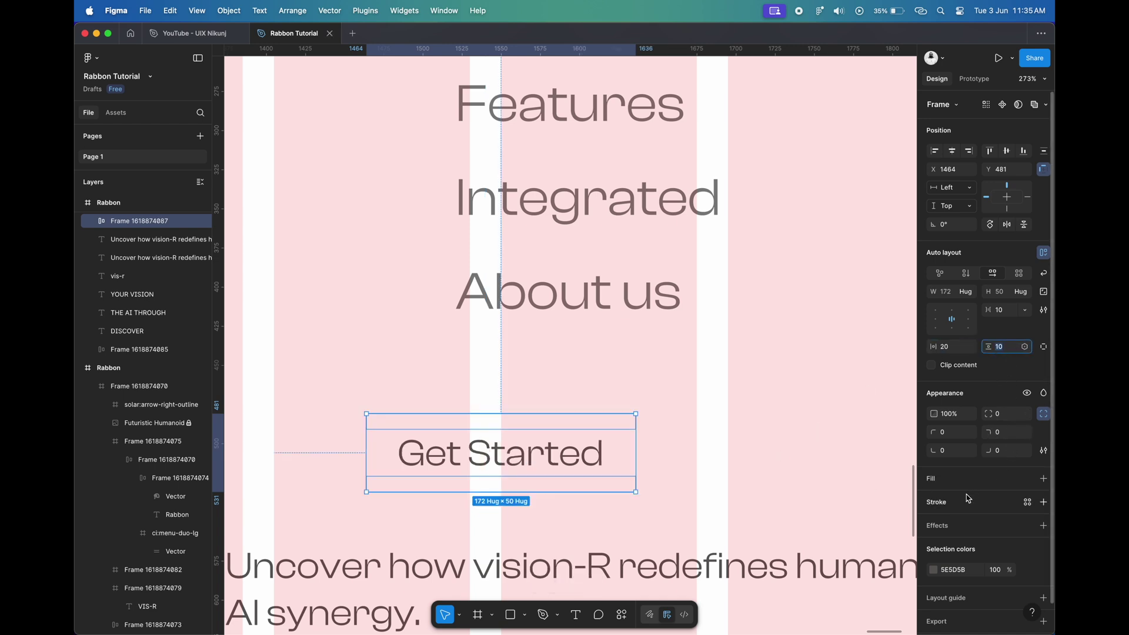
{"action": "left_click", "coordinate": [966, 501]}
{"action": "left_click", "coordinate": [1007, 417]}
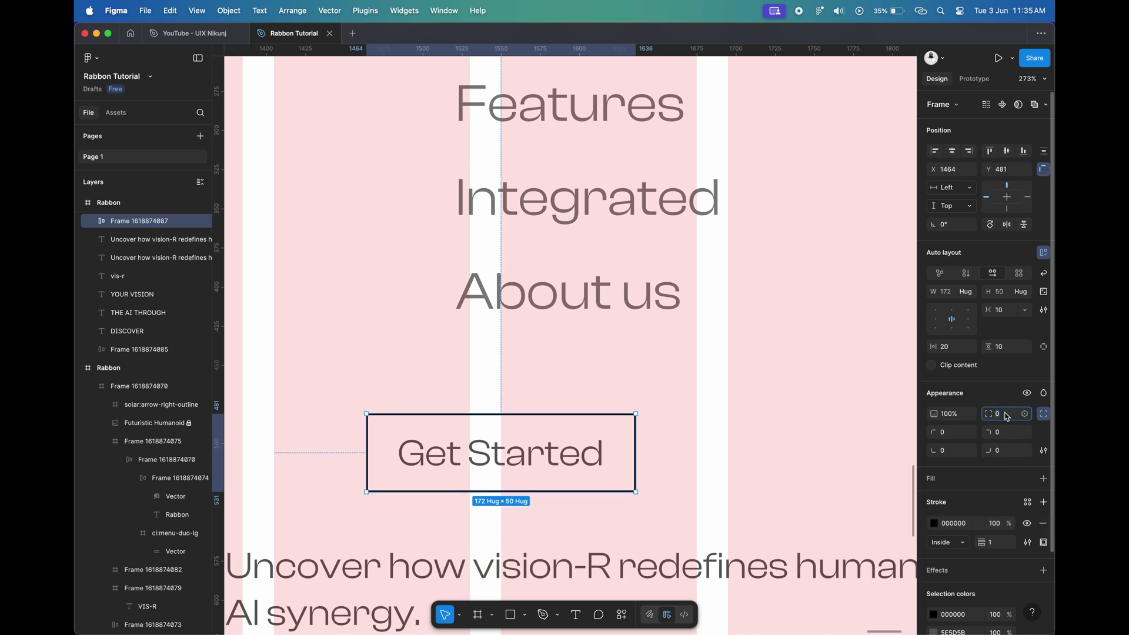
{"action": "type", "text": "100"}
{"action": "key", "text": "Return"}
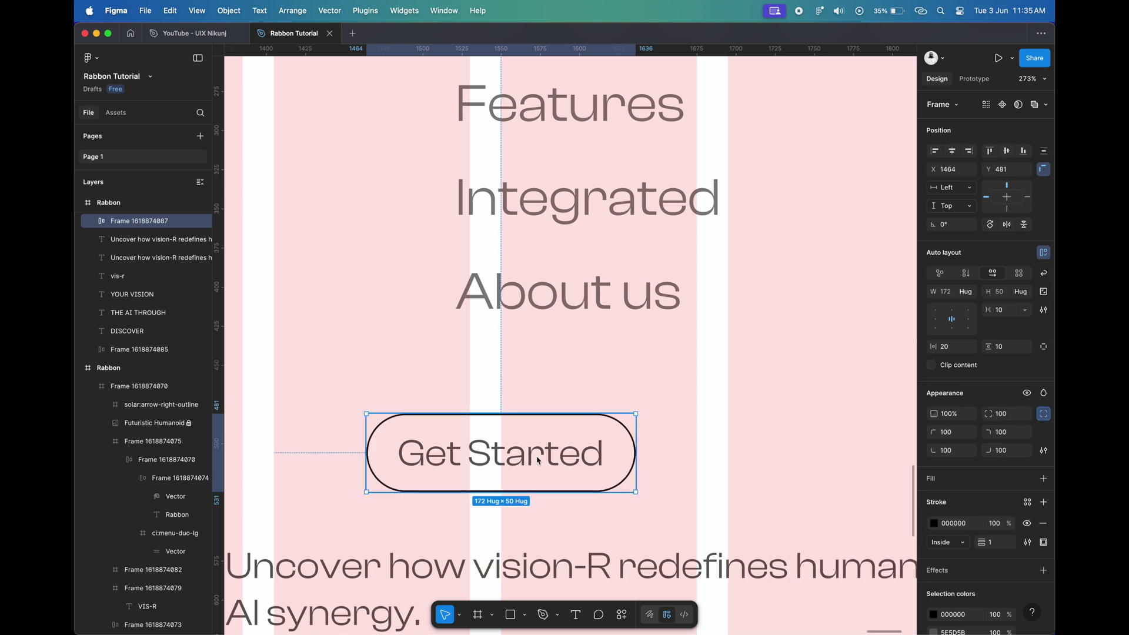
- Align the pill button's left edge under the menu items
{"action": "left_click_drag", "start_coordinate": [537, 459], "coordinate": [669, 459]}
{"action": "scroll", "coordinate": [668, 459], "scroll_direction": "down", "scroll_amount": 5}
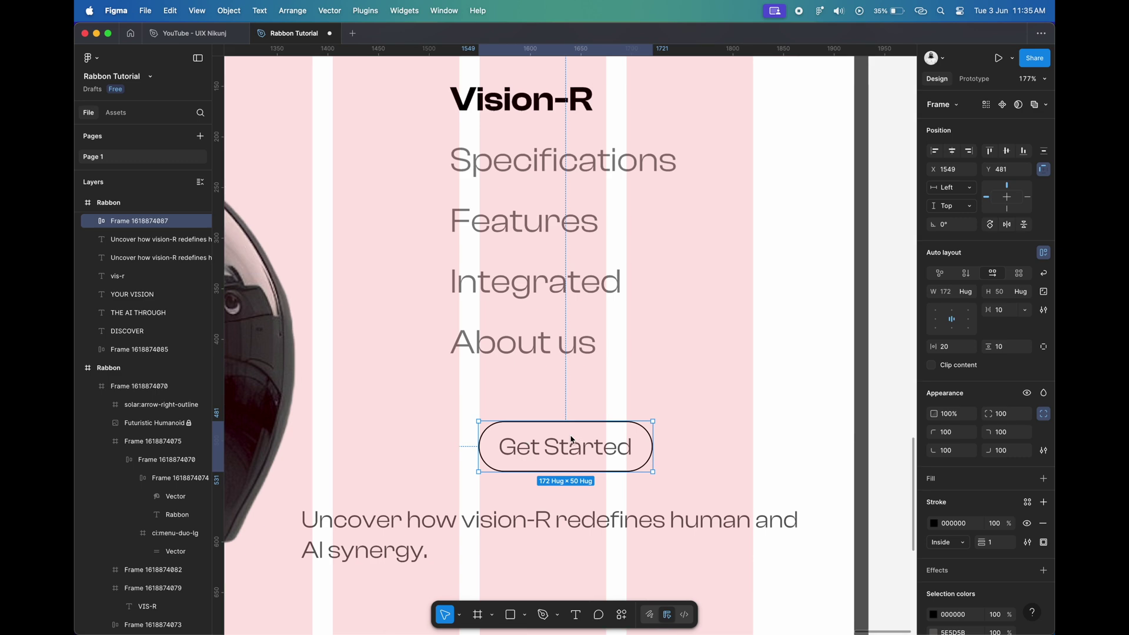
{"action": "double_click", "coordinate": [579, 446]}
{"action": "left_click", "coordinate": [604, 509]}
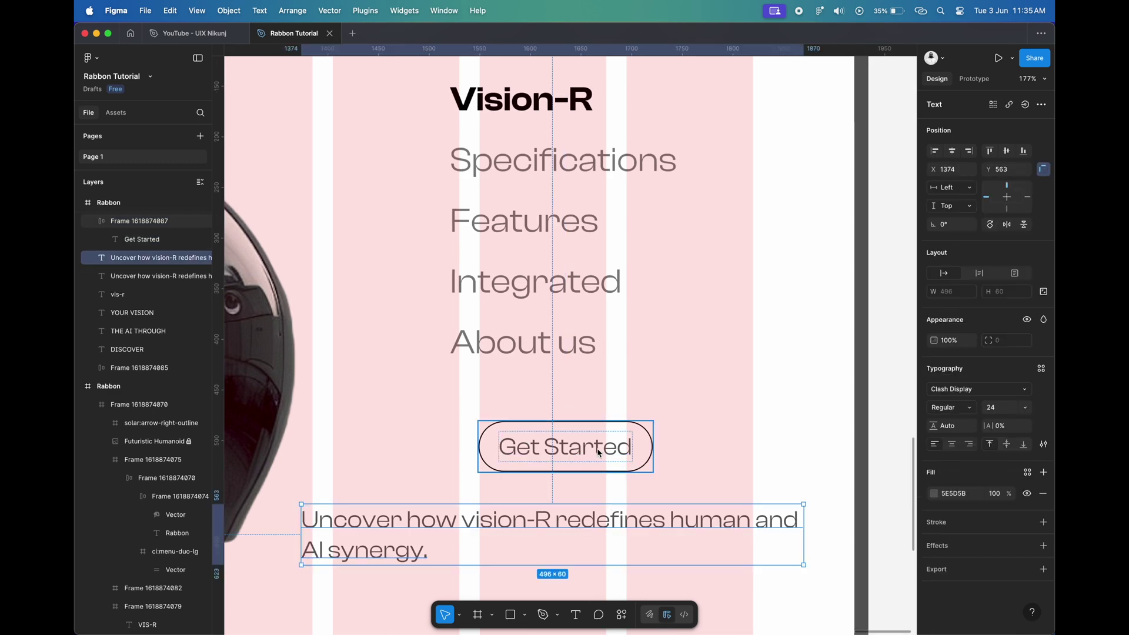
{"action": "left_click", "coordinate": [609, 424]}
{"action": "scroll", "coordinate": [608, 423], "scroll_direction": "down", "scroll_amount": 5}
{"action": "left_click_drag", "start_coordinate": [598, 400], "coordinate": [579, 400]}
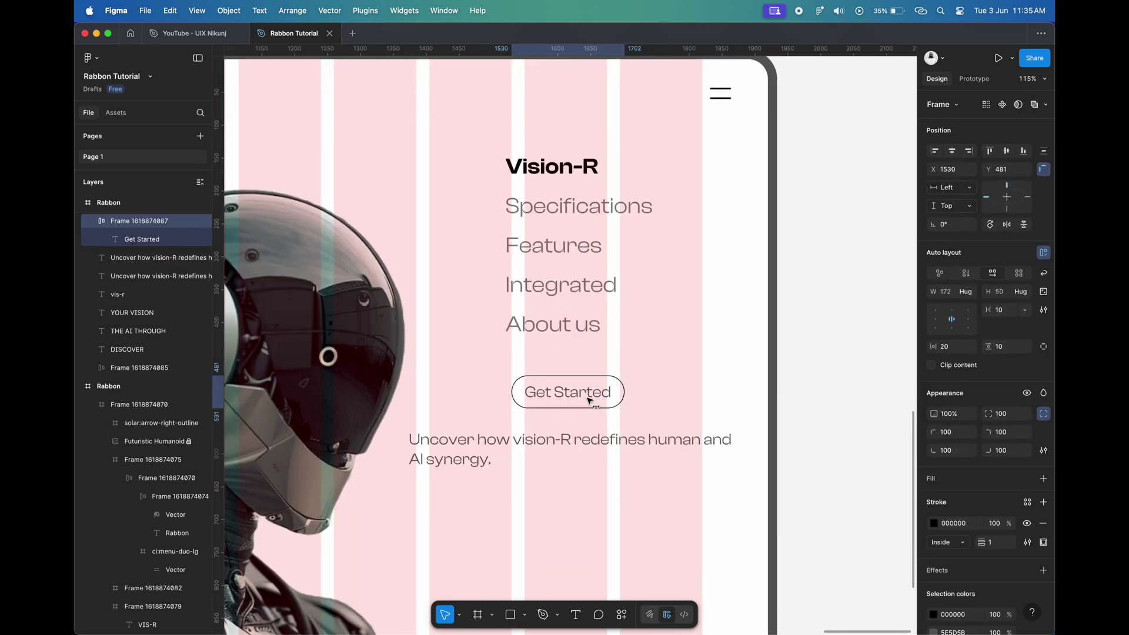
{"action": "scroll", "coordinate": [579, 399], "scroll_direction": "down", "scroll_amount": 1}
{"action": "key", "text": "Up"}
{"action": "key", "text": "Up"}
{"action": "key", "text": "Up"}
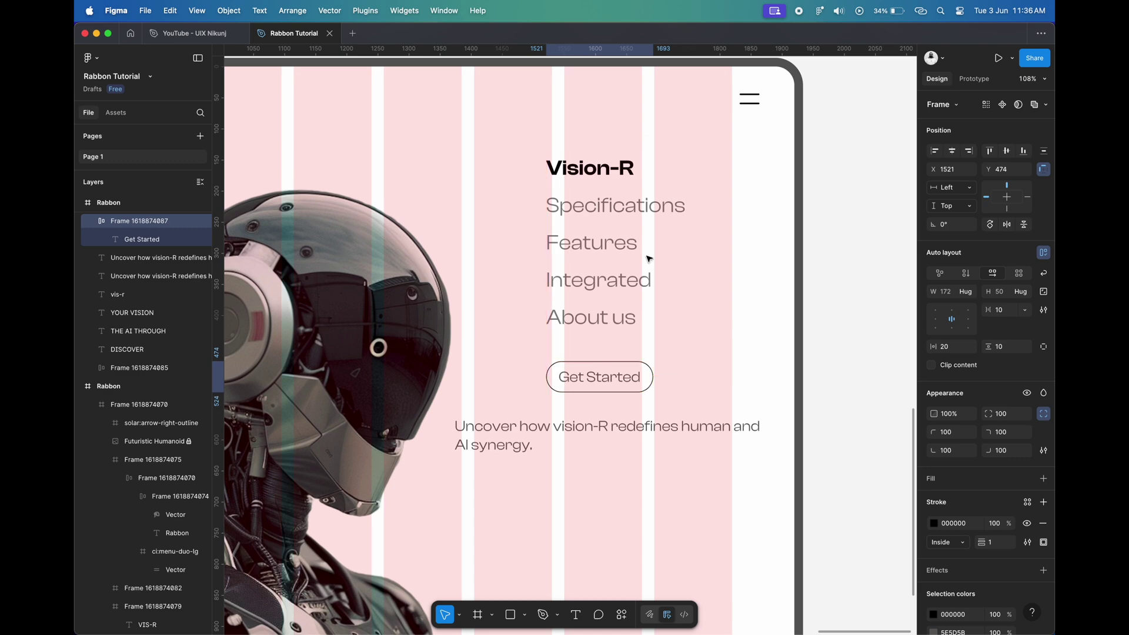
{"action": "left_click", "coordinate": [550, 441]}
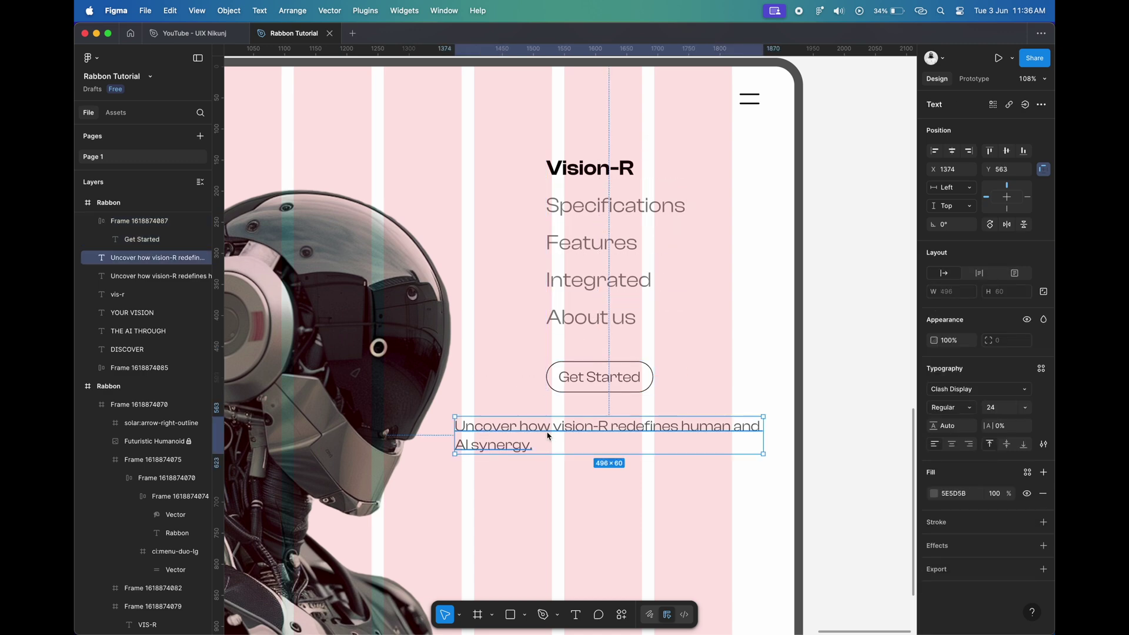
- Rewrite the description as 'Dive into the core philosophy, design intelligence, and…'
{"action": "double_click", "coordinate": [547, 435]}
{"action": "type", "text": "Dive into the core philosophy,"}
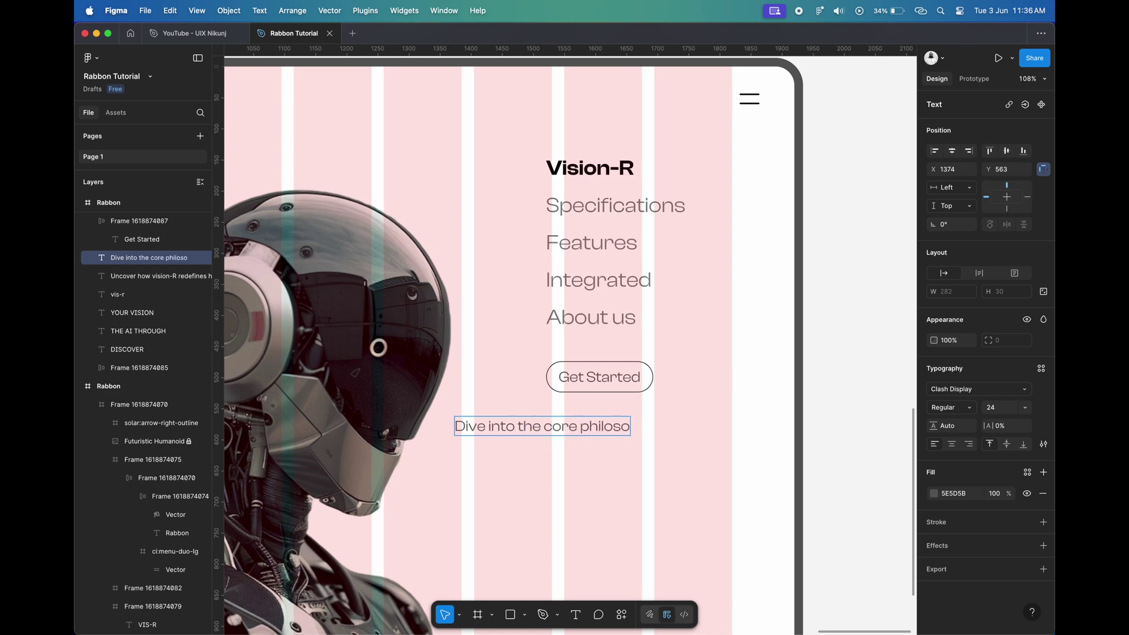
{"action": "type", "text": " design "}
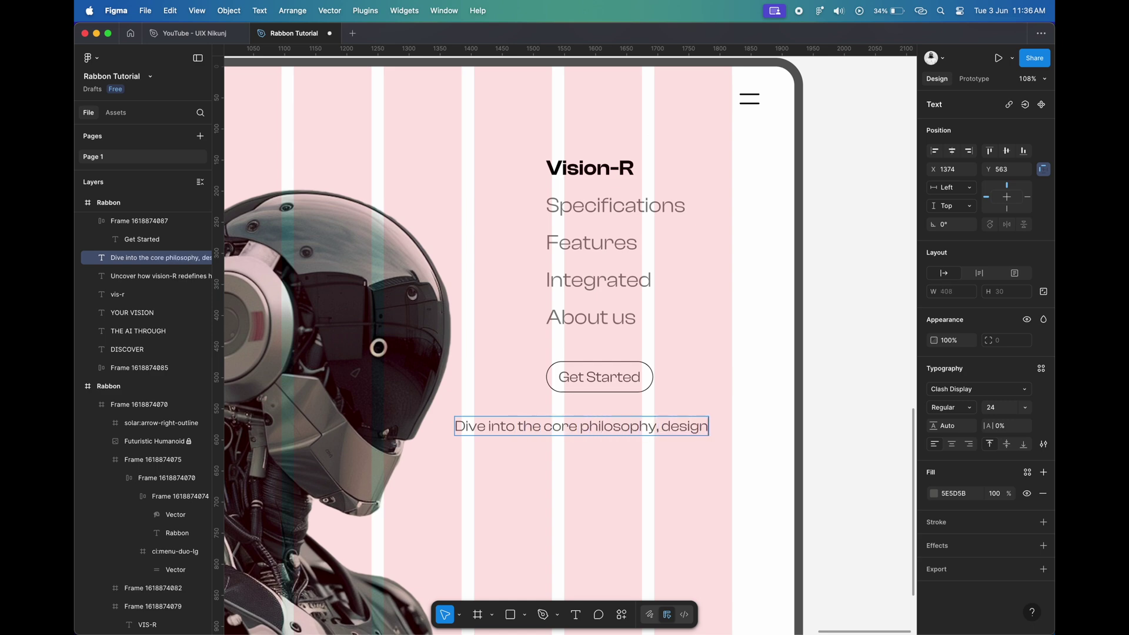
{"action": "type", "text": "intelligence"}
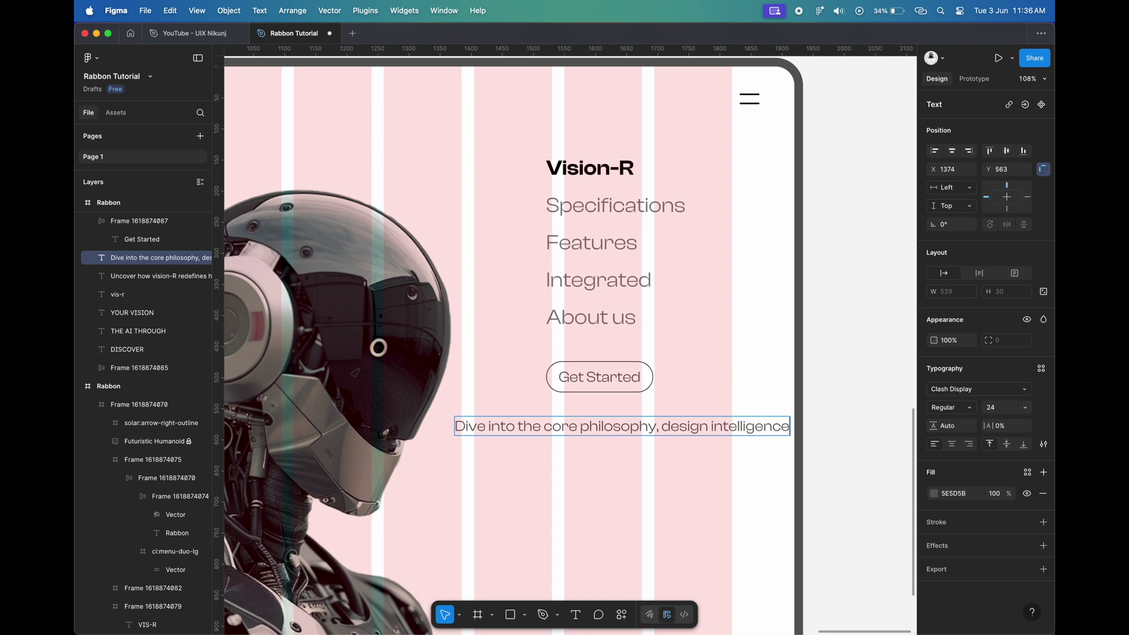
{"action": "key", "text": "Escape"}
{"action": "left_click_drag", "start_coordinate": [614, 428], "coordinate": [586, 428]}
{"action": "double_click", "coordinate": [685, 424]}
{"action": "key", "text": "Right"}
{"action": "type", "text": ", and"}
{"action": "key", "text": "Return"}
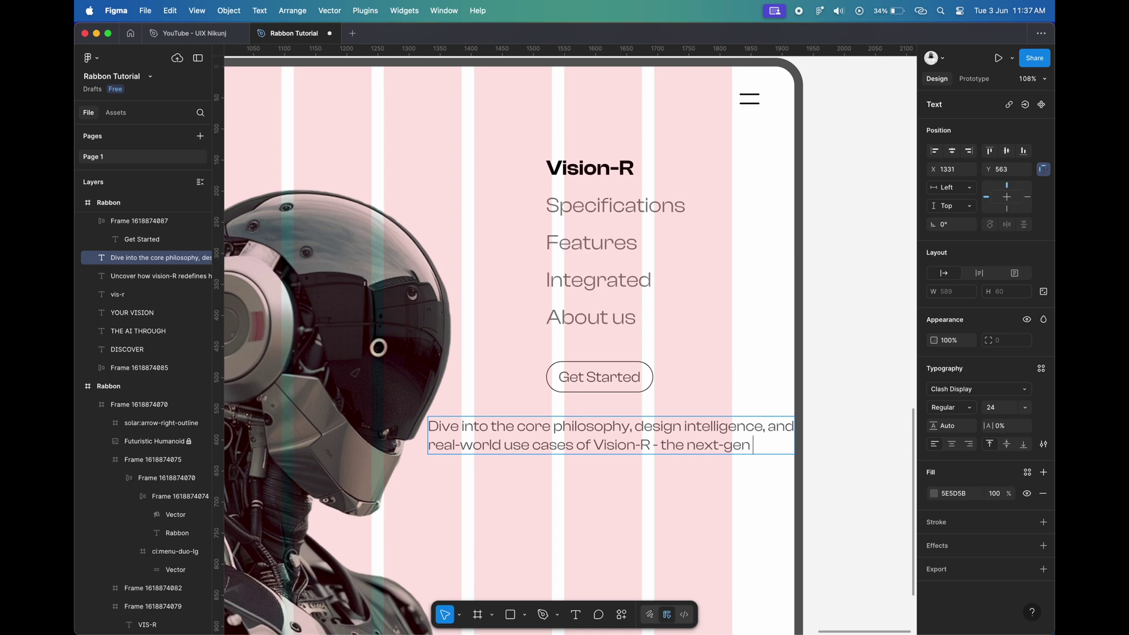
- Scale the description text down slightly and centre-align it
{"action": "scroll", "coordinate": [612, 435], "scroll_direction": "up", "scroll_amount": 5}
{"action": "left_click_drag", "start_coordinate": [859, 354], "coordinate": [791, 353]}
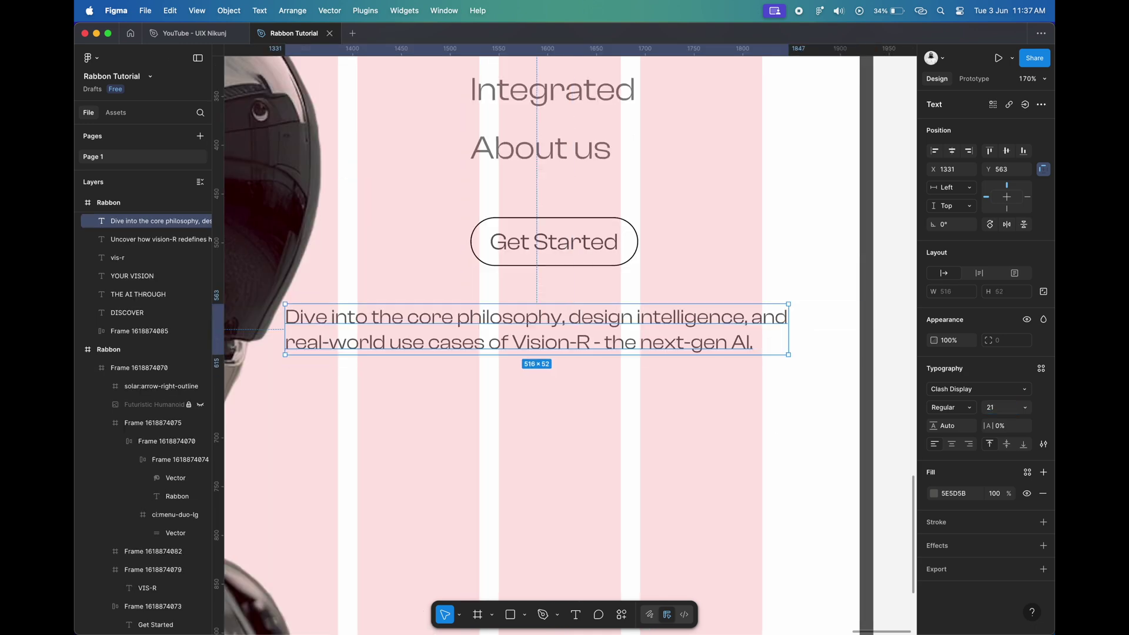
{"action": "scroll", "coordinate": [758, 398], "scroll_direction": "down", "scroll_amount": 2}
{"action": "key", "text": "alt+super+t"}
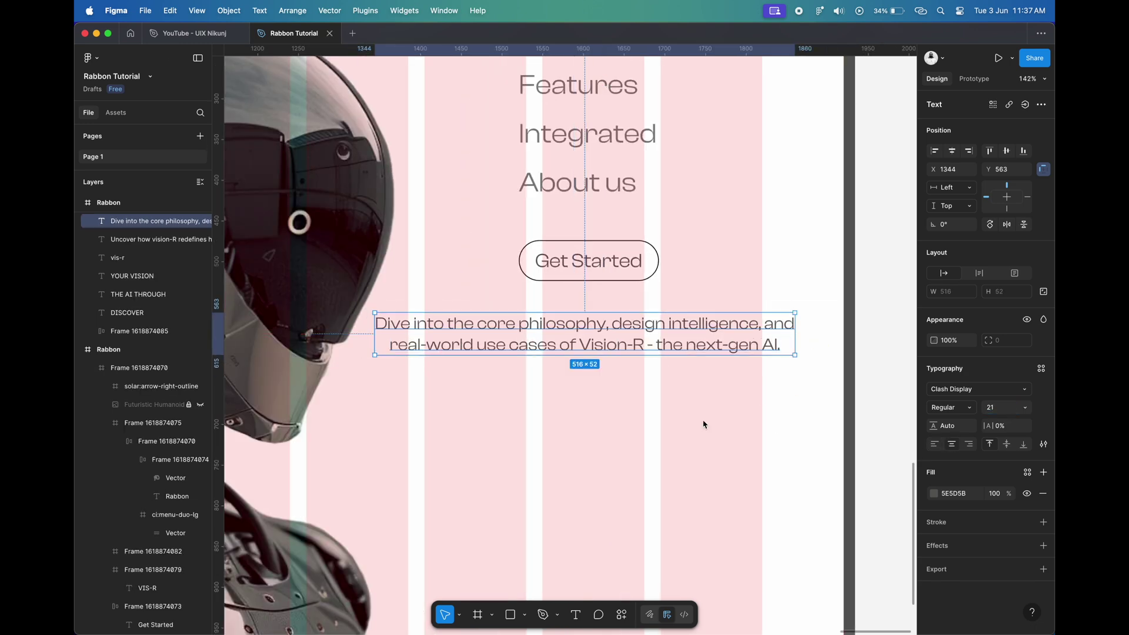
{"action": "key", "text": "shift+Right"}
{"action": "key", "text": "shift+Right"}
{"action": "scroll", "coordinate": [677, 411], "scroll_direction": "down", "scroll_amount": 10}
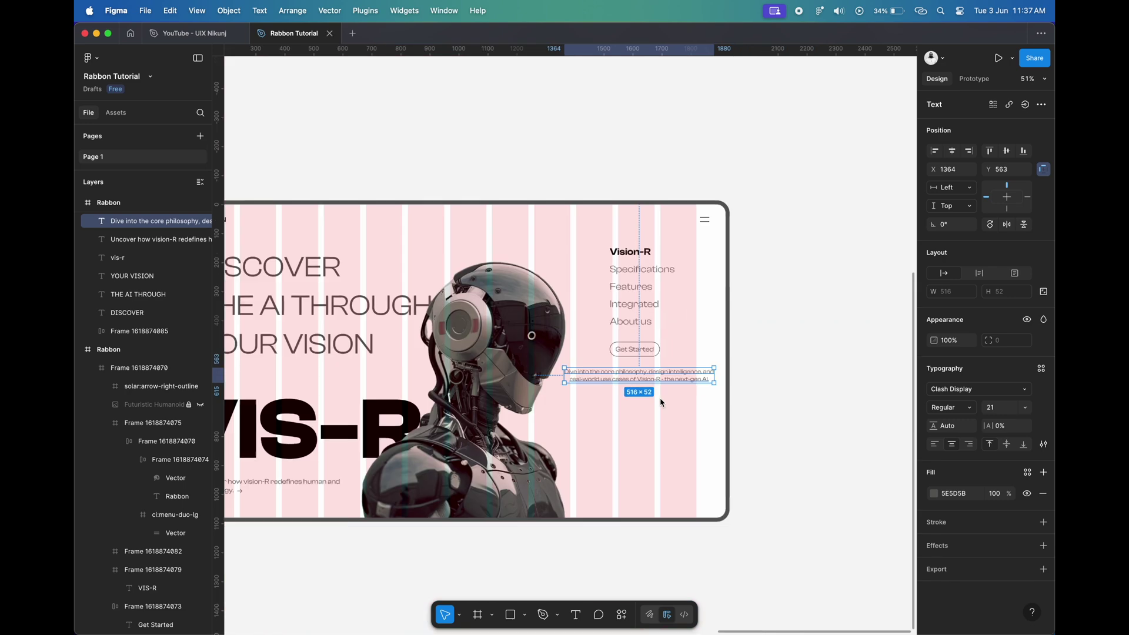
- Move the description under Get Started, undoing the nav-list drop, and nudge it down 30 px
{"action": "left_click_drag", "start_coordinate": [639, 376], "coordinate": [636, 360]}
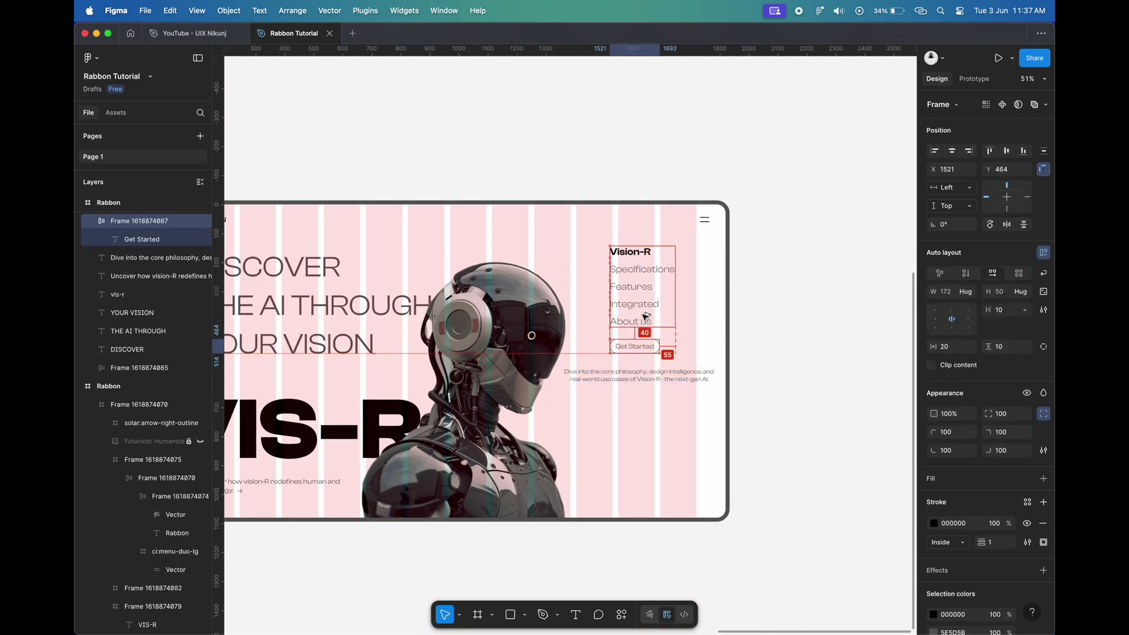
{"action": "scroll", "coordinate": [610, 499], "scroll_direction": "up", "scroll_amount": 2}
{"action": "scroll", "coordinate": [656, 411], "scroll_direction": "down", "scroll_amount": 2}
{"action": "scroll", "coordinate": [656, 411], "scroll_direction": "left", "scroll_amount": 2}
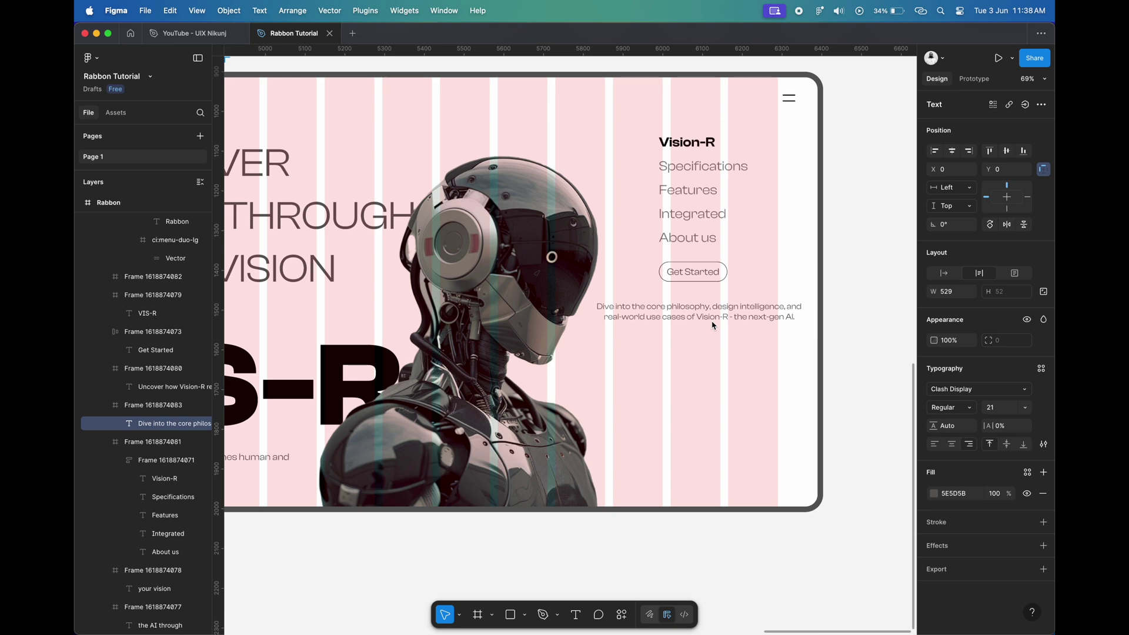
{"action": "key", "text": "super+z"}
{"action": "key", "text": "shift+Down"}
{"action": "key", "text": "shift+Down"}
{"action": "key", "text": "shift+Down"}
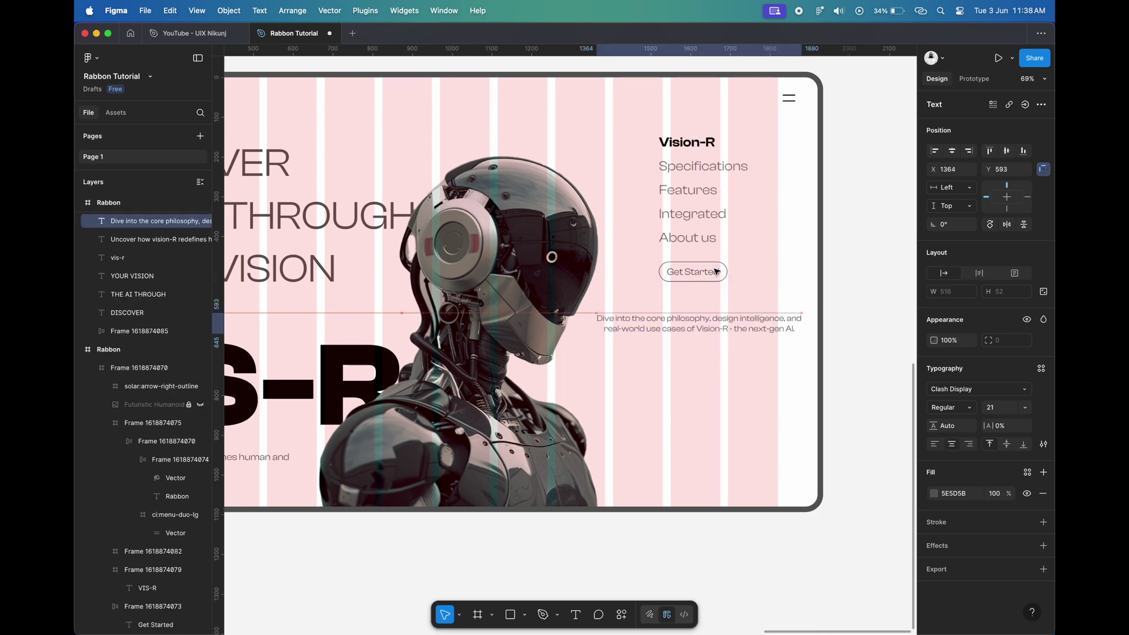
{"action": "left_click", "coordinate": [112, 202]}
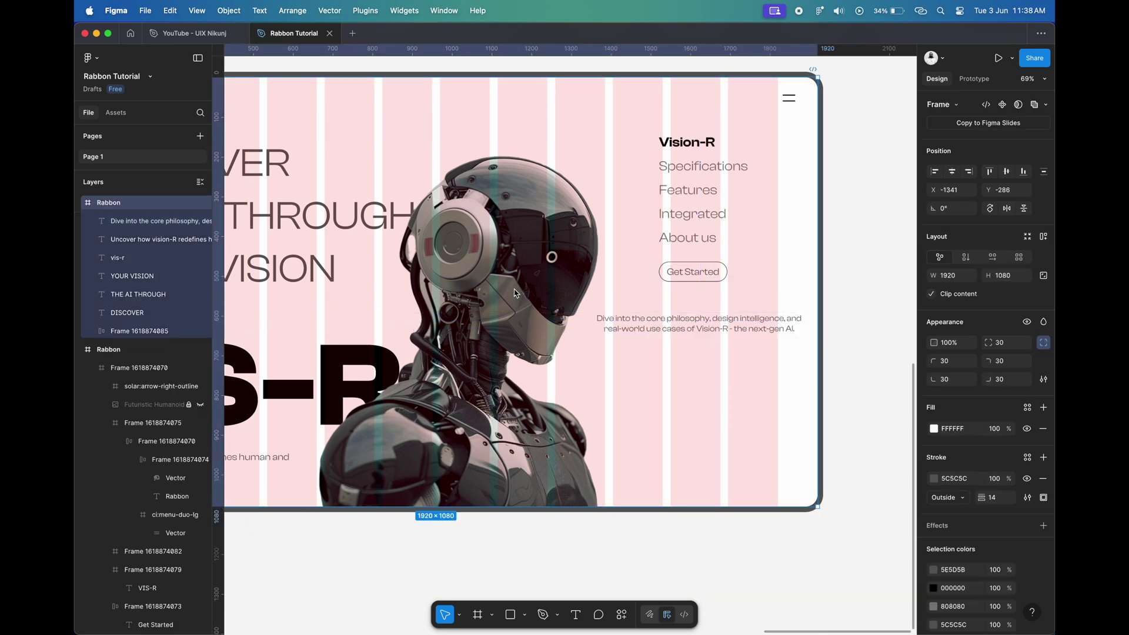
- Temporarily hide the robot image, move the description down to y 647, then unhide it
{"action": "scroll", "coordinate": [147, 305], "scroll_direction": "up", "scroll_amount": 4}
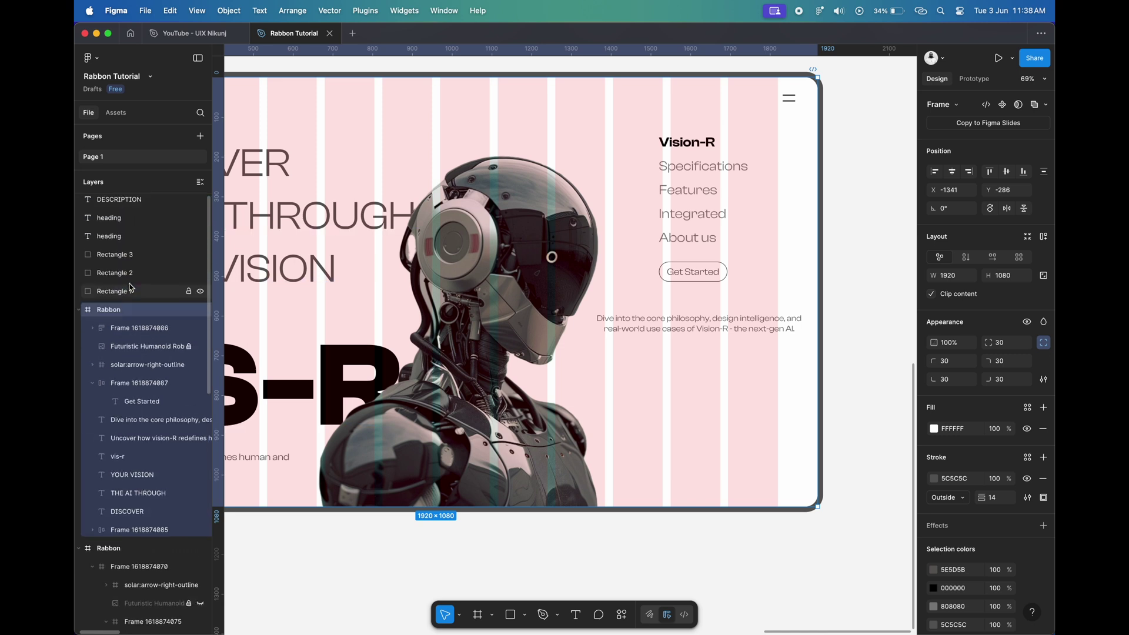
{"action": "left_click", "coordinate": [171, 349]}
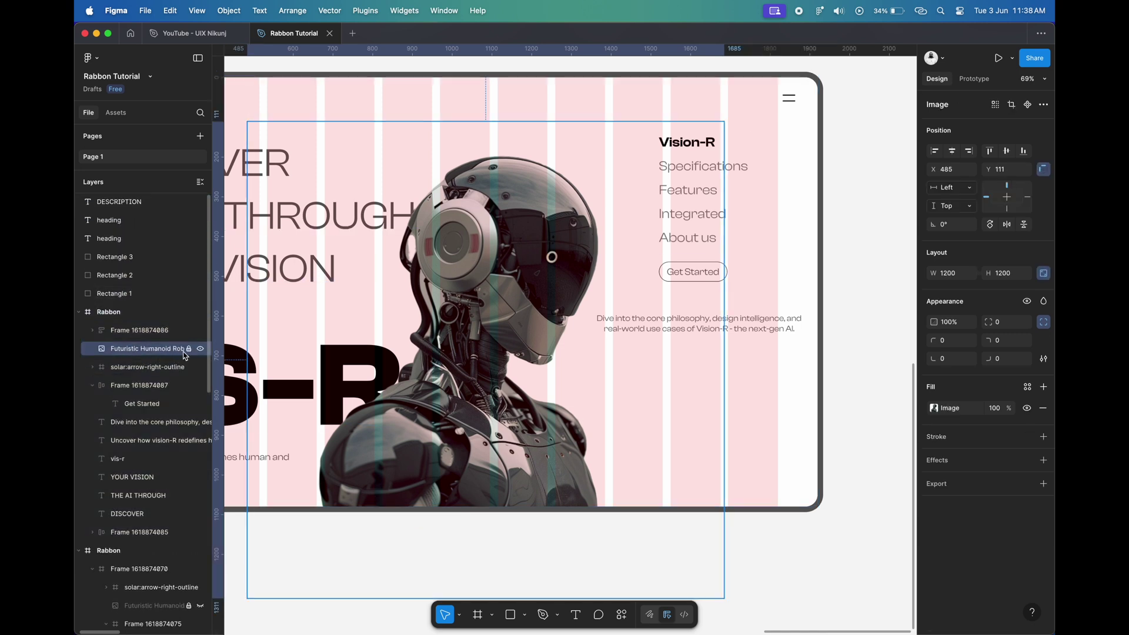
{"action": "left_click", "coordinate": [200, 350]}
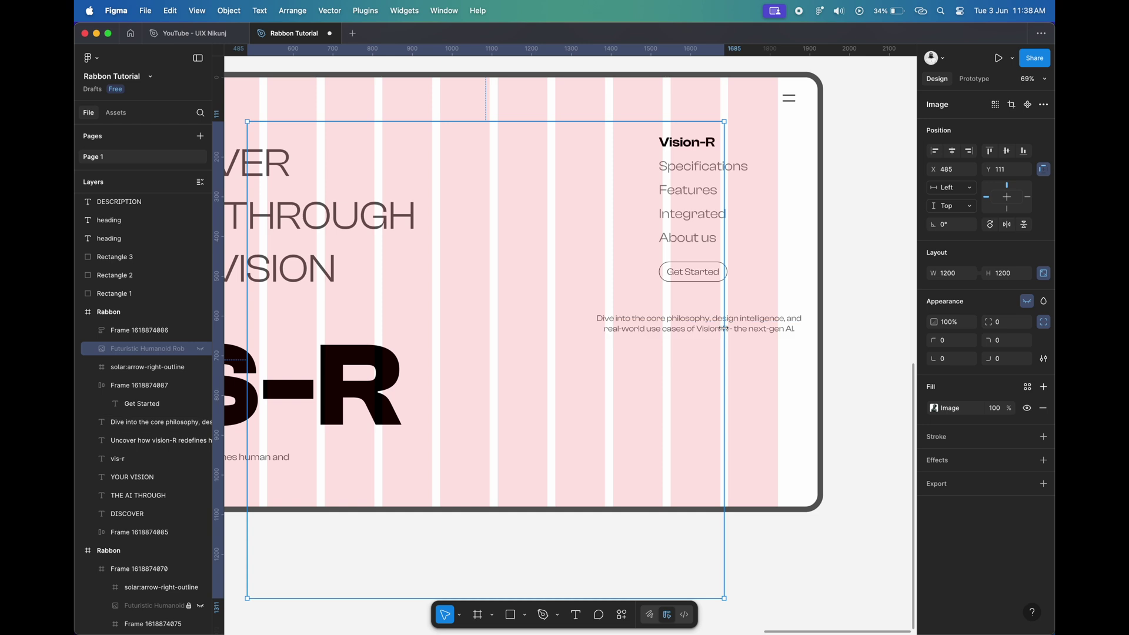
{"action": "left_click", "coordinate": [699, 325]}
{"action": "key", "text": "shift+Down"}
{"action": "key", "text": "shift+Down"}
{"action": "key", "text": "shift+Down"}
{"action": "key", "text": "shift+Down"}
{"action": "key", "text": "shift+Down"}
{"action": "key", "text": "Down"}
{"action": "key", "text": "Down"}
{"action": "key", "text": "Down"}
{"action": "key", "text": "Down"}
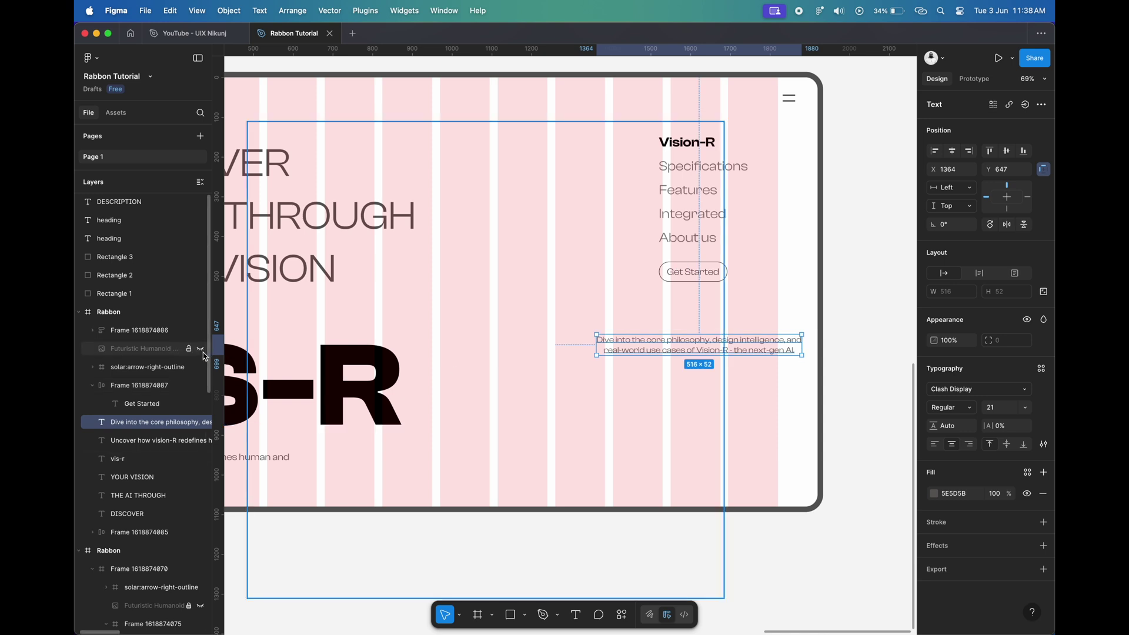
{"action": "left_click", "coordinate": [200, 349]}
- Lock the robot image in place and select the VIS-R heading
{"action": "left_click", "coordinate": [694, 258]}
{"action": "left_click", "coordinate": [700, 235]}
{"action": "left_click", "coordinate": [644, 382]}
{"action": "key", "text": "super+shift+l"}
{"action": "scroll", "coordinate": [644, 382], "scroll_direction": "down", "scroll_amount": 2}
{"action": "left_click", "coordinate": [708, 351]}
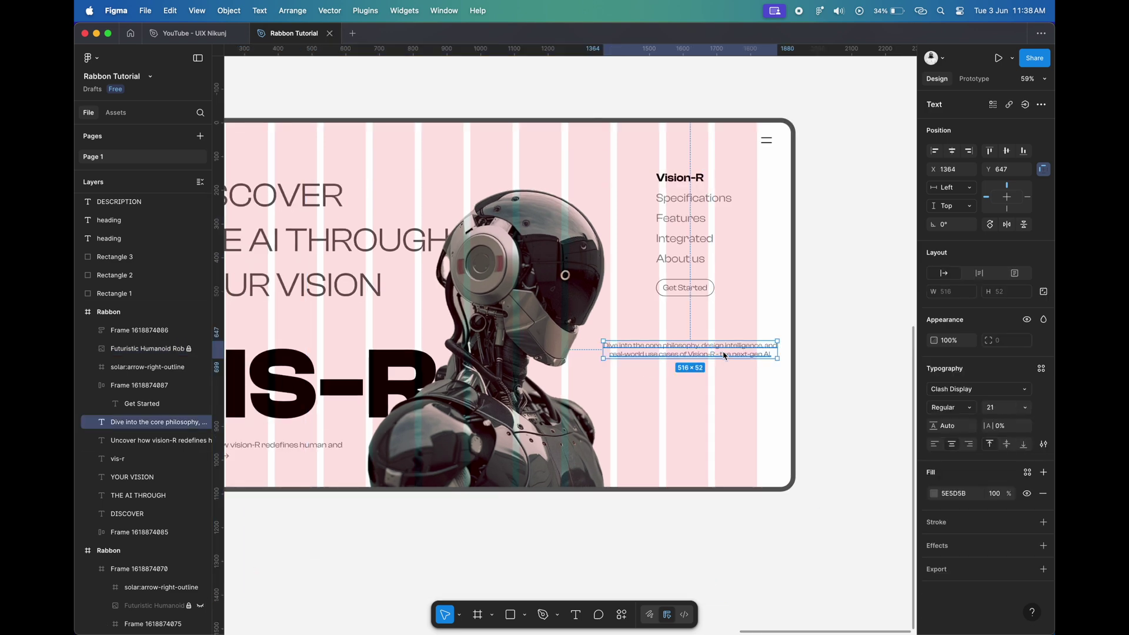
{"action": "left_click", "coordinate": [357, 363]}
{"action": "scroll", "coordinate": [482, 414], "scroll_direction": "left", "scroll_amount": 3}
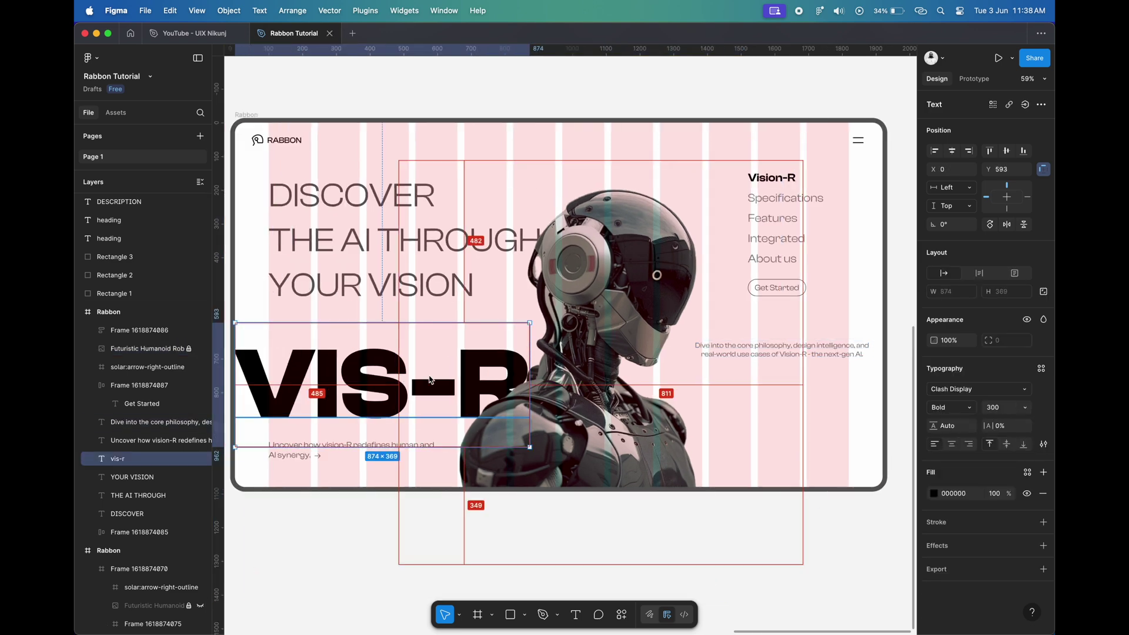
- Duplicate VIS-R as a '09' numeral aligned to the frame's bottom-right corner
{"action": "left_click_drag", "start_coordinate": [300, 390], "coordinate": [685, 413]}
{"action": "scroll", "coordinate": [686, 412], "scroll_direction": "right", "scroll_amount": 3}
{"action": "double_click", "coordinate": [670, 408]}
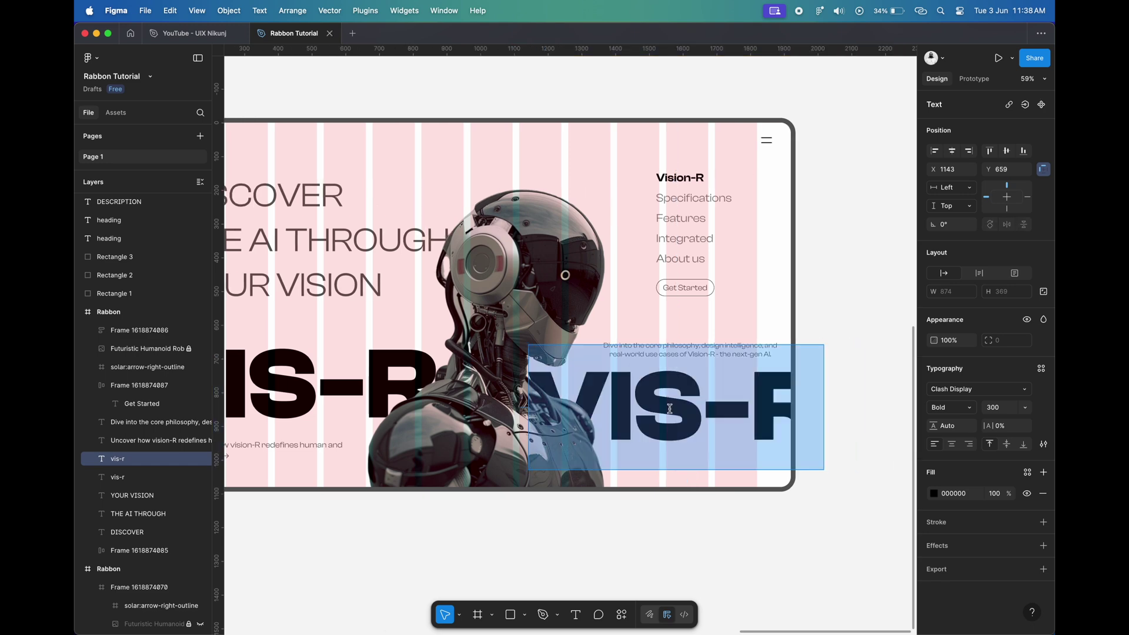
{"action": "type", "text": "09"}
{"action": "key", "text": "Escape"}
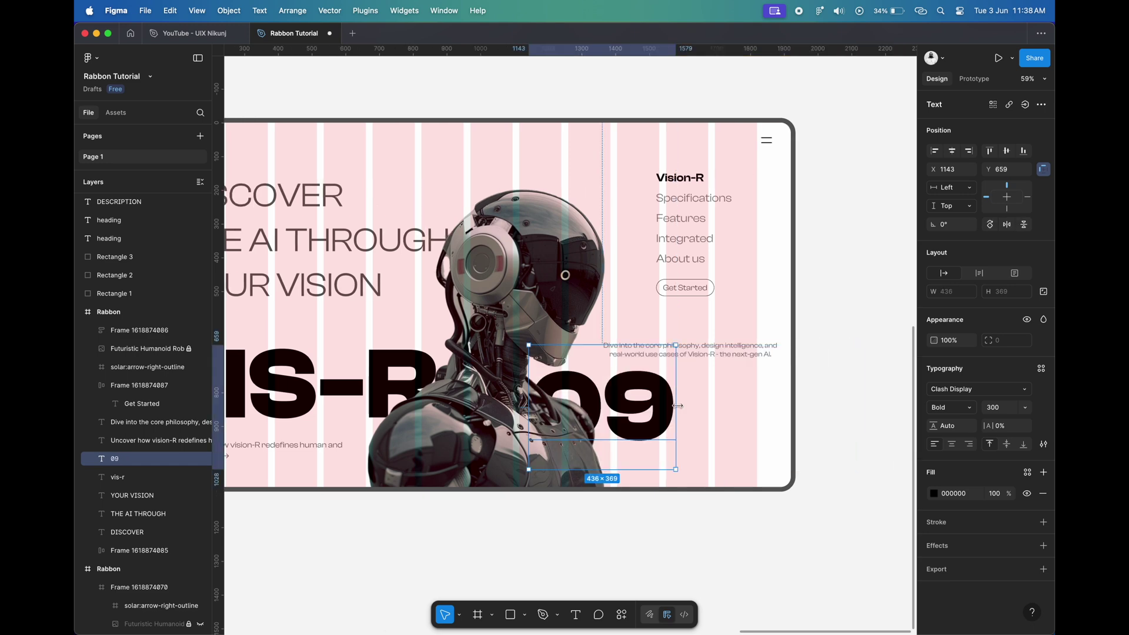
{"action": "left_click", "coordinate": [973, 154]}
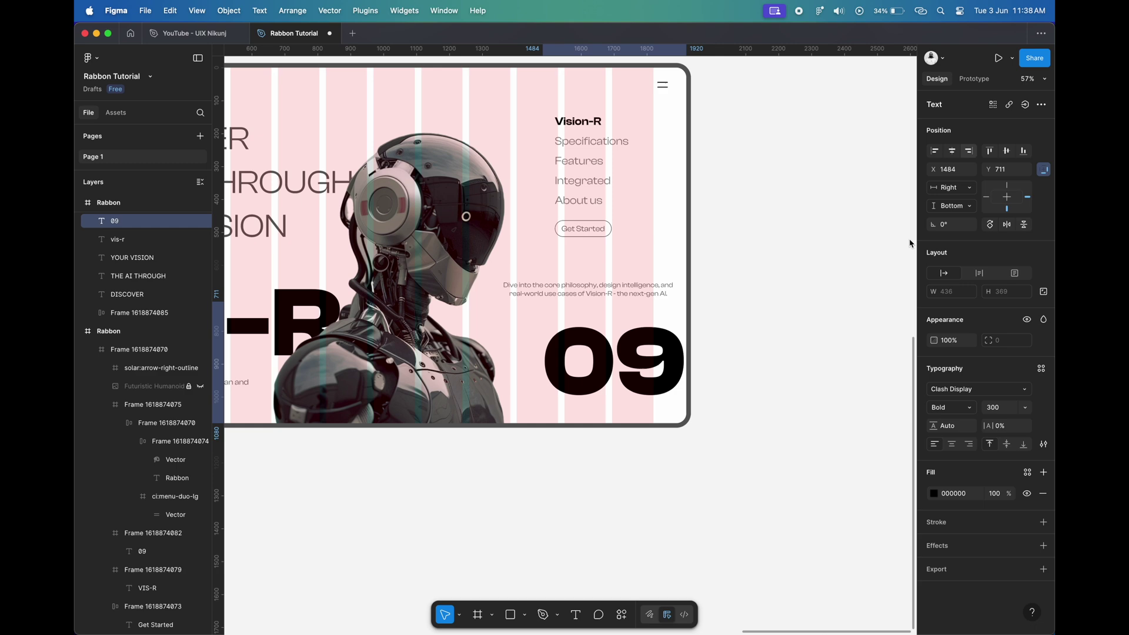
{"action": "left_click", "coordinate": [771, 373]}
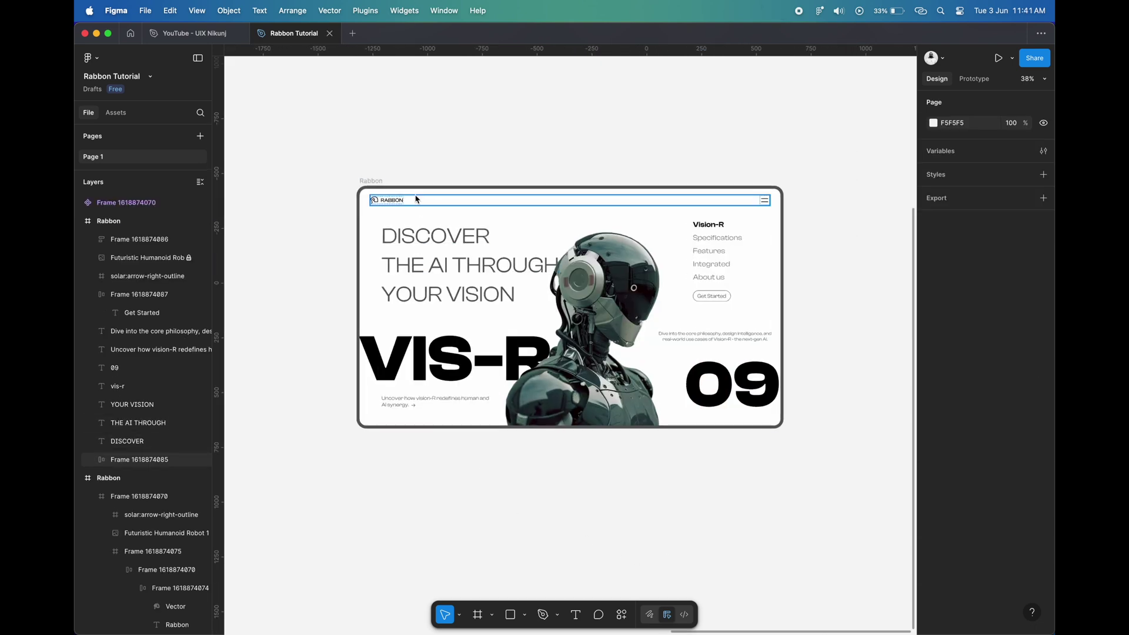
- Wrap the RABBON header row and the DISCOVER line each in their own frame
{"action": "scroll", "coordinate": [415, 209], "scroll_direction": "up", "scroll_amount": 3}
{"action": "key", "text": "shift+1"}
{"action": "left_click", "coordinate": [445, 210]}
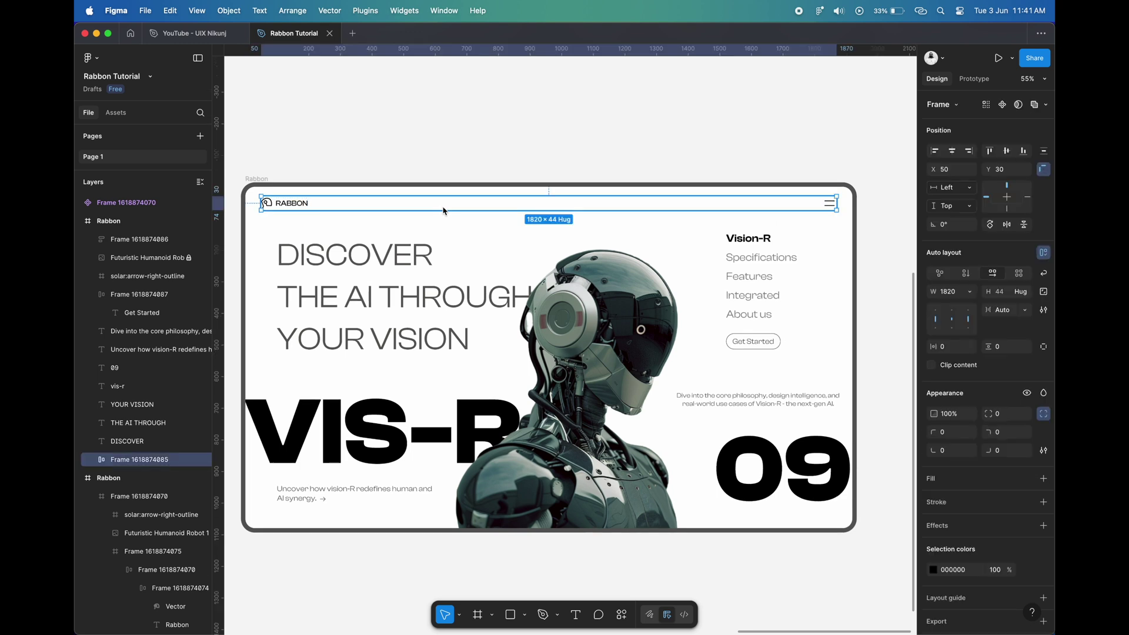
{"action": "right_click", "coordinate": [445, 210]}
{"action": "left_click", "coordinate": [488, 344]}
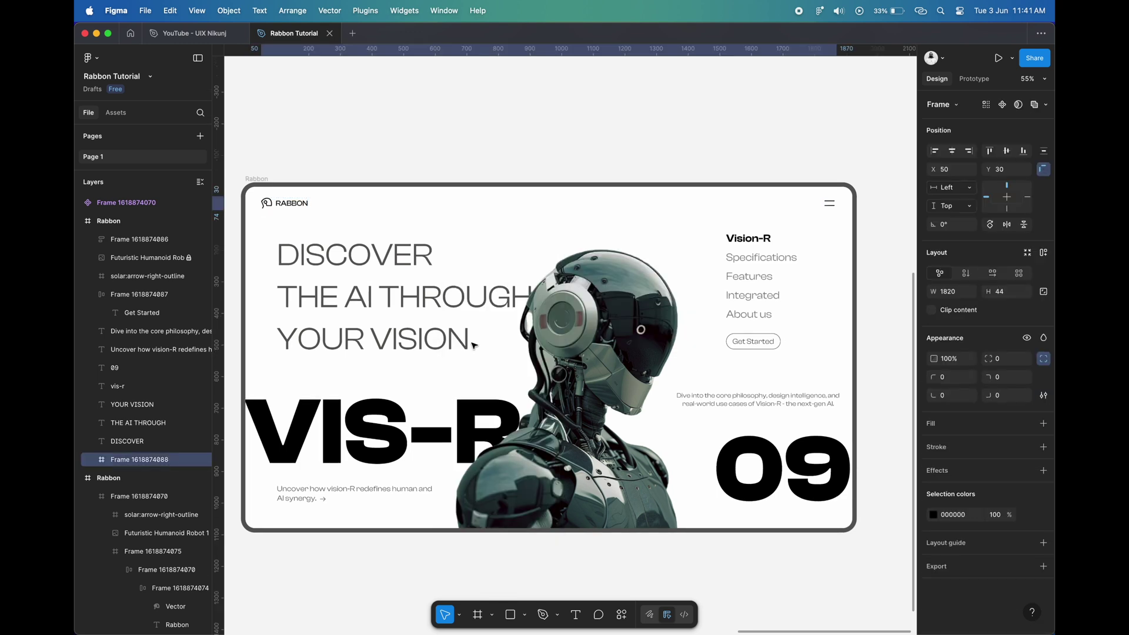
{"action": "scroll", "coordinate": [507, 331], "scroll_direction": "left", "scroll_amount": 2}
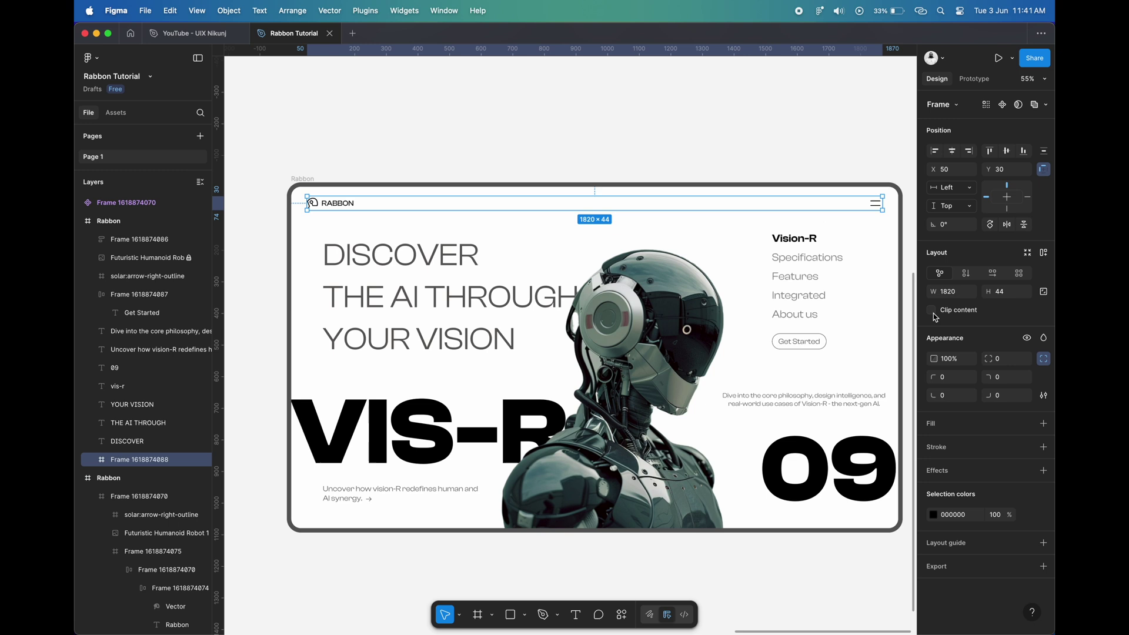
{"action": "left_click", "coordinate": [383, 259]}
{"action": "right_click", "coordinate": [382, 259]}
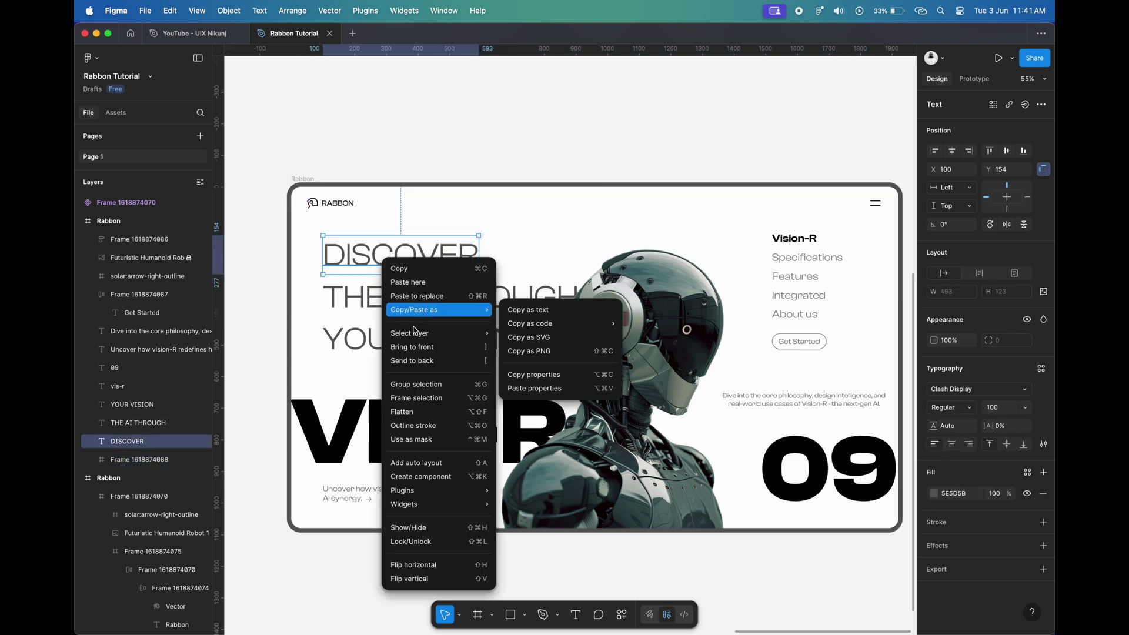
{"action": "left_click", "coordinate": [419, 402]}
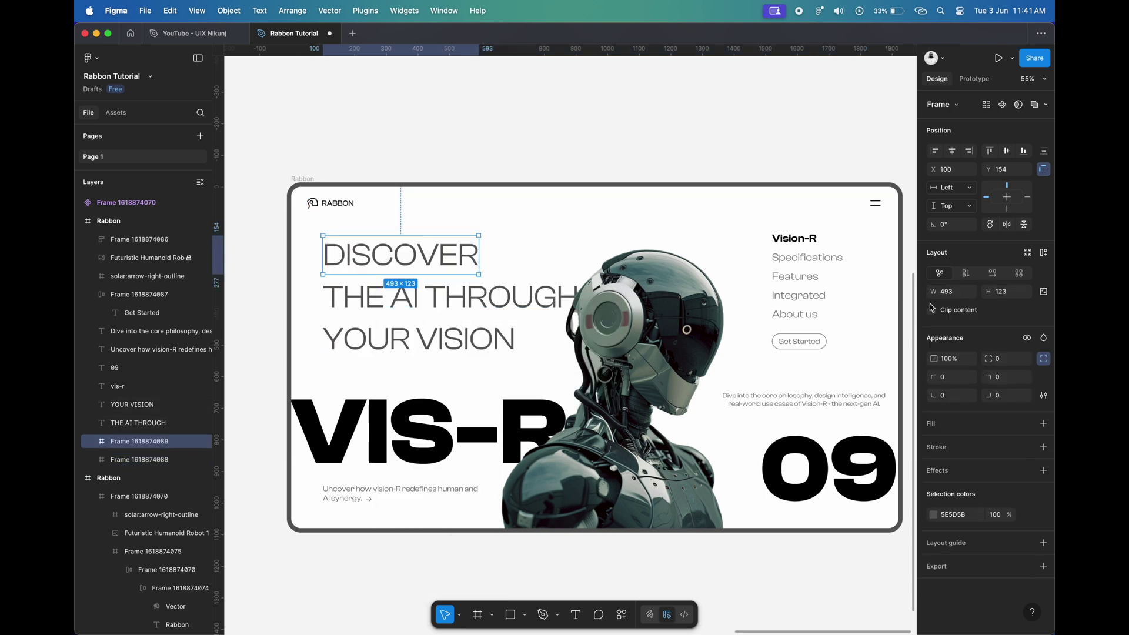
- Frame the THE AI THROUGH line, the YOUR VISION line and the VIS-R heading individually
{"action": "left_click", "coordinate": [477, 294]}
{"action": "right_click", "coordinate": [476, 294]}
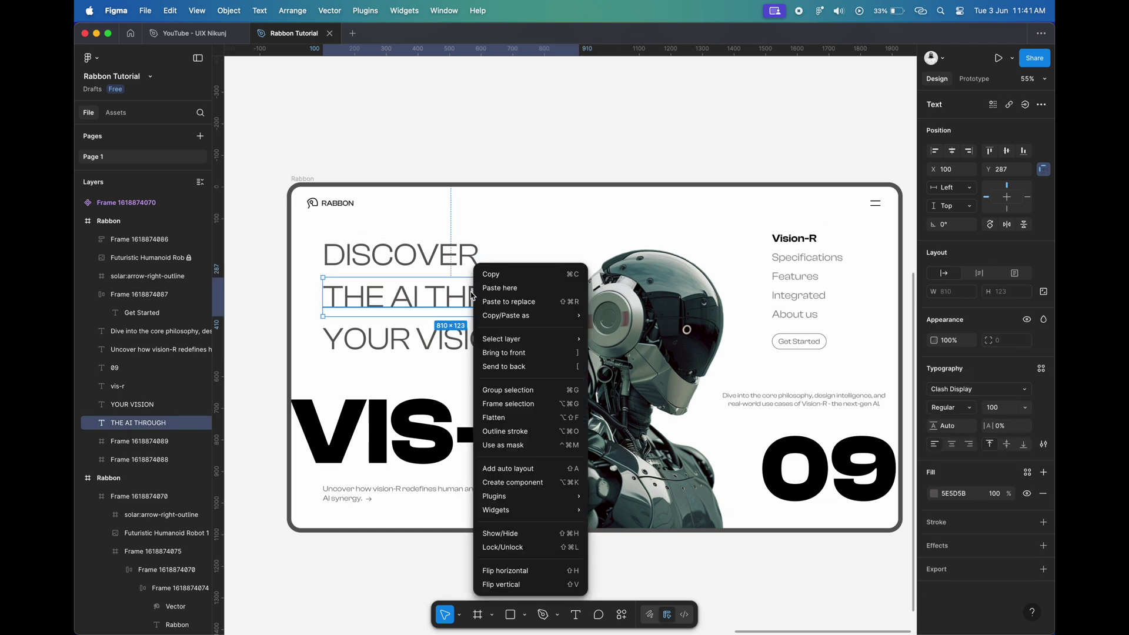
{"action": "left_click", "coordinate": [523, 404]}
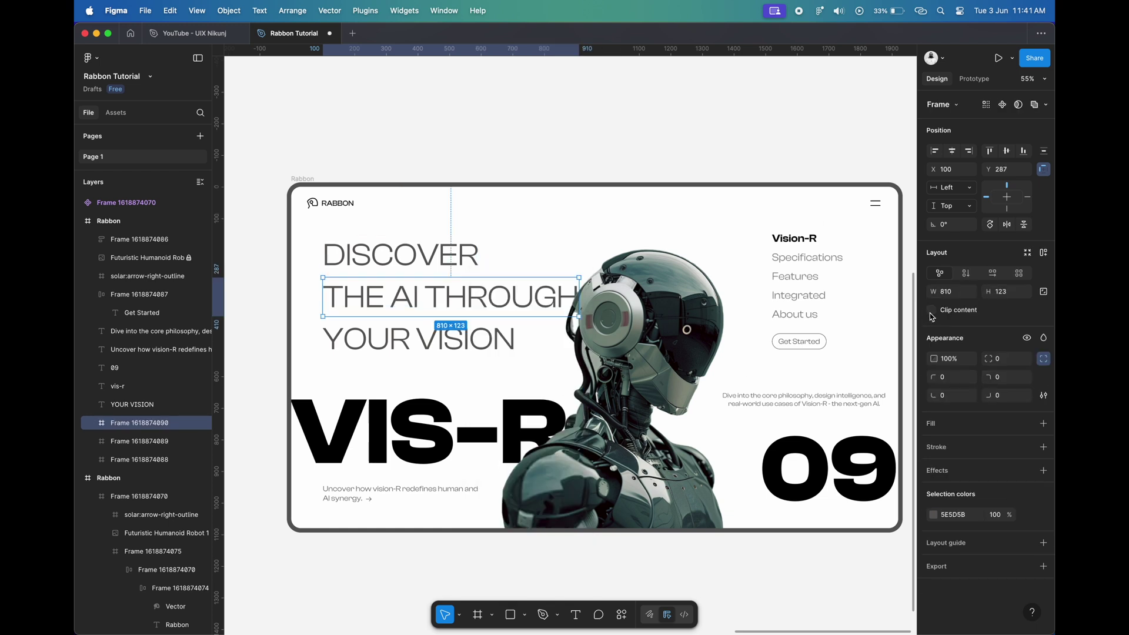
{"action": "left_click", "coordinate": [432, 339]}
{"action": "right_click", "coordinate": [432, 340]}
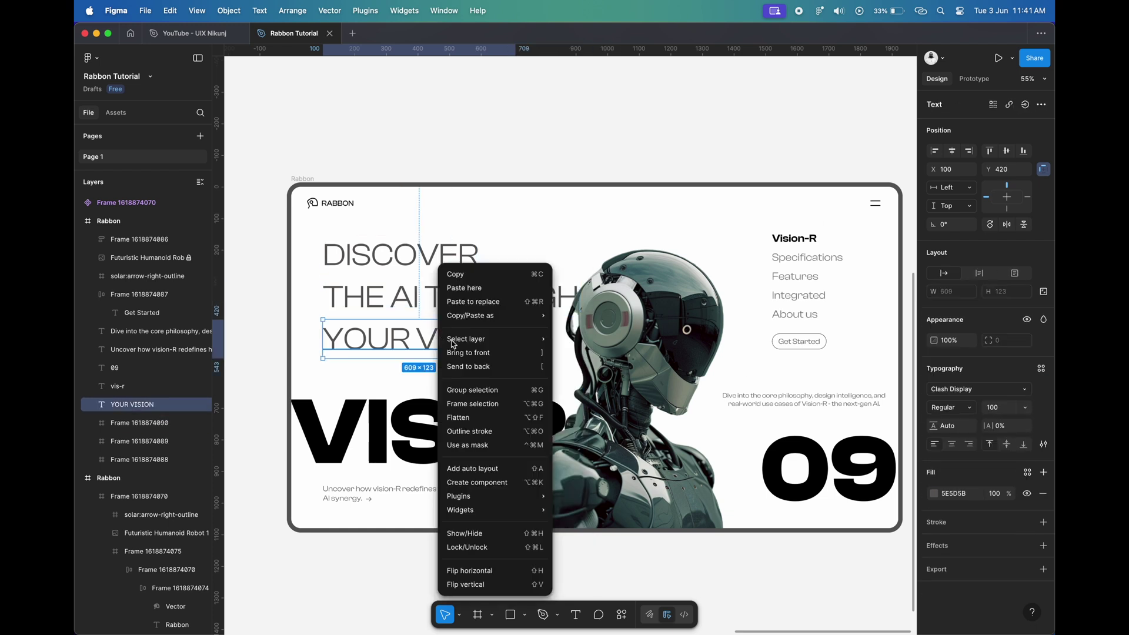
{"action": "left_click", "coordinate": [482, 405]}
{"action": "left_click", "coordinate": [450, 389]}
{"action": "right_click", "coordinate": [451, 390]}
{"action": "left_click", "coordinate": [451, 406]}
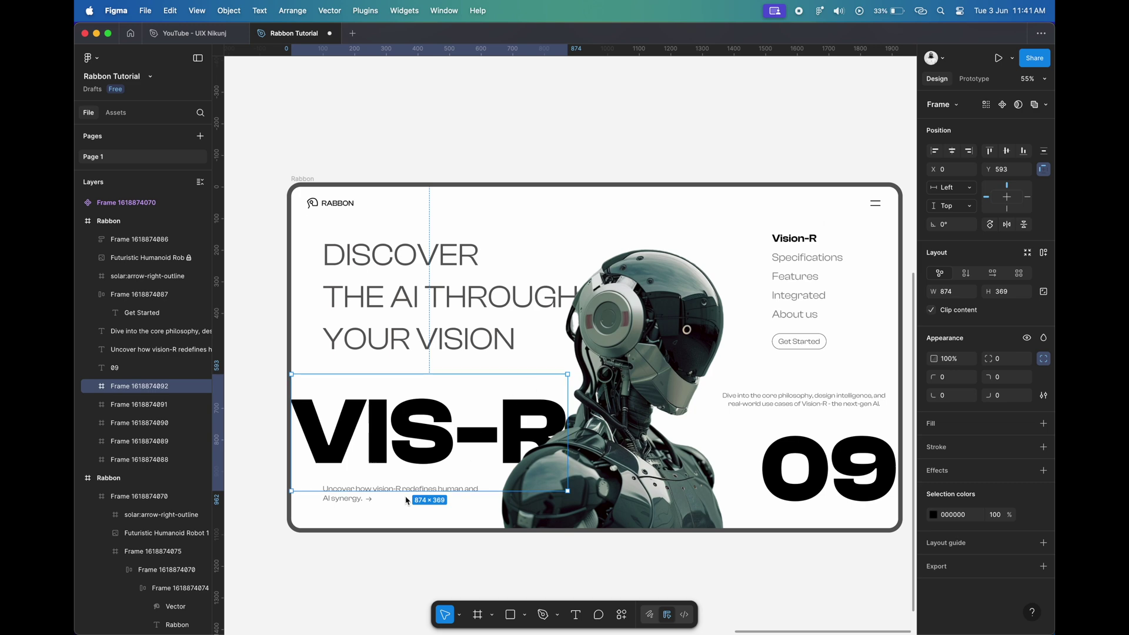
- Group the 'Uncover how vision-R' text with its arrow, then wrap that group in a frame
{"action": "left_click", "coordinate": [353, 499]}
{"action": "scroll", "coordinate": [356, 503], "scroll_direction": "up", "scroll_amount": 5}
{"action": "left_click", "coordinate": [382, 496], "text": "shift"}
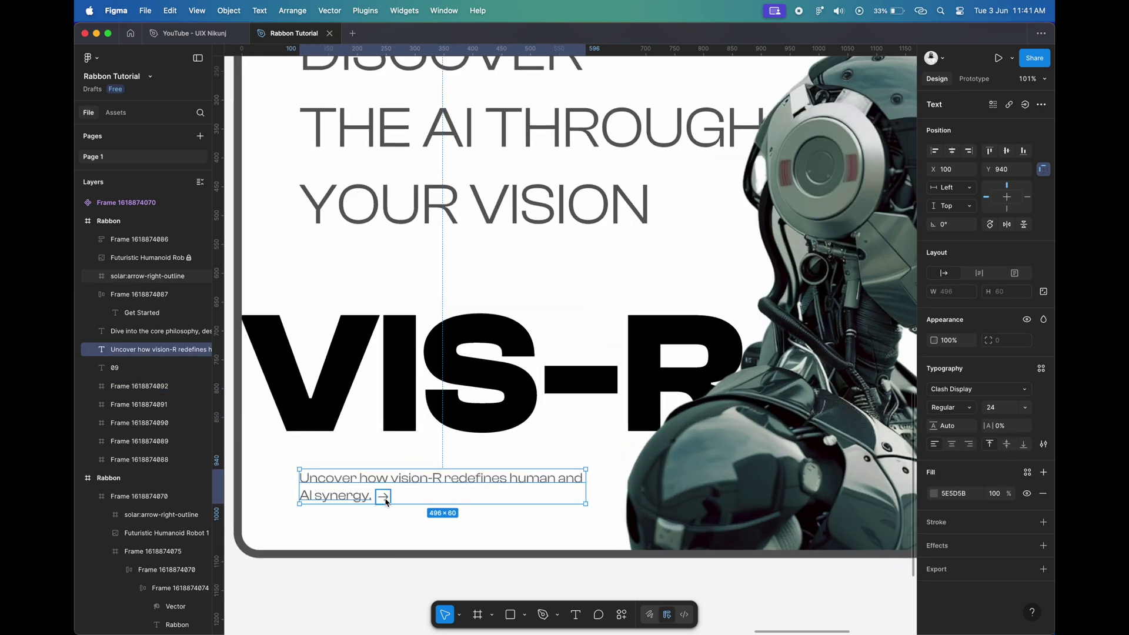
{"action": "right_click", "coordinate": [376, 494]}
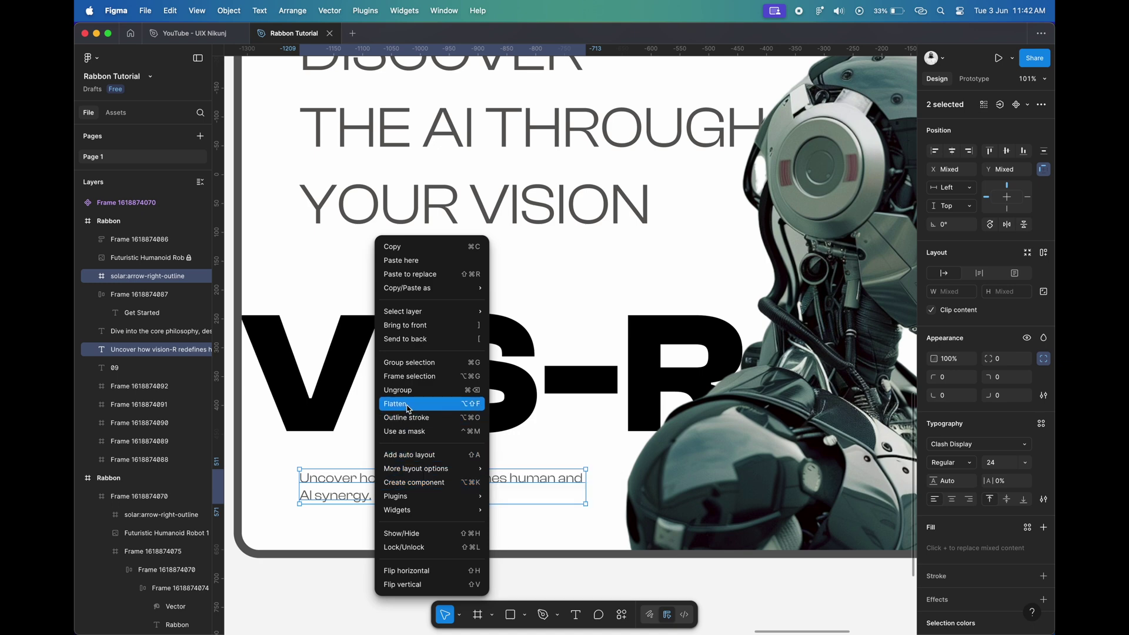
{"action": "left_click", "coordinate": [414, 362]}
{"action": "right_click", "coordinate": [382, 495]}
{"action": "left_click", "coordinate": [423, 381]}
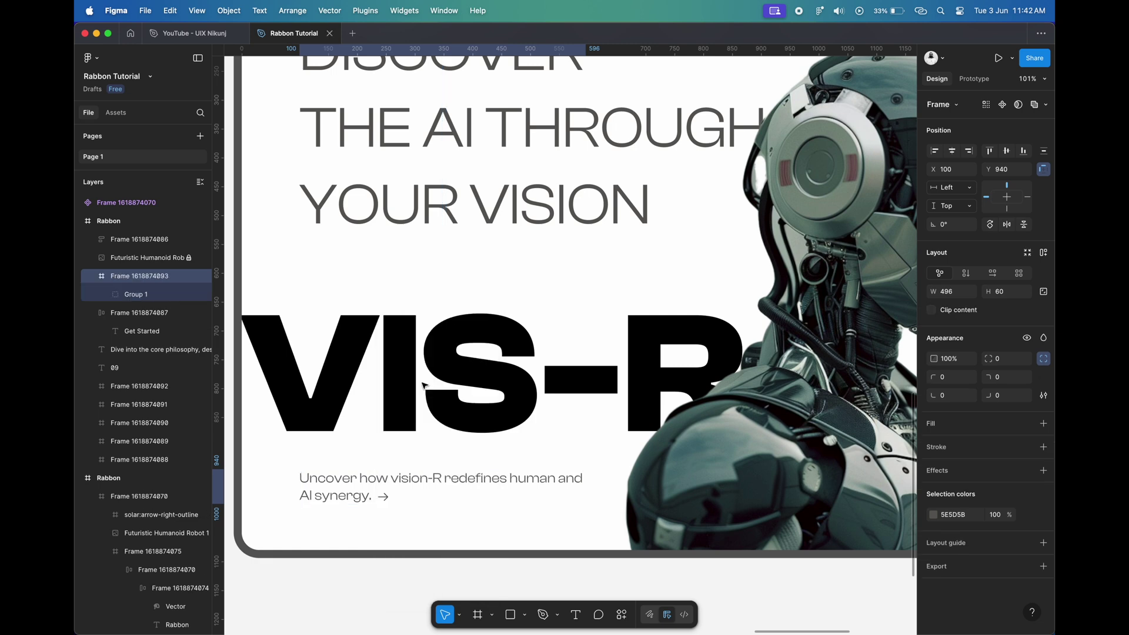
- Check the VIS-R frame, then unlock the robot image layer
{"action": "scroll", "coordinate": [432, 336], "scroll_direction": "down", "scroll_amount": 5}
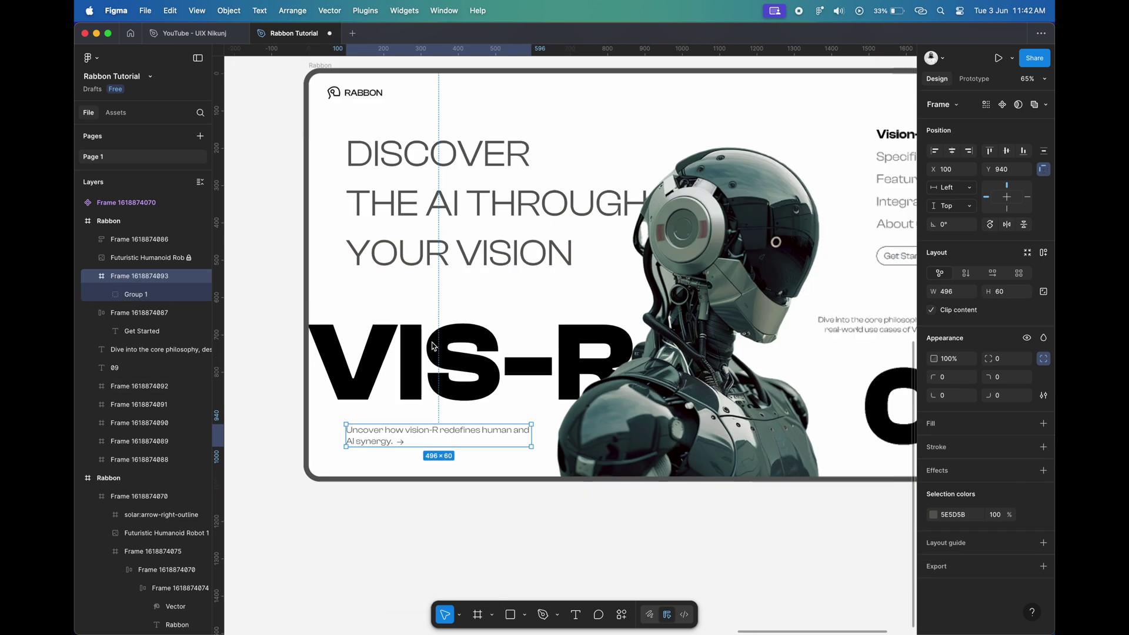
{"action": "scroll", "coordinate": [447, 347], "scroll_direction": "right", "scroll_amount": 2}
{"action": "left_click", "coordinate": [462, 355]}
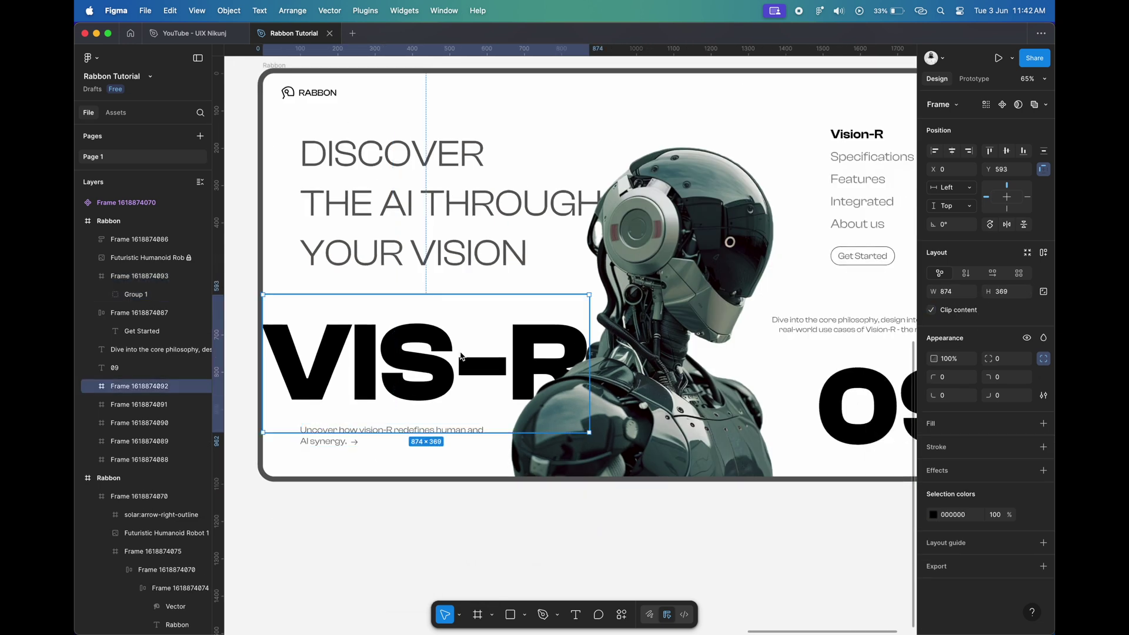
{"action": "scroll", "coordinate": [462, 355], "scroll_direction": "right", "scroll_amount": 3}
{"action": "left_click", "coordinate": [548, 294]}
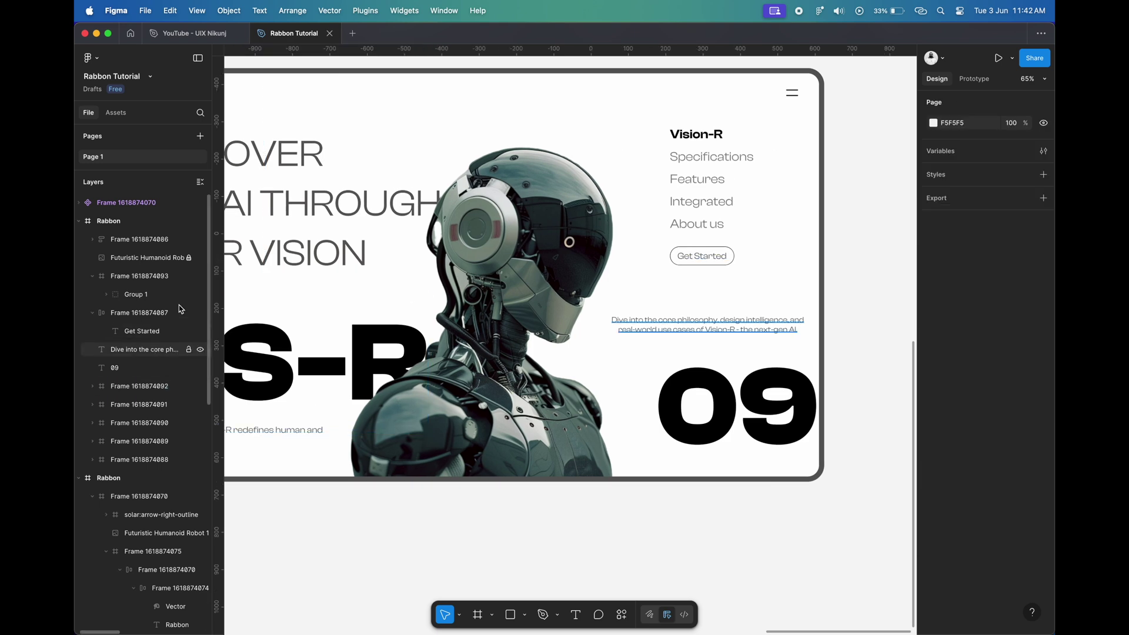
{"action": "left_click", "coordinate": [189, 257]}
{"action": "scroll", "coordinate": [517, 354], "scroll_direction": "up", "scroll_amount": 2}
{"action": "scroll", "coordinate": [517, 355], "scroll_direction": "right", "scroll_amount": 2}
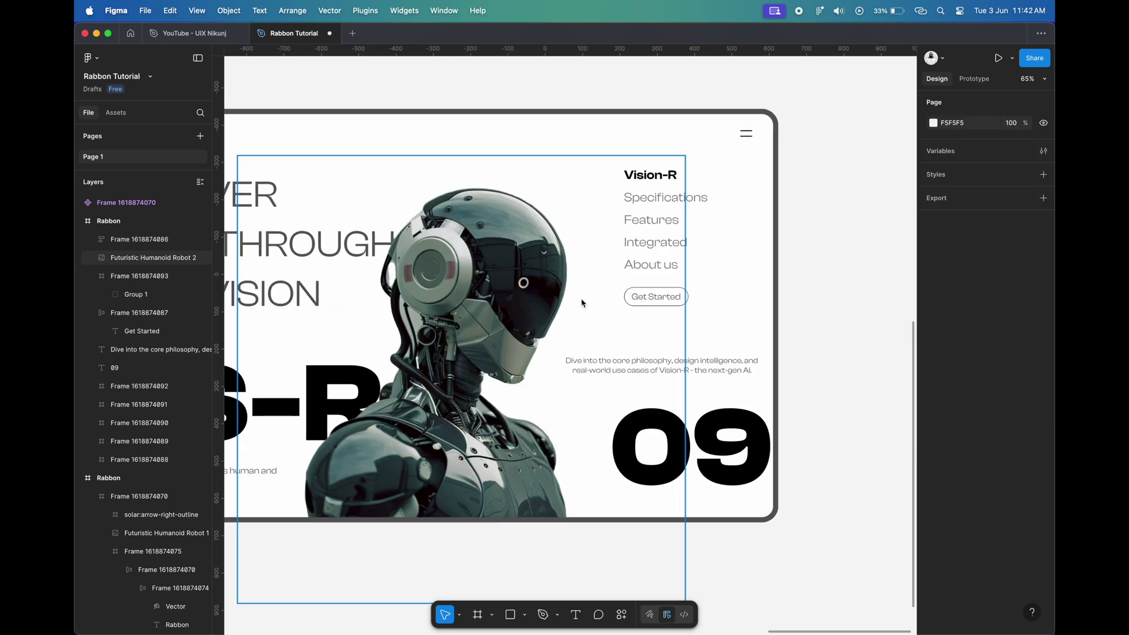
- Wrap the Vision-R navigation list and the Get Started button each in their own frame
{"action": "right_click", "coordinate": [670, 242]}
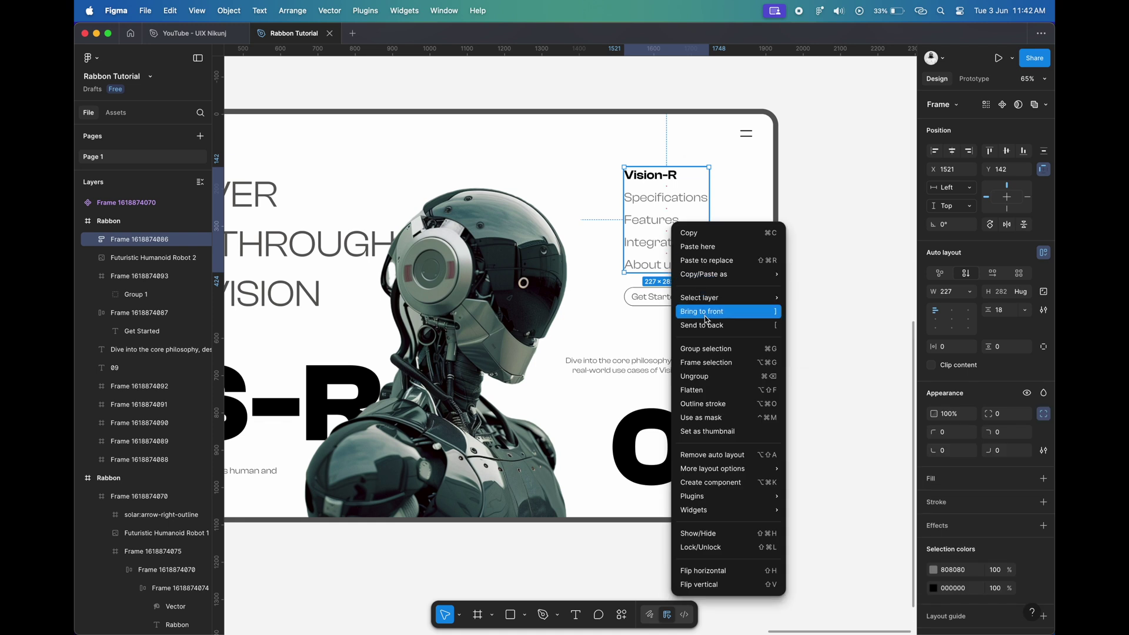
{"action": "left_click", "coordinate": [707, 361]}
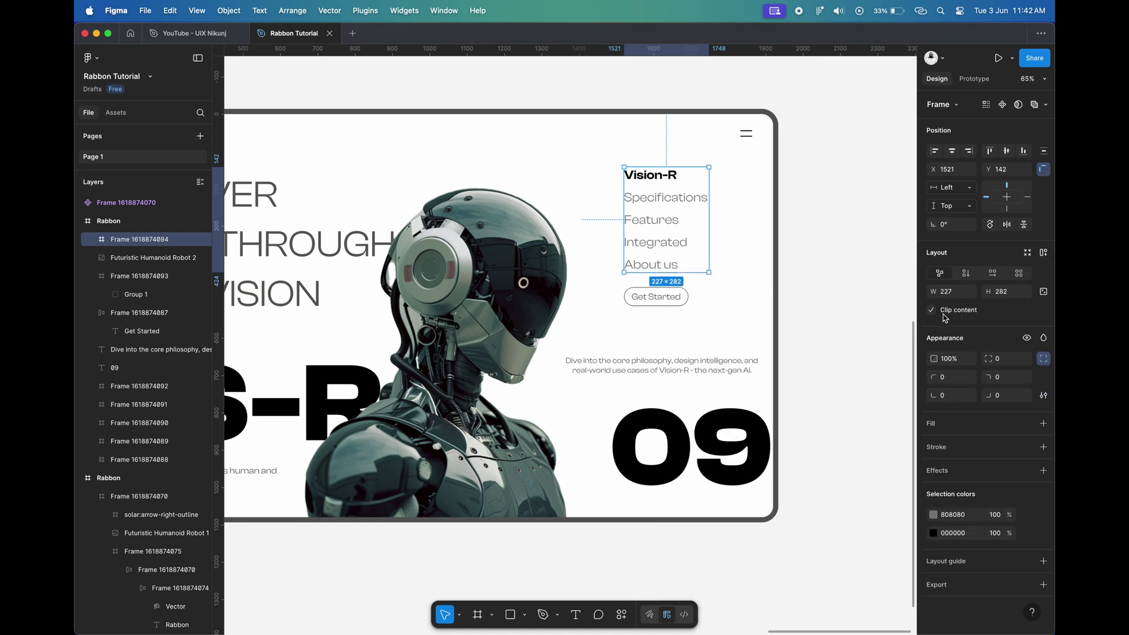
{"action": "left_click", "coordinate": [700, 300]}
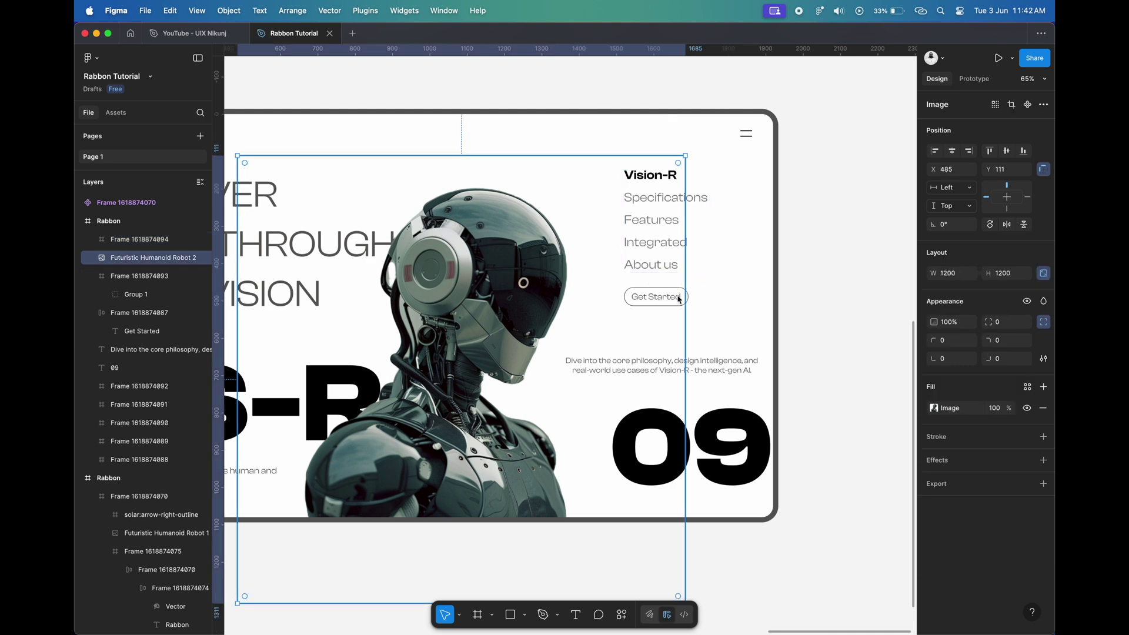
{"action": "scroll", "coordinate": [701, 298], "scroll_direction": "up", "scroll_amount": 5}
{"action": "left_click", "coordinate": [676, 298]}
{"action": "right_click", "coordinate": [677, 298]}
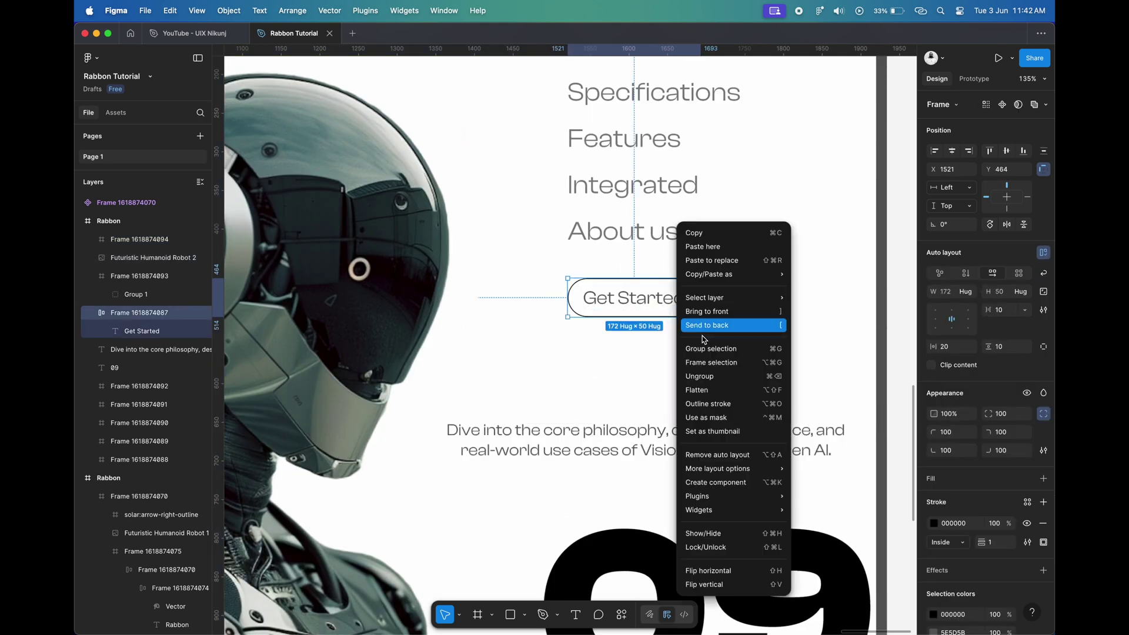
{"action": "left_click", "coordinate": [725, 363]}
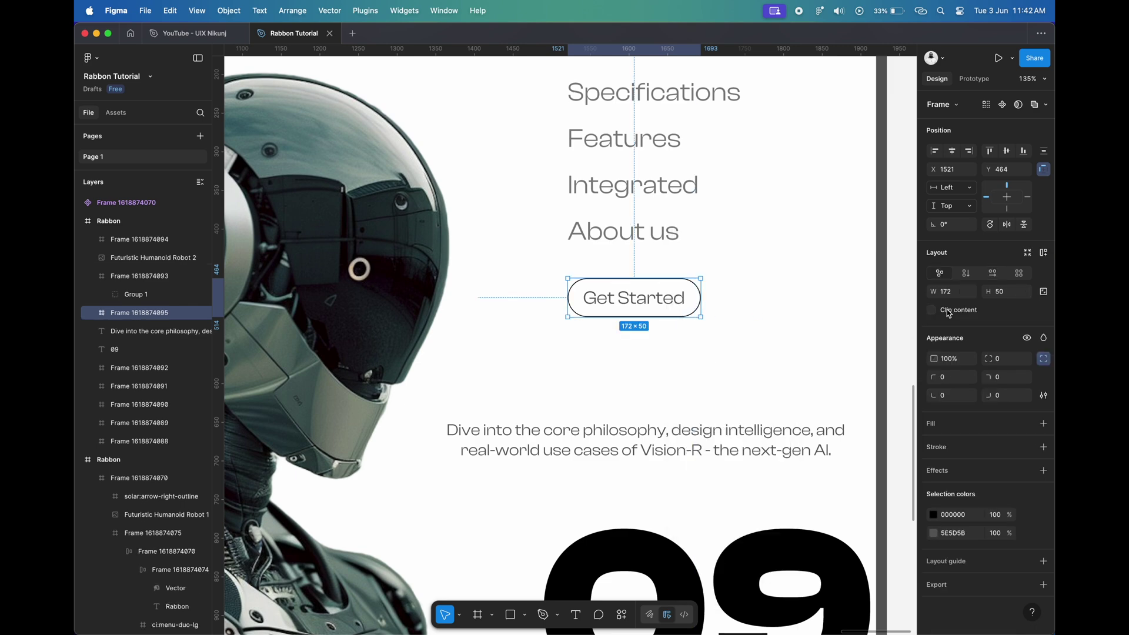
- Frame the 'Dive into' paragraph and the big 09 text separately, then zoom out
{"action": "scroll", "coordinate": [645, 364], "scroll_direction": "down", "scroll_amount": 5}
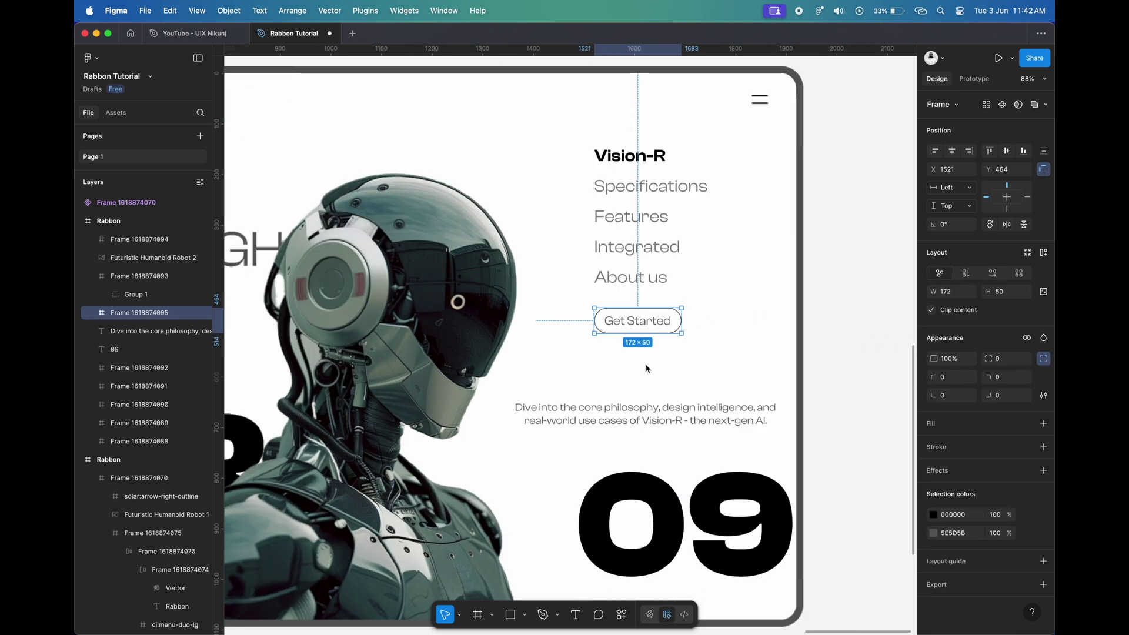
{"action": "left_click", "coordinate": [701, 421]}
{"action": "right_click", "coordinate": [703, 423]}
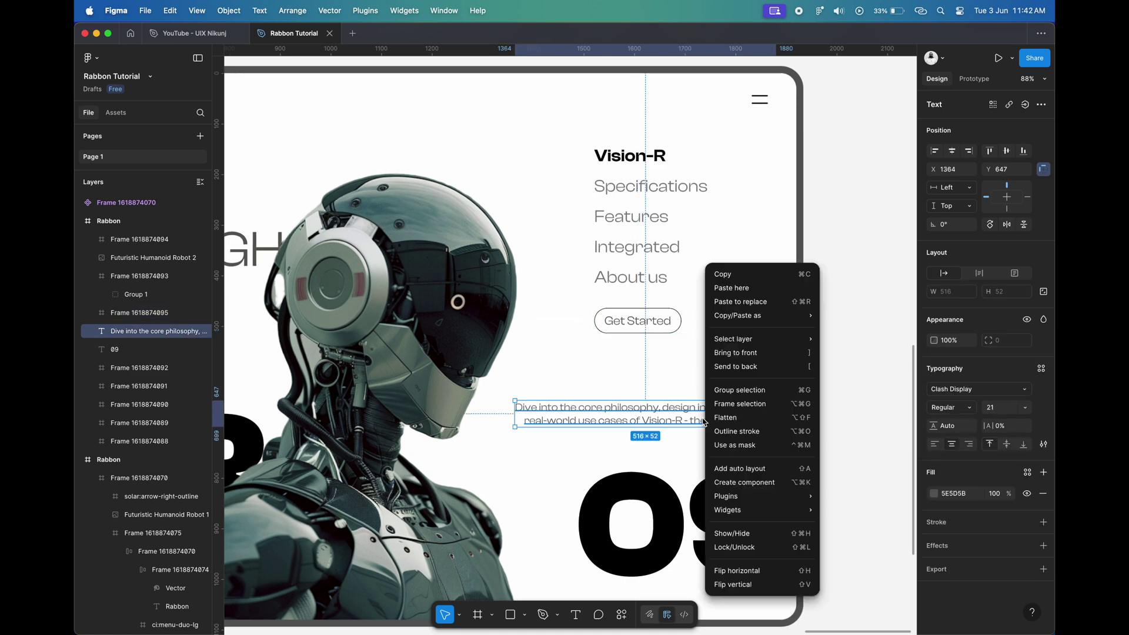
{"action": "left_click", "coordinate": [738, 403]}
{"action": "left_click", "coordinate": [748, 476]}
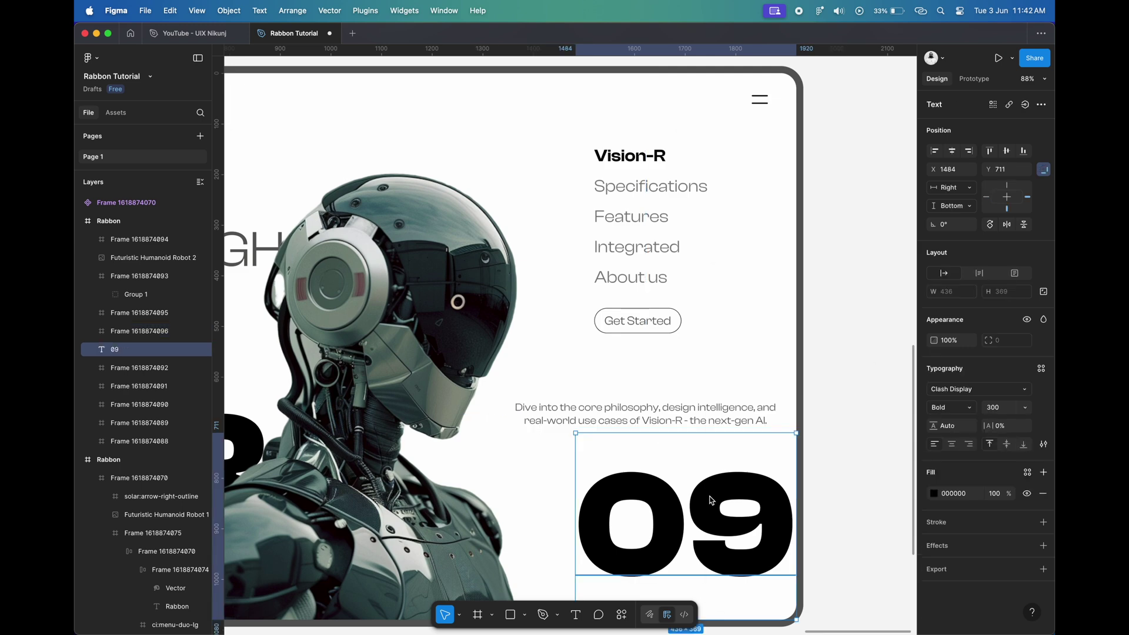
{"action": "right_click", "coordinate": [708, 488]}
{"action": "left_click", "coordinate": [749, 406]}
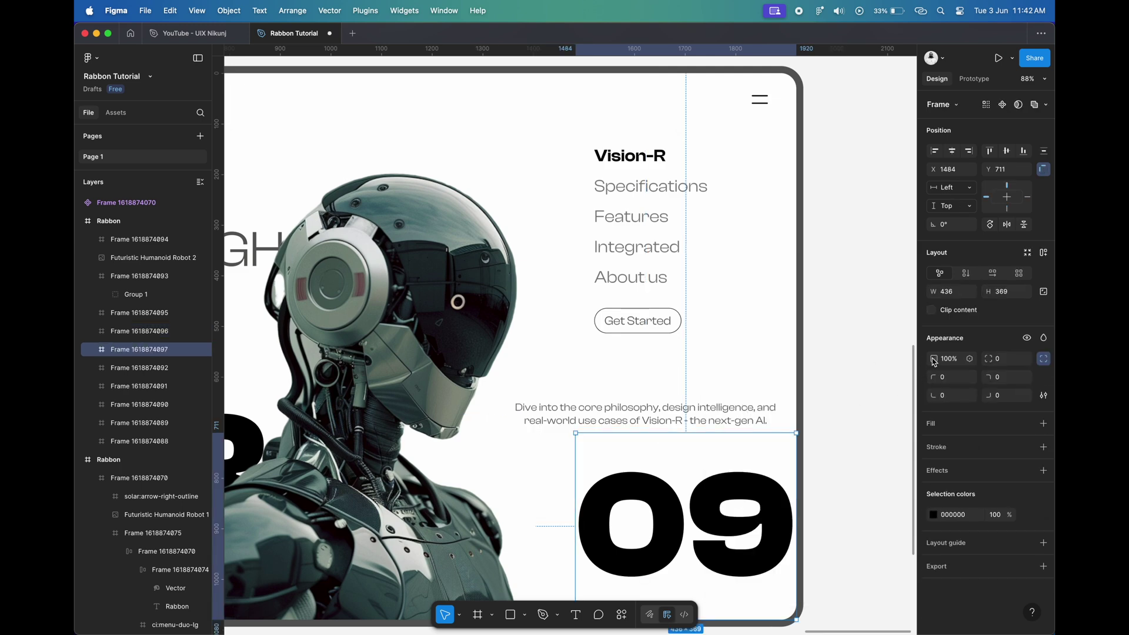
{"action": "scroll", "coordinate": [897, 327], "scroll_direction": "down", "scroll_amount": 5}
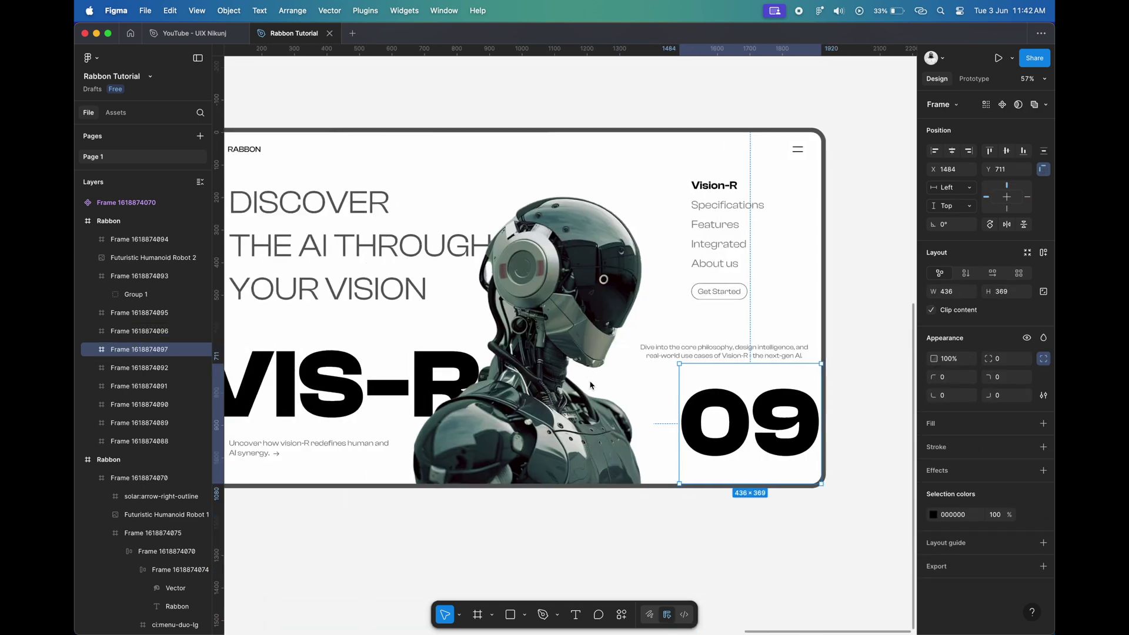
{"action": "key", "text": "Escape"}
{"action": "scroll", "coordinate": [630, 378], "scroll_direction": "down", "scroll_amount": 3}
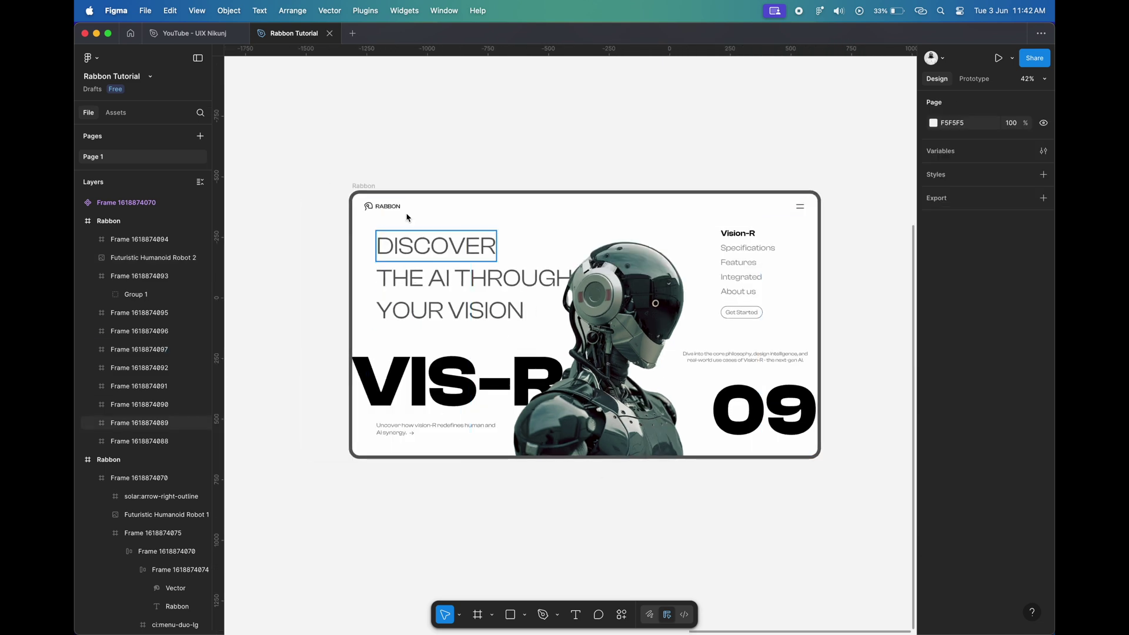
- Option-drag the Rabbon frame to duplicate it and place the copy to the right
{"action": "left_click", "coordinate": [377, 192]}
{"action": "scroll", "coordinate": [353, 189], "scroll_direction": "down", "scroll_amount": 2}
{"action": "scroll", "coordinate": [353, 189], "scroll_direction": "up", "scroll_amount": 2}
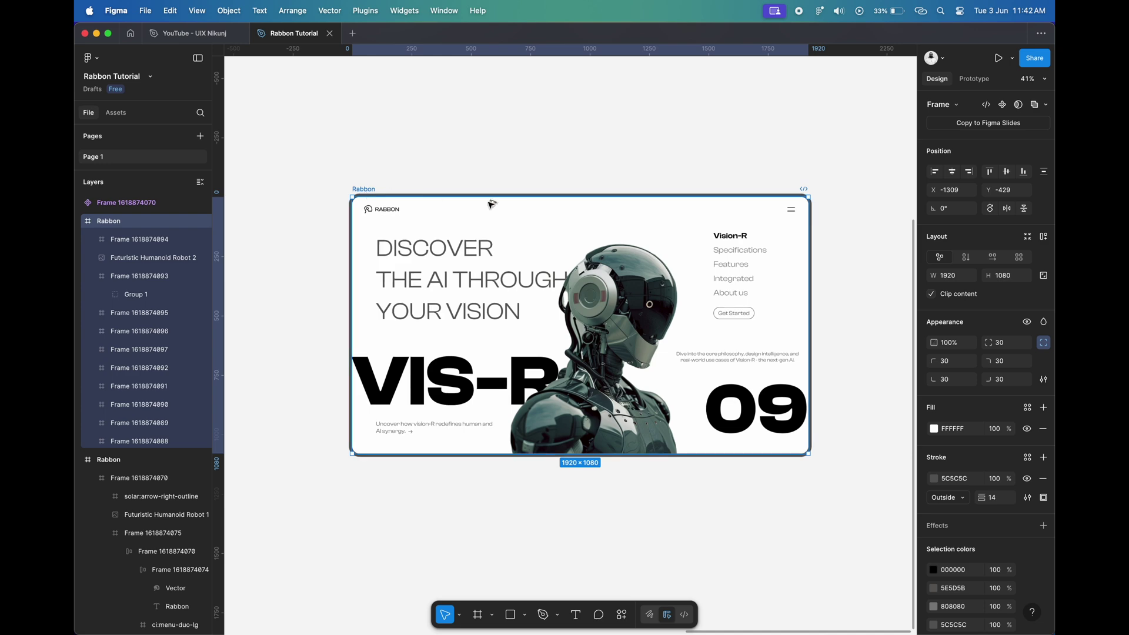
{"action": "left_click_drag", "start_coordinate": [436, 195], "coordinate": [916, 195]}
{"action": "scroll", "coordinate": [586, 281], "scroll_direction": "right", "scroll_amount": 5}
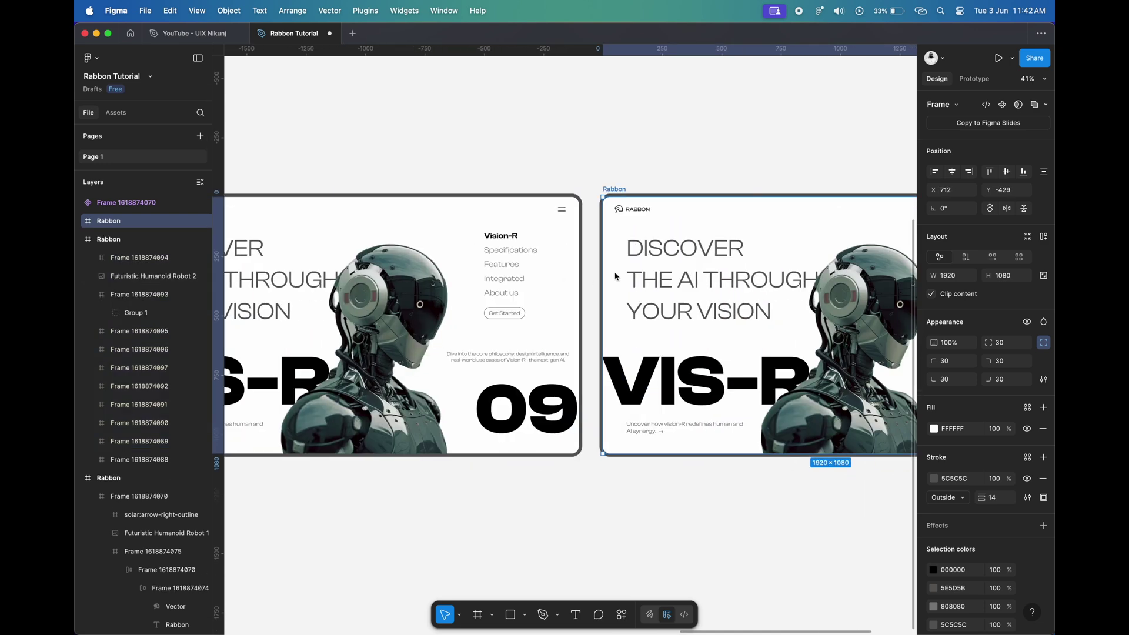
{"action": "left_click_drag", "start_coordinate": [617, 197], "coordinate": [662, 197]}
{"action": "scroll", "coordinate": [574, 402], "scroll_direction": "down", "scroll_amount": 3}
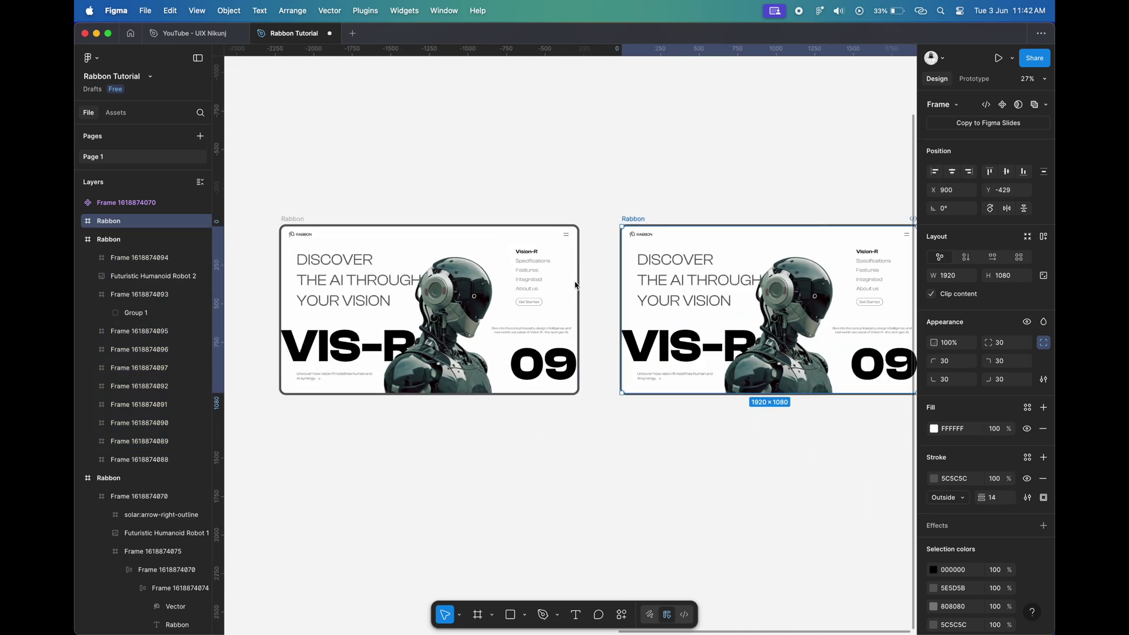
{"action": "scroll", "coordinate": [574, 411], "scroll_direction": "left", "scroll_amount": 5}
{"action": "left_click_drag", "start_coordinate": [612, 429], "coordinate": [423, 244]}
{"action": "scroll", "coordinate": [365, 255], "scroll_direction": "left", "scroll_amount": 3}
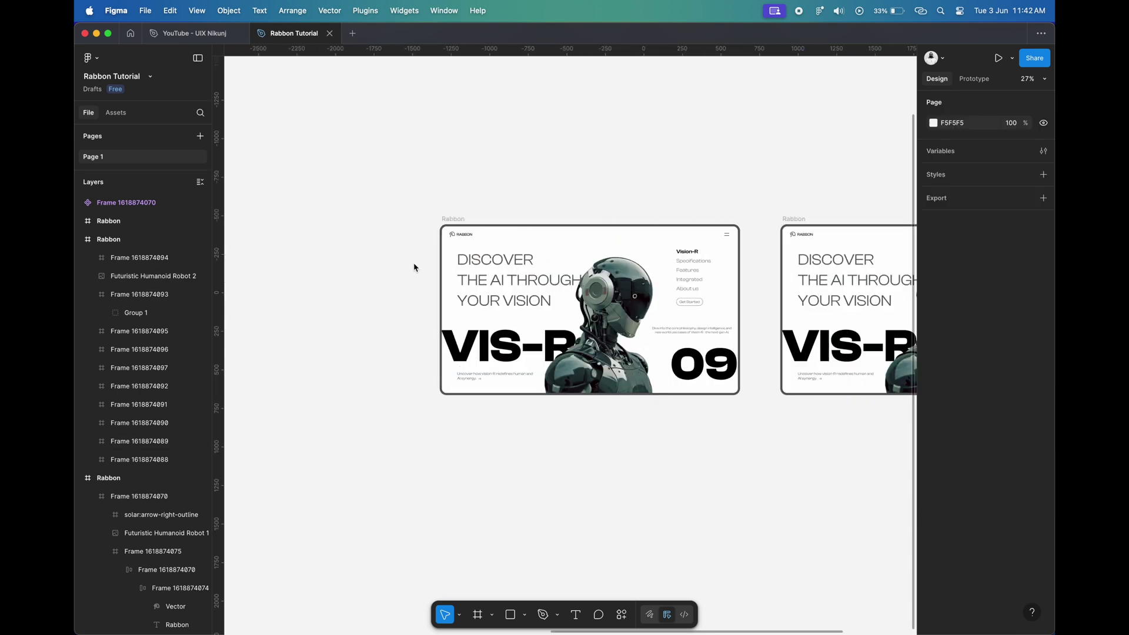
{"action": "scroll", "coordinate": [478, 250], "scroll_direction": "up", "scroll_amount": 5}
{"action": "scroll", "coordinate": [447, 241], "scroll_direction": "right", "scroll_amount": 3}
{"action": "left_click", "coordinate": [381, 224]}
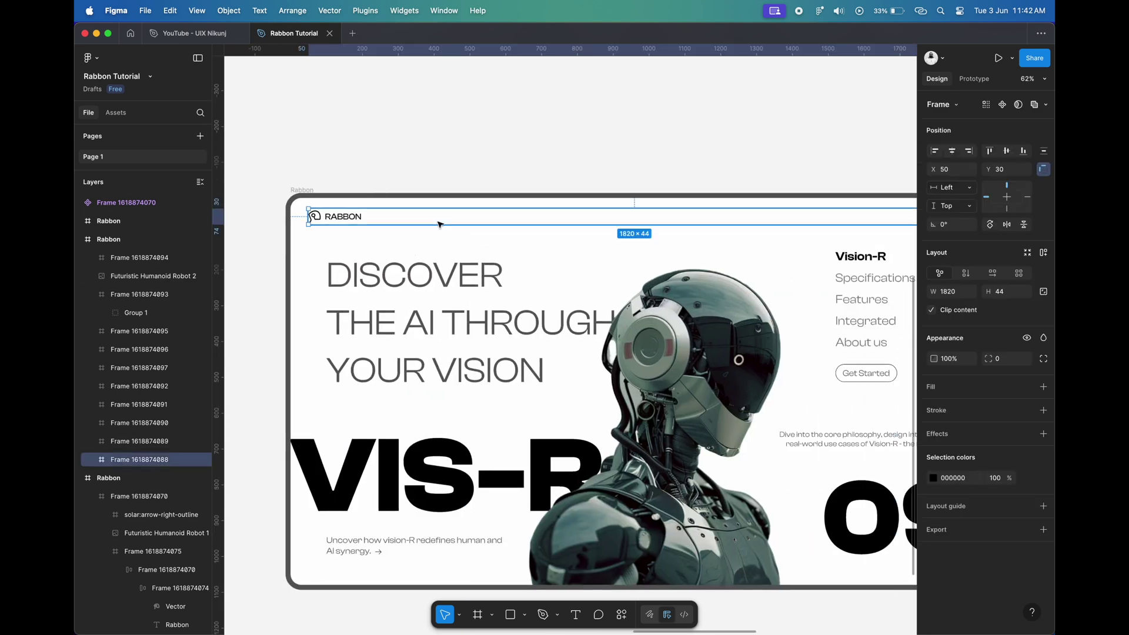
- In the copy, push the logo bar up and DISCOVER down out of their frames
{"action": "scroll", "coordinate": [382, 224], "scroll_direction": "right", "scroll_amount": 2}
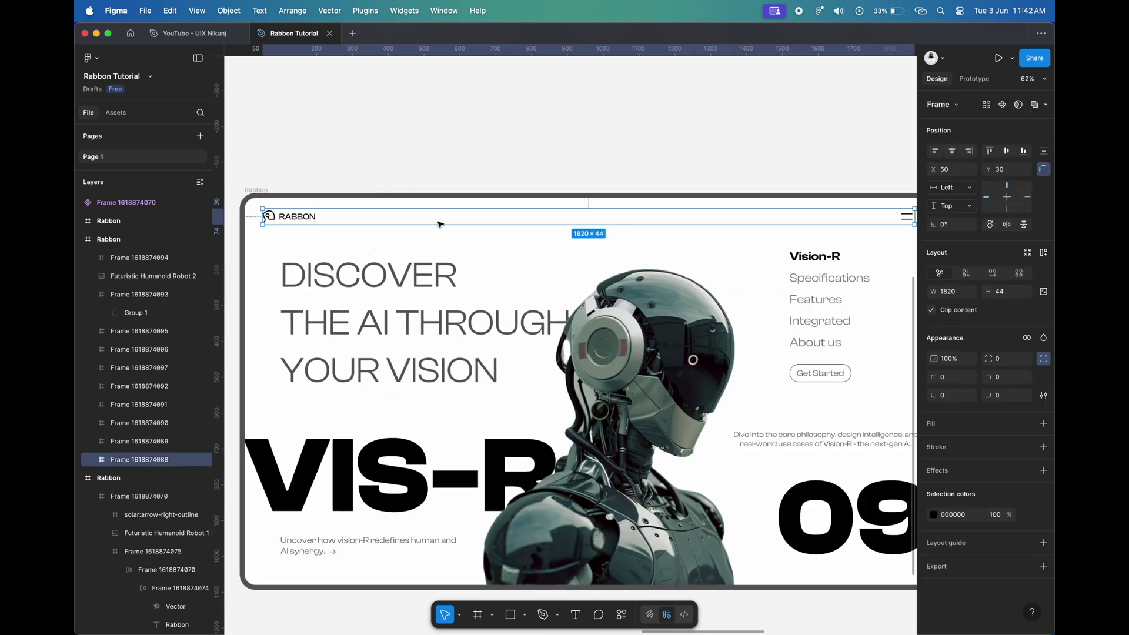
{"action": "left_click", "coordinate": [92, 460]}
{"action": "left_click", "coordinate": [125, 477]}
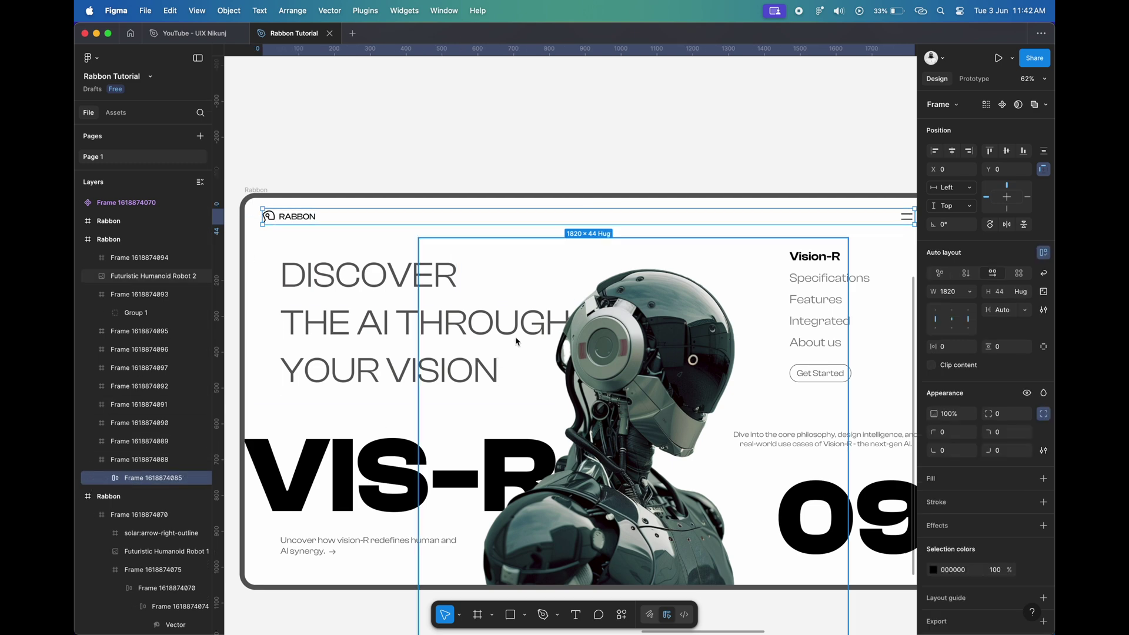
{"action": "key", "text": "shift+Up"}
{"action": "key", "text": "shift+Up"}
{"action": "key", "text": "shift+Up"}
{"action": "key", "text": "shift+Up"}
{"action": "key", "text": "shift+Up"}
{"action": "key", "text": "shift+Up"}
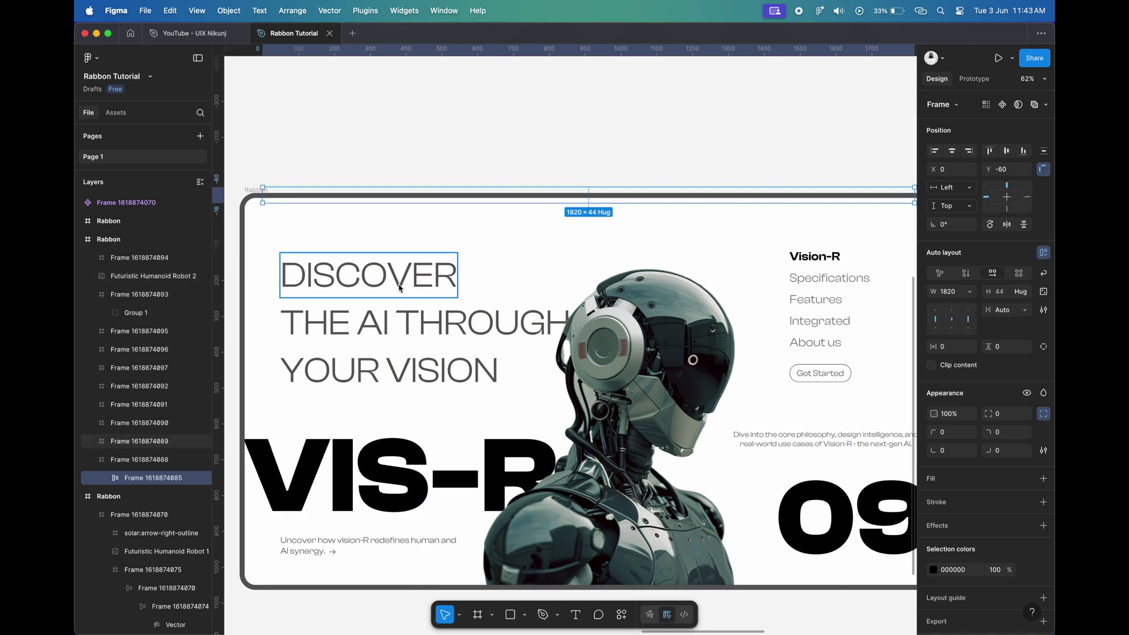
{"action": "left_click", "coordinate": [369, 276]}
{"action": "key", "text": "shift+Down"}
{"action": "key", "text": "shift+Down"}
{"action": "key", "text": "shift+Down"}
{"action": "key", "text": "shift+Down"}
{"action": "key", "text": "shift+Down"}
{"action": "key", "text": "shift+Down"}
{"action": "key", "text": "shift+Down"}
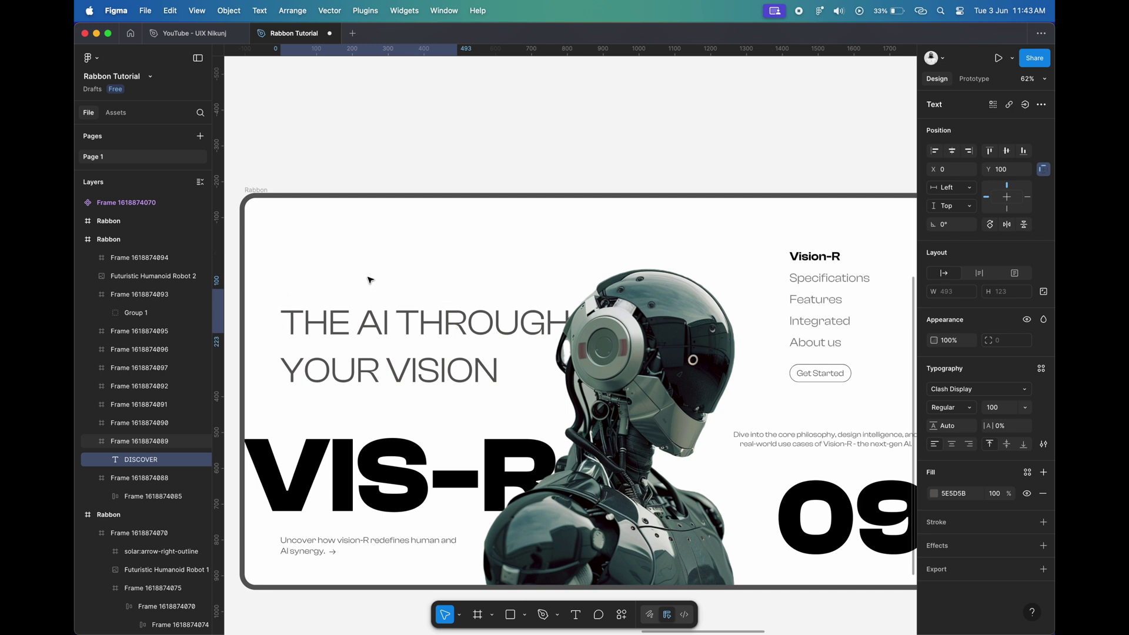
{"action": "key", "text": "shift+Down"}
{"action": "key", "text": "shift+Down"}
- Slide THE AI THROUGH and YOUR VISION down out of view and shift VIS-R right
{"action": "left_click", "coordinate": [323, 331]}
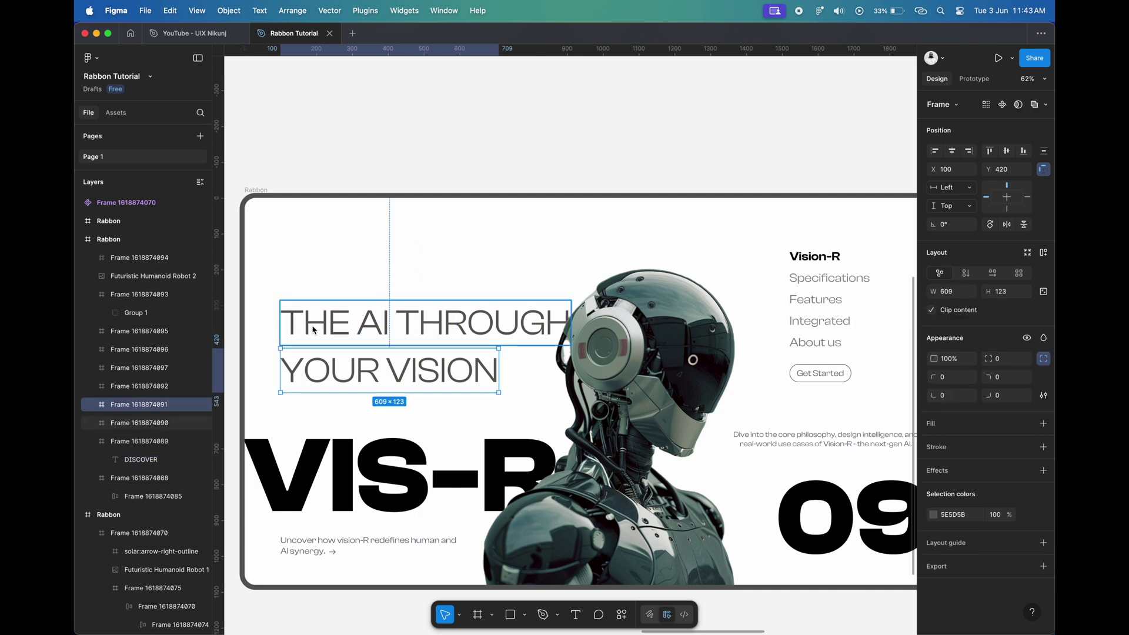
{"action": "double_click", "coordinate": [313, 330]}
{"action": "key", "text": "shift+Down"}
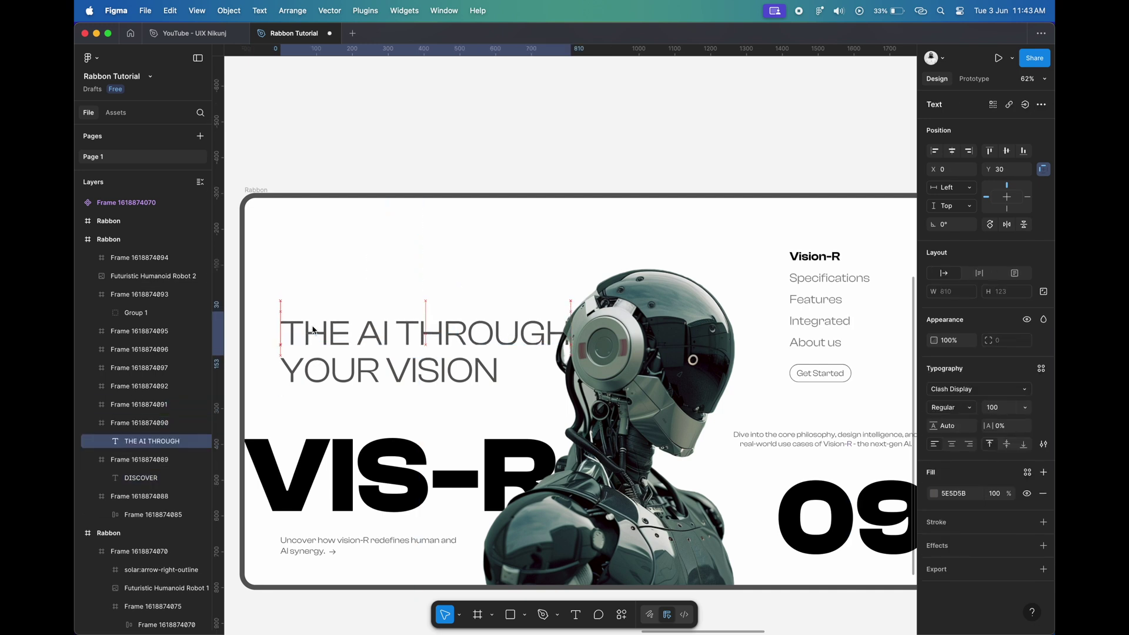
{"action": "key", "text": "shift+Down"}
{"action": "key", "text": "shift+Down"}
{"action": "key", "text": "shift+Down"}
{"action": "key", "text": "shift+Down"}
{"action": "key", "text": "shift+Down"}
{"action": "key", "text": "shift+Down"}
{"action": "key", "text": "shift+Down"}
{"action": "key", "text": "shift+Down"}
{"action": "key", "text": "shift+Down"}
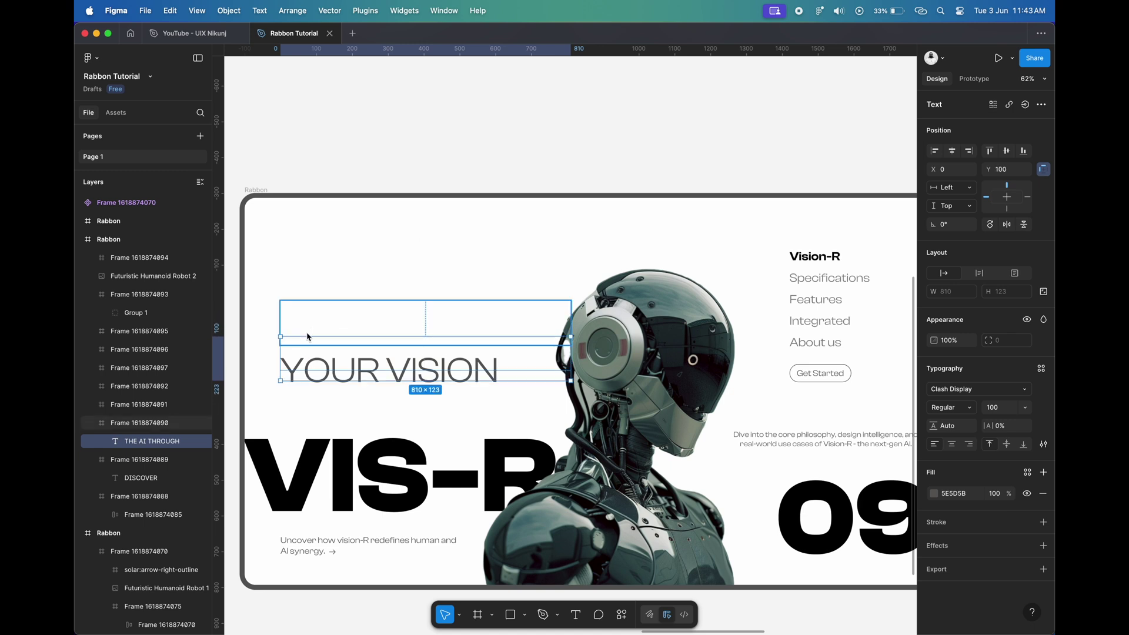
{"action": "left_click", "coordinate": [334, 378]}
{"action": "key", "text": "Return"}
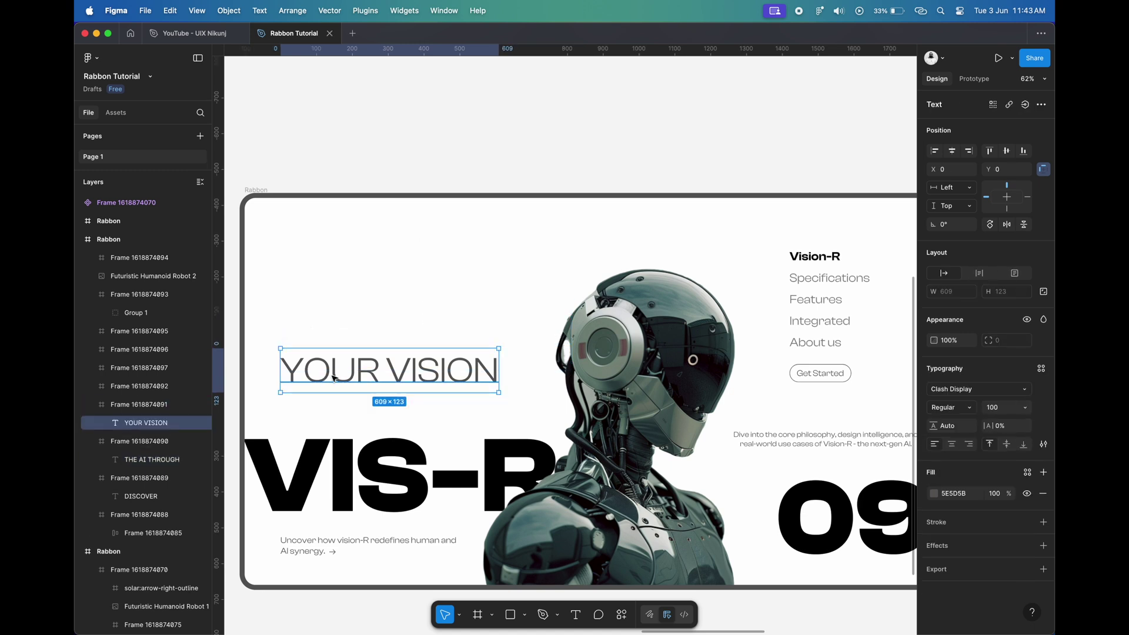
{"action": "key", "text": "shift+Up"}
{"action": "key", "text": "shift+Down"}
{"action": "key", "text": "shift+Down"}
{"action": "key", "text": "shift+Down"}
{"action": "key", "text": "shift+Down"}
{"action": "key", "text": "shift+Down"}
{"action": "key", "text": "shift+Down"}
{"action": "key", "text": "shift+Down"}
{"action": "key", "text": "shift+Down"}
{"action": "key", "text": "shift+Down"}
{"action": "key", "text": "shift+Down"}
{"action": "key", "text": "shift+Down"}
{"action": "left_click", "coordinate": [391, 481]}
{"action": "scroll", "coordinate": [503, 344], "scroll_direction": "down", "scroll_amount": 3}
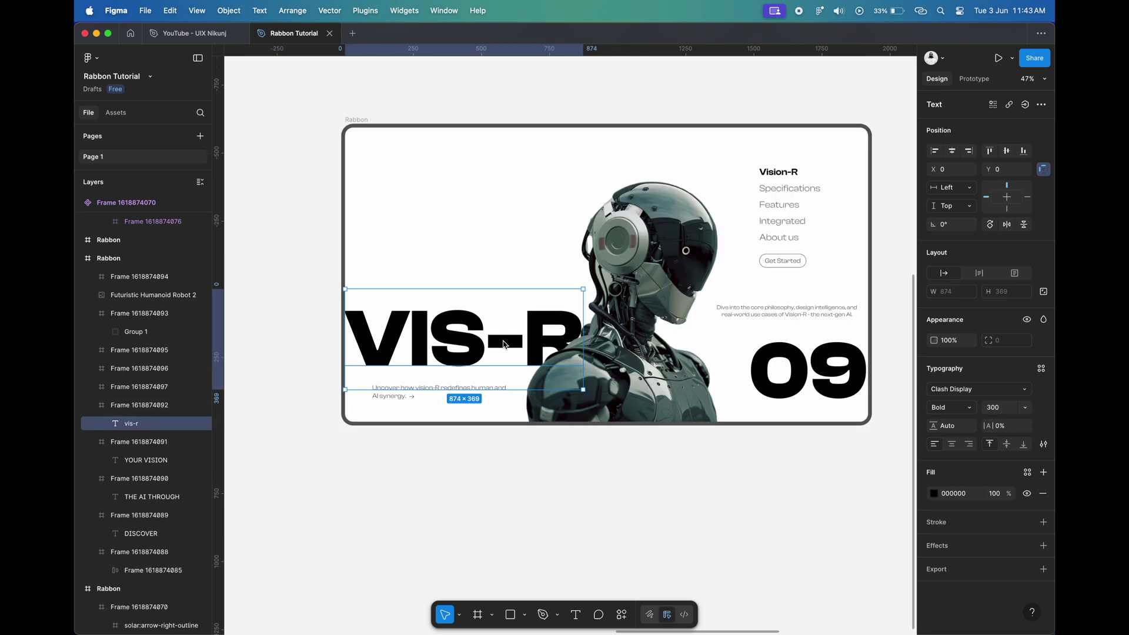
{"action": "key", "text": "shift+Right"}
{"action": "key", "text": "shift+Right"}
{"action": "key", "text": "shift+Right"}
{"action": "key", "text": "shift+Right"}
{"action": "key", "text": "shift+Right"}
{"action": "key", "text": "shift+Right"}
{"action": "key", "text": "shift+Right"}
{"action": "key", "text": "shift+Right"}
{"action": "key", "text": "shift+Right"}
{"action": "key", "text": "shift+Right"}
{"action": "key", "text": "shift+Right"}
{"action": "key", "text": "shift+Right"}
{"action": "key", "text": "shift+Right"}
{"action": "key", "text": "shift+Right"}
{"action": "key", "text": "shift+Right"}
{"action": "key", "text": "shift+Right"}
{"action": "key", "text": "shift+Right"}
{"action": "key", "text": "shift+Right"}
{"action": "key", "text": "shift+Right"}
{"action": "key", "text": "shift+Right"}
{"action": "key", "text": "shift+Right"}
{"action": "key", "text": "shift+Right"}
{"action": "key", "text": "shift+Right"}
{"action": "key", "text": "shift+Right"}
{"action": "key", "text": "shift+Right"}
{"action": "key", "text": "shift+Right"}
{"action": "key", "text": "shift+Right"}
{"action": "key", "text": "shift+Right"}
{"action": "key", "text": "shift+Right"}
{"action": "key", "text": "shift+Right"}
{"action": "key", "text": "shift+Right"}
{"action": "key", "text": "shift+Right"}
{"action": "key", "text": "shift+Right"}
{"action": "key", "text": "shift+Right"}
{"action": "key", "text": "shift+Right"}
{"action": "key", "text": "shift+Right"}
{"action": "key", "text": "shift+Right"}
{"action": "key", "text": "shift+Right"}
{"action": "key", "text": "shift+Right"}
{"action": "key", "text": "shift+Right"}
{"action": "key", "text": "shift+Right"}
{"action": "key", "text": "shift+Right"}
{"action": "key", "text": "shift+Right"}
{"action": "key", "text": "shift+Right"}
{"action": "key", "text": "shift+Right"}
{"action": "key", "text": "shift+Right"}
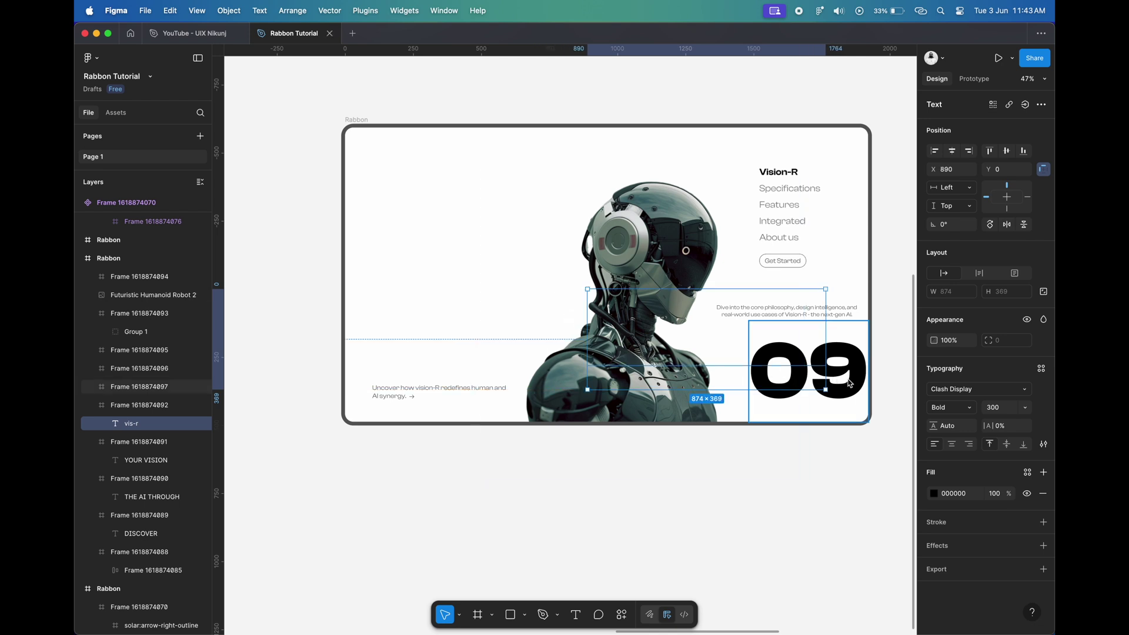
- Slide the 09 text left inside its frame and widen the 09 frame leftward
{"action": "left_click", "coordinate": [847, 383]}
{"action": "double_click", "coordinate": [847, 383]}
{"action": "key", "text": "shift+Left"}
{"action": "key", "text": "shift+Left"}
{"action": "key", "text": "shift+Left"}
{"action": "key", "text": "shift+Left"}
{"action": "key", "text": "shift+Left"}
{"action": "key", "text": "shift+Left"}
{"action": "key", "text": "shift+Left"}
{"action": "key", "text": "shift+Left"}
{"action": "key", "text": "shift+Left"}
{"action": "key", "text": "shift+Left"}
{"action": "key", "text": "shift+Left"}
{"action": "key", "text": "shift+Left"}
{"action": "key", "text": "shift+Left"}
{"action": "key", "text": "shift+Left"}
{"action": "key", "text": "shift+Left"}
{"action": "key", "text": "shift+Left"}
{"action": "key", "text": "shift+Left"}
{"action": "key", "text": "shift+Left"}
{"action": "key", "text": "shift+Left"}
{"action": "key", "text": "shift+Left"}
{"action": "key", "text": "shift+Left"}
{"action": "key", "text": "shift+Left"}
{"action": "key", "text": "shift+Left"}
{"action": "key", "text": "shift+Left"}
{"action": "key", "text": "shift+Left"}
{"action": "key", "text": "shift+Left"}
{"action": "key", "text": "Escape"}
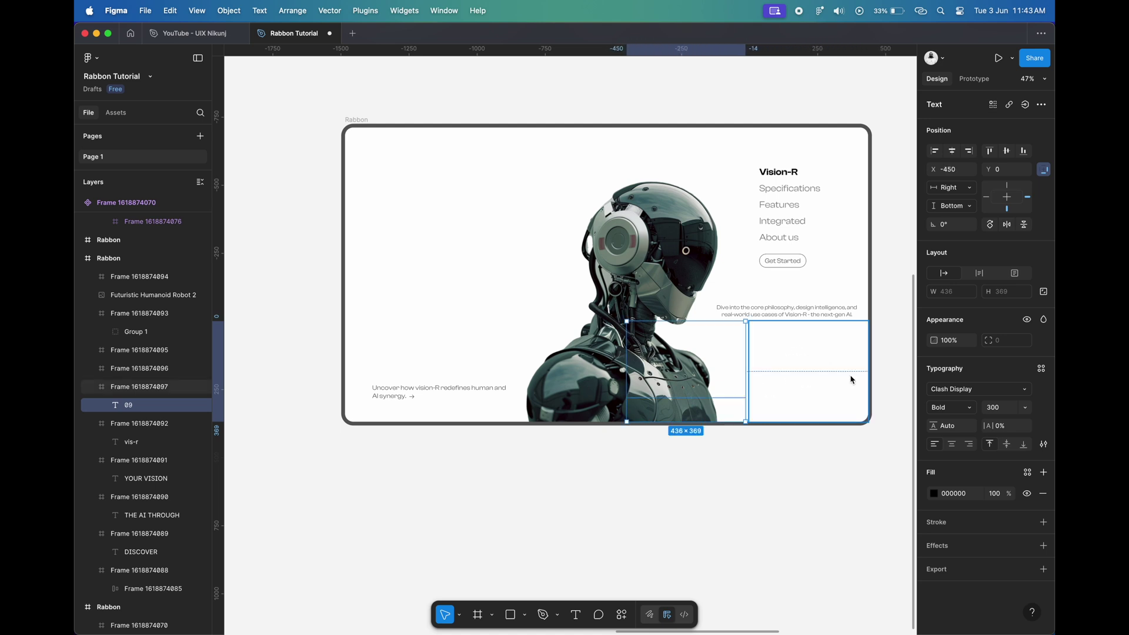
{"action": "scroll", "coordinate": [770, 370], "scroll_direction": "up", "scroll_amount": 3}
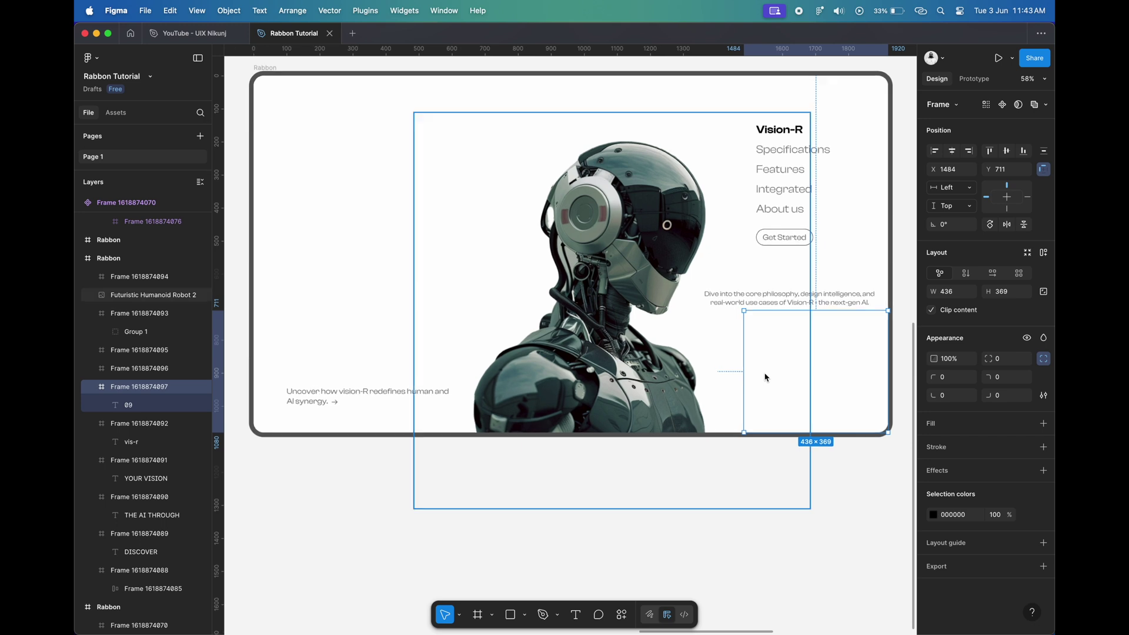
{"action": "left_click_drag", "start_coordinate": [745, 365], "coordinate": [685, 364]}
- Reselect the 09 text and slide the remaining 9 fully out of the frame
{"action": "double_click", "coordinate": [724, 363]}
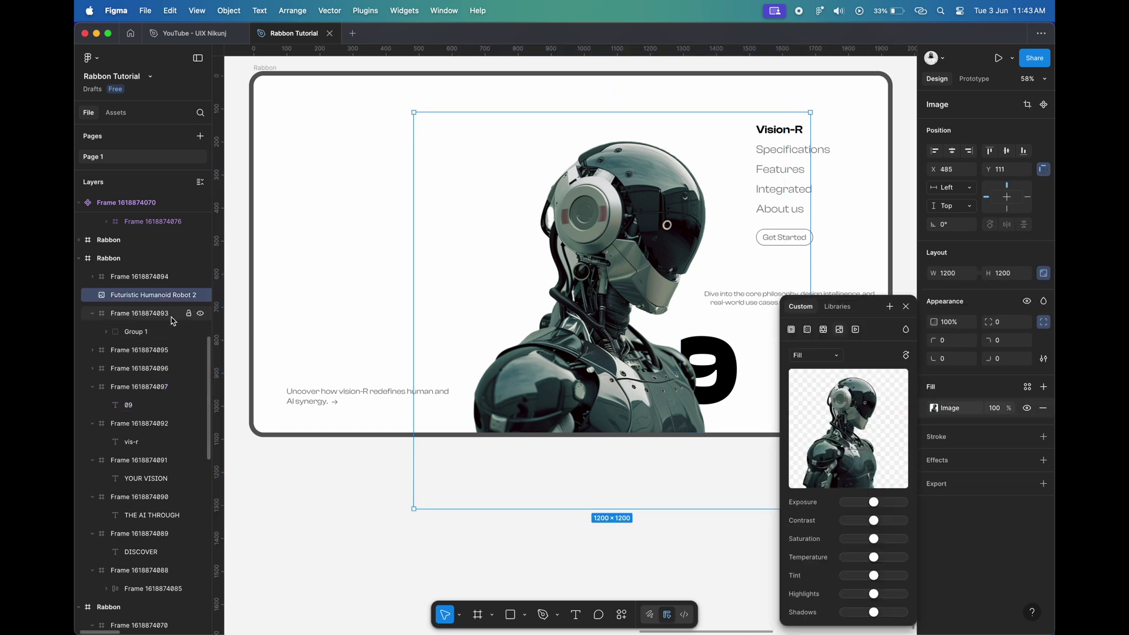
{"action": "left_click", "coordinate": [906, 306]}
{"action": "left_click", "coordinate": [839, 341]}
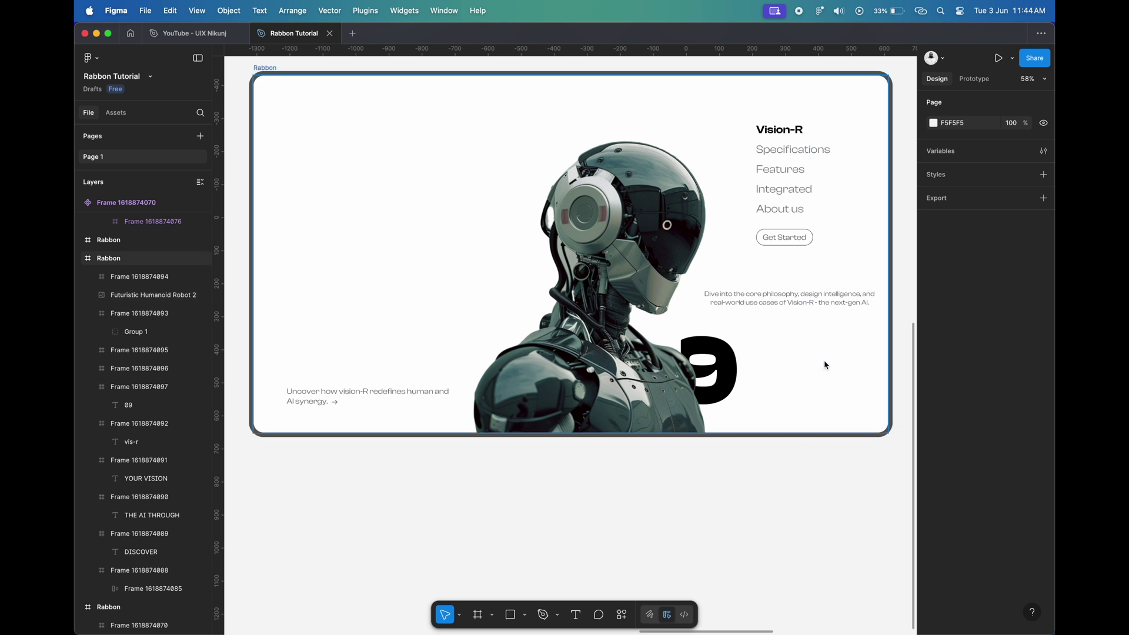
{"action": "left_click", "coordinate": [801, 374]}
{"action": "left_click", "coordinate": [853, 374]}
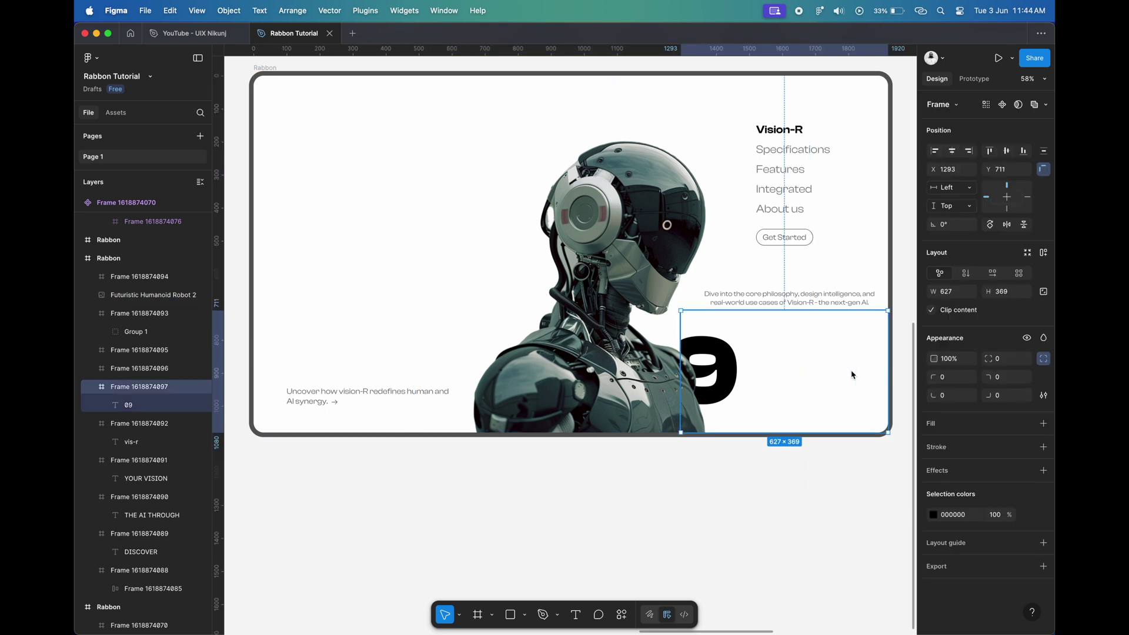
{"action": "key", "text": "Return"}
{"action": "key", "text": "shift+Left"}
{"action": "key", "text": "shift+Left"}
{"action": "key", "text": "shift+Left"}
{"action": "key", "text": "shift+Left"}
{"action": "key", "text": "shift+Left"}
{"action": "key", "text": "shift+Left"}
{"action": "key", "text": "shift+Left"}
{"action": "key", "text": "shift+Left"}
{"action": "key", "text": "shift+Left"}
{"action": "key", "text": "Escape"}
{"action": "left_click", "coordinate": [745, 517]}
{"action": "scroll", "coordinate": [746, 517], "scroll_direction": "down", "scroll_amount": 3}
{"action": "scroll", "coordinate": [706, 388], "scroll_direction": "down", "scroll_amount": 2}
{"action": "scroll", "coordinate": [706, 388], "scroll_direction": "up", "scroll_amount": 3}
{"action": "left_click", "coordinate": [831, 325]}
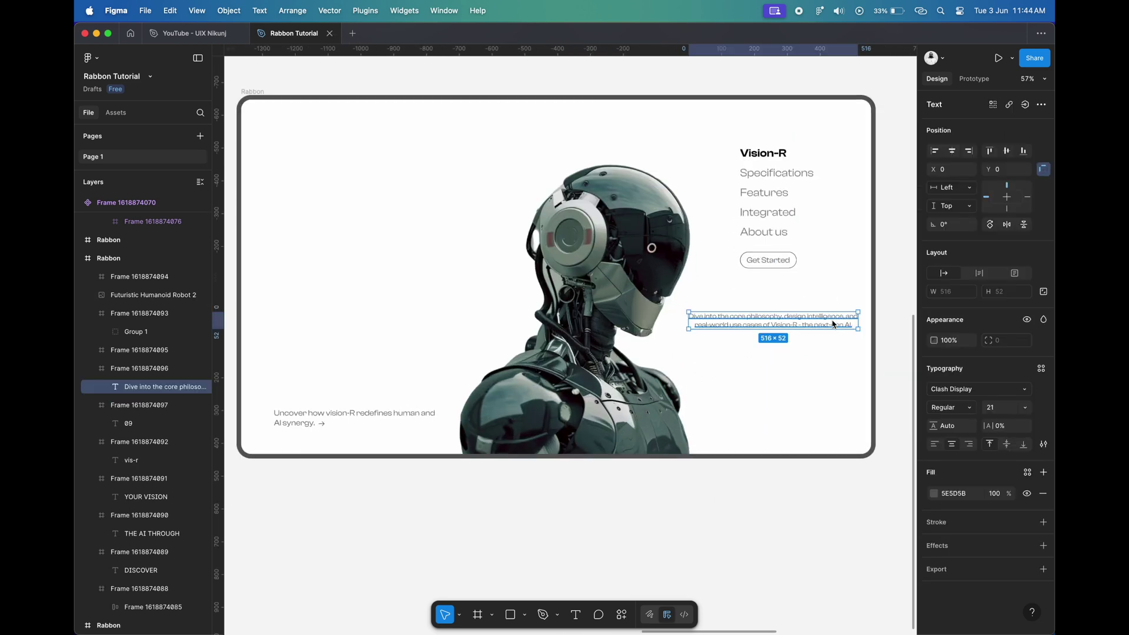
- Push the 'Dive into' paragraph down and slide the auto-layout nav links right out of view
{"action": "scroll", "coordinate": [832, 324], "scroll_direction": "up", "scroll_amount": 3}
{"action": "key", "text": "shift+Down"}
{"action": "key", "text": "shift+Down"}
{"action": "key", "text": "shift+Down"}
{"action": "key", "text": "shift+Down"}
{"action": "key", "text": "shift+Down"}
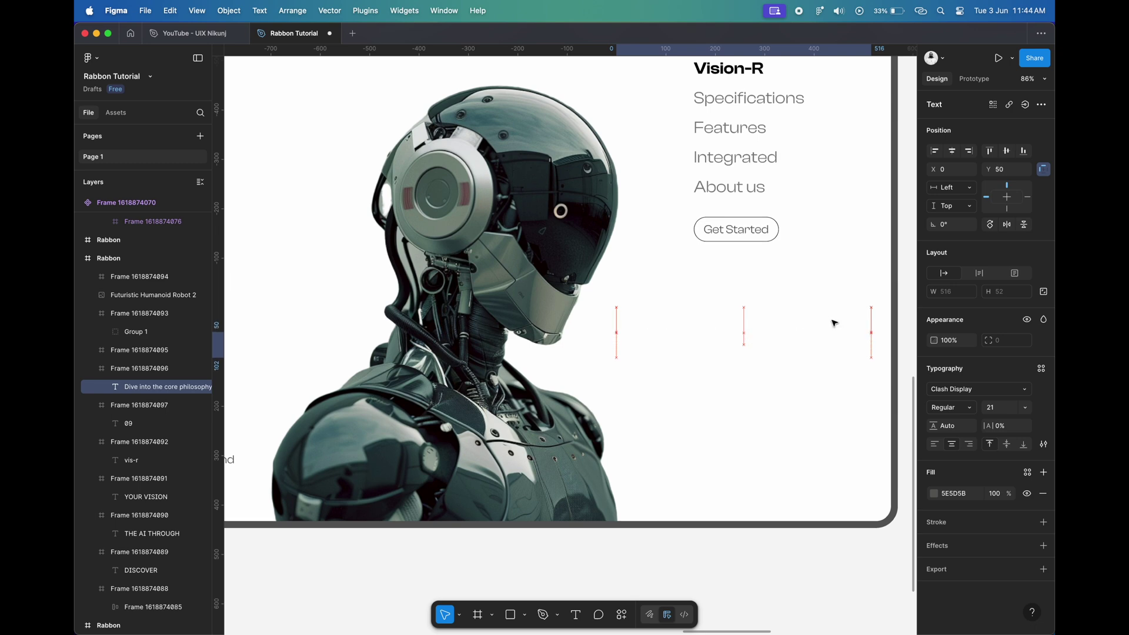
{"action": "scroll", "coordinate": [664, 302], "scroll_direction": "up", "scroll_amount": 2}
{"action": "scroll", "coordinate": [663, 302], "scroll_direction": "down", "scroll_amount": 2}
{"action": "left_click", "coordinate": [727, 233]}
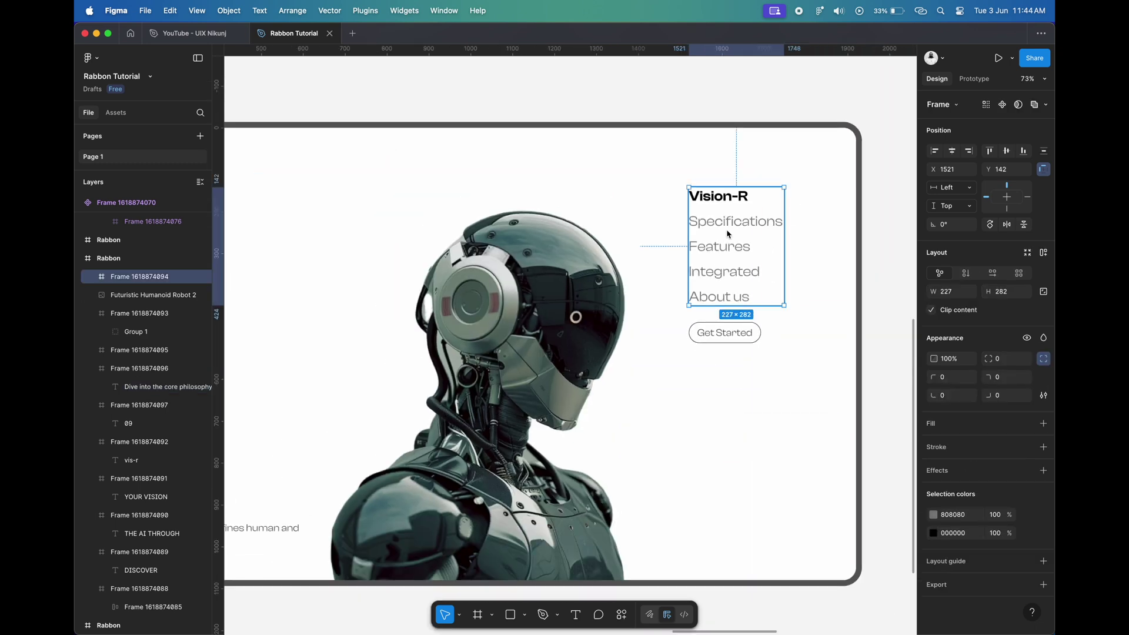
{"action": "key", "text": "shift+a"}
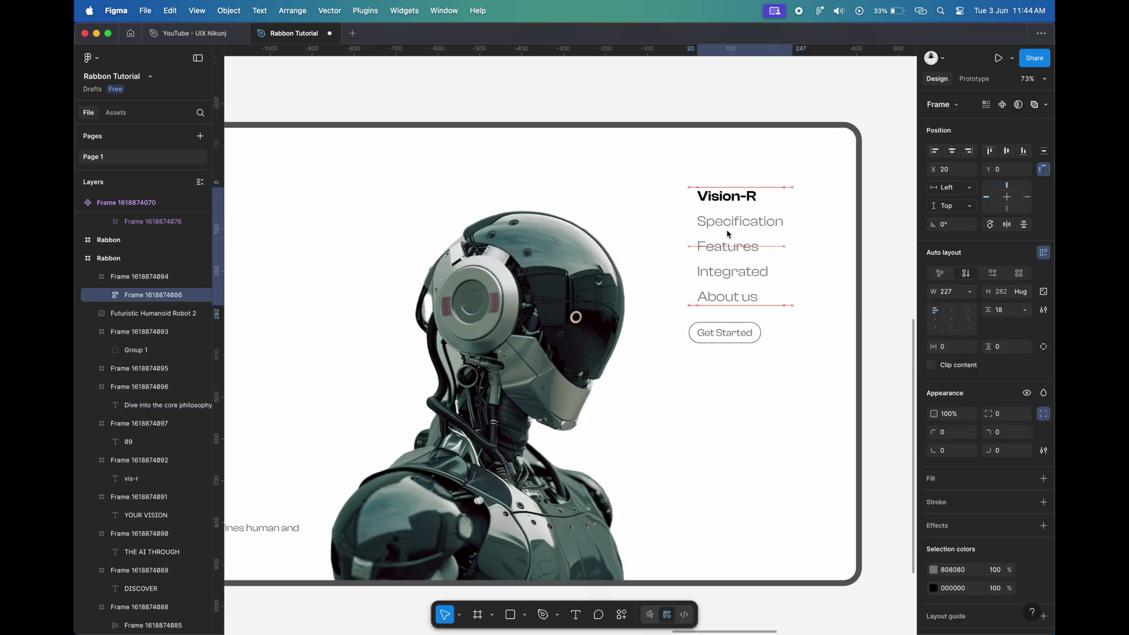
{"action": "key", "text": "shift+Right"}
{"action": "key", "text": "shift+Right"}
{"action": "key", "text": "shift+Right"}
{"action": "key", "text": "shift+Right"}
{"action": "key", "text": "shift+Right"}
{"action": "key", "text": "shift+Right"}
{"action": "key", "text": "shift+Right"}
{"action": "key", "text": "shift+Right"}
{"action": "key", "text": "shift+Right"}
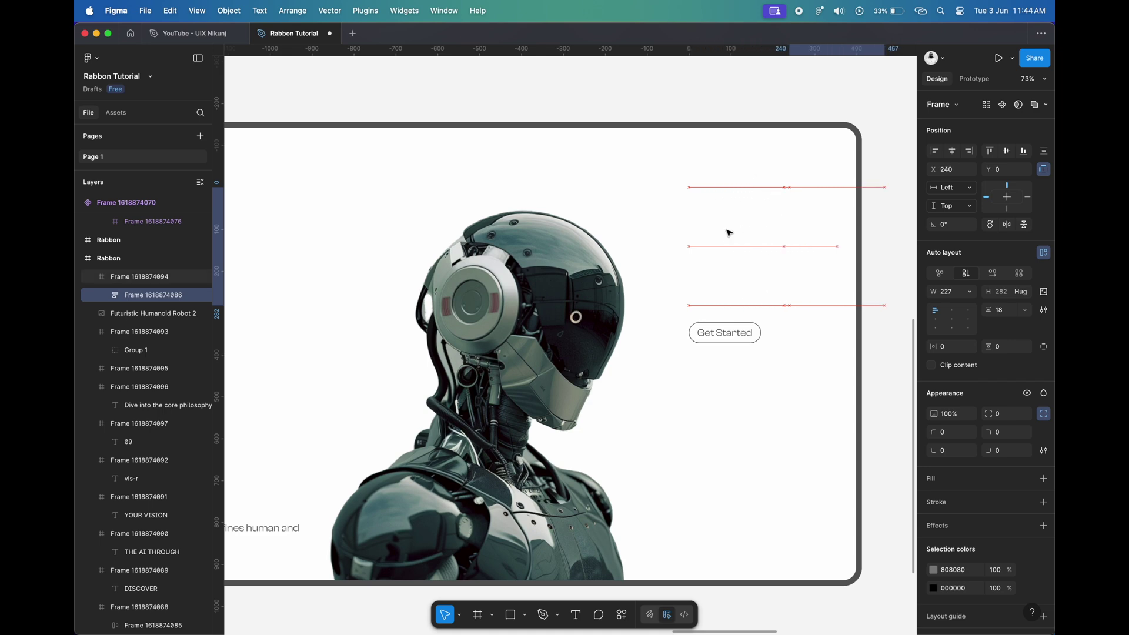
- Nudge the Get Started button down out of view and select the bottom caption group
{"action": "left_click", "coordinate": [729, 235]}
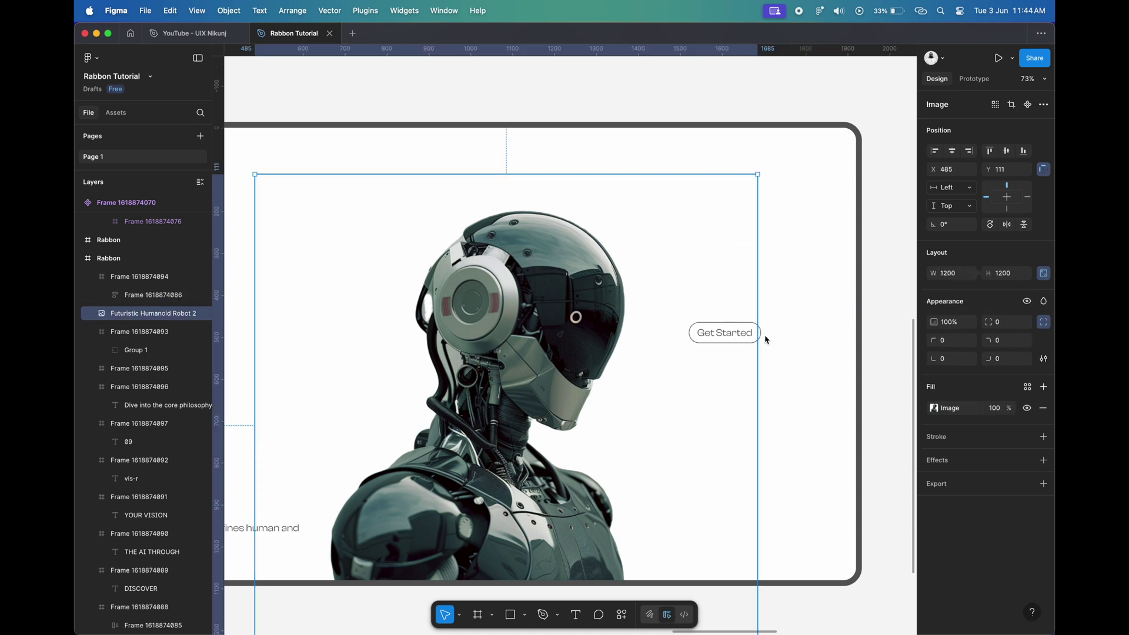
{"action": "scroll", "coordinate": [766, 340], "scroll_direction": "up", "scroll_amount": 5, "text": "ctrl"}
{"action": "left_click", "coordinate": [755, 331]}
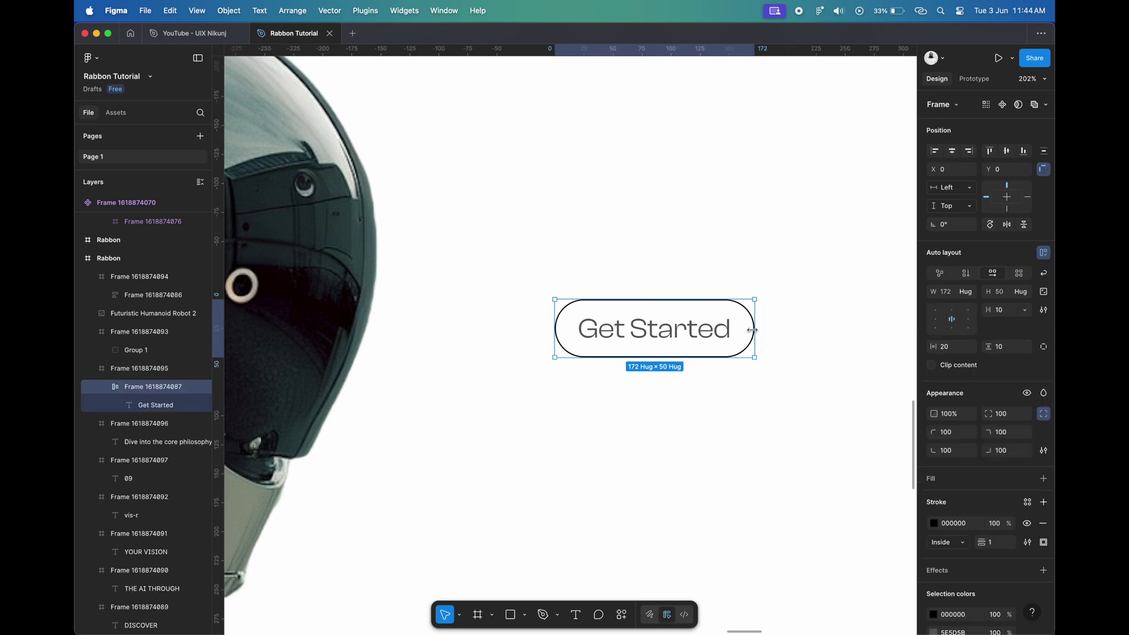
{"action": "key", "text": "shift+Down"}
{"action": "key", "text": "shift+Down"}
{"action": "key", "text": "shift+Down"}
{"action": "key", "text": "shift+Down"}
{"action": "key", "text": "shift+Down"}
{"action": "key", "text": "shift+Down"}
{"action": "scroll", "coordinate": [753, 330], "scroll_direction": "down", "scroll_amount": 5, "text": "ctrl"}
{"action": "scroll", "coordinate": [746, 328], "scroll_direction": "down", "scroll_amount": 2, "text": "ctrl"}
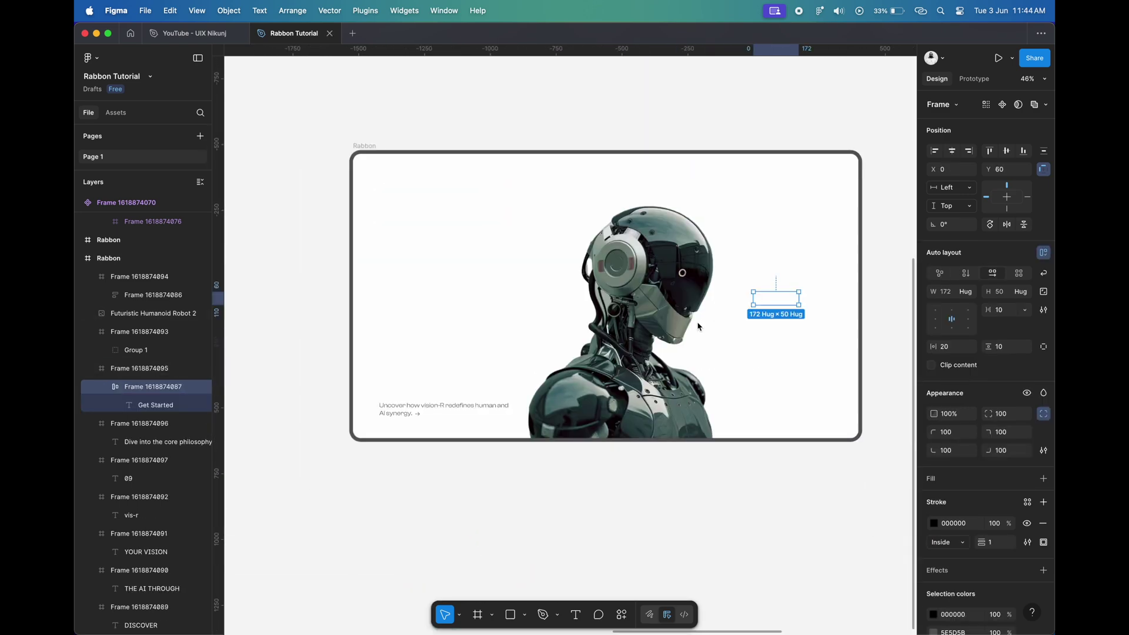
{"action": "scroll", "coordinate": [699, 327], "scroll_direction": "left", "scroll_amount": 2}
{"action": "left_click", "coordinate": [436, 418]}
{"action": "double_click", "coordinate": [438, 419]}
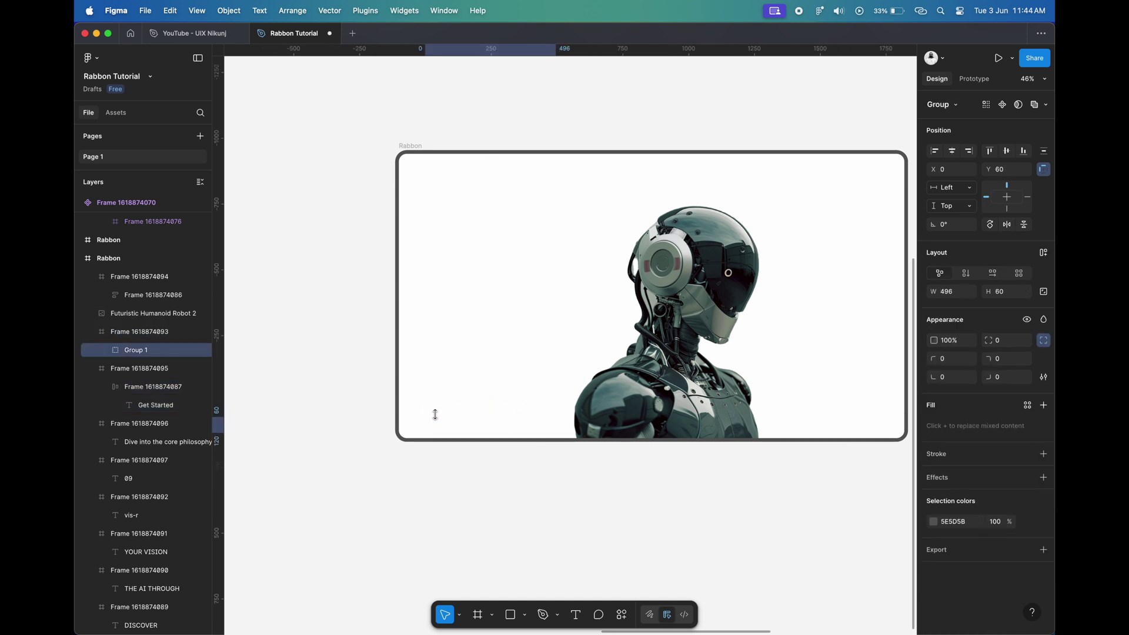
- Move the caption group below its frame and resize the robot image to 754×754
{"action": "left_click_drag", "start_coordinate": [435, 414], "coordinate": [438, 417]}
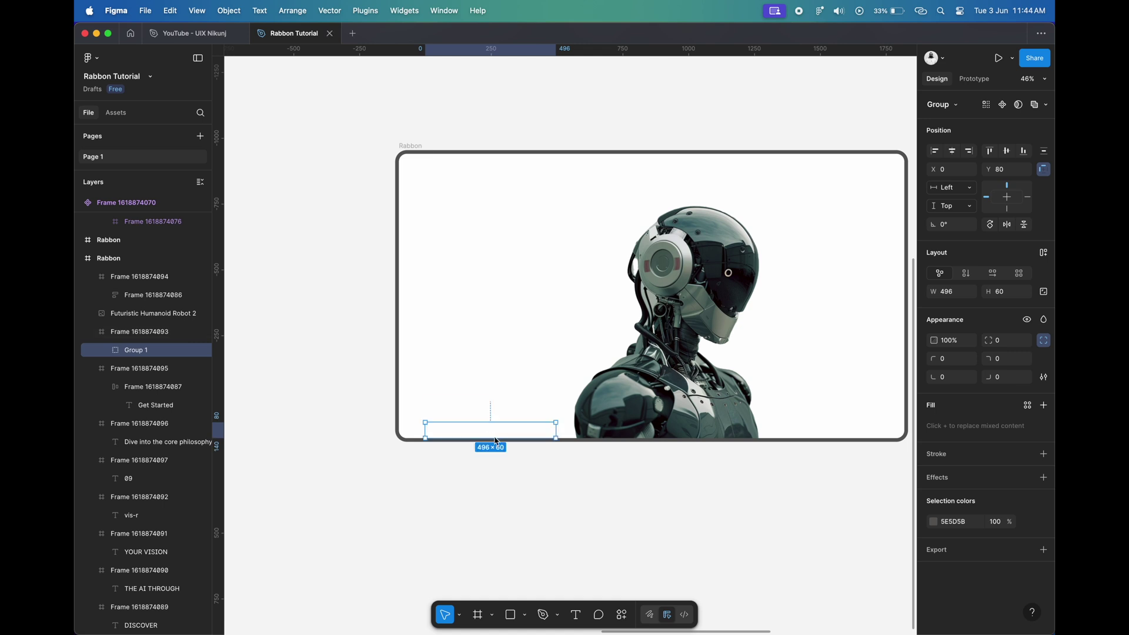
{"action": "scroll", "coordinate": [592, 414], "scroll_direction": "down", "scroll_amount": 2}
{"action": "left_click", "coordinate": [592, 414]}
{"action": "left_click_drag", "start_coordinate": [635, 267], "coordinate": [605, 380]}
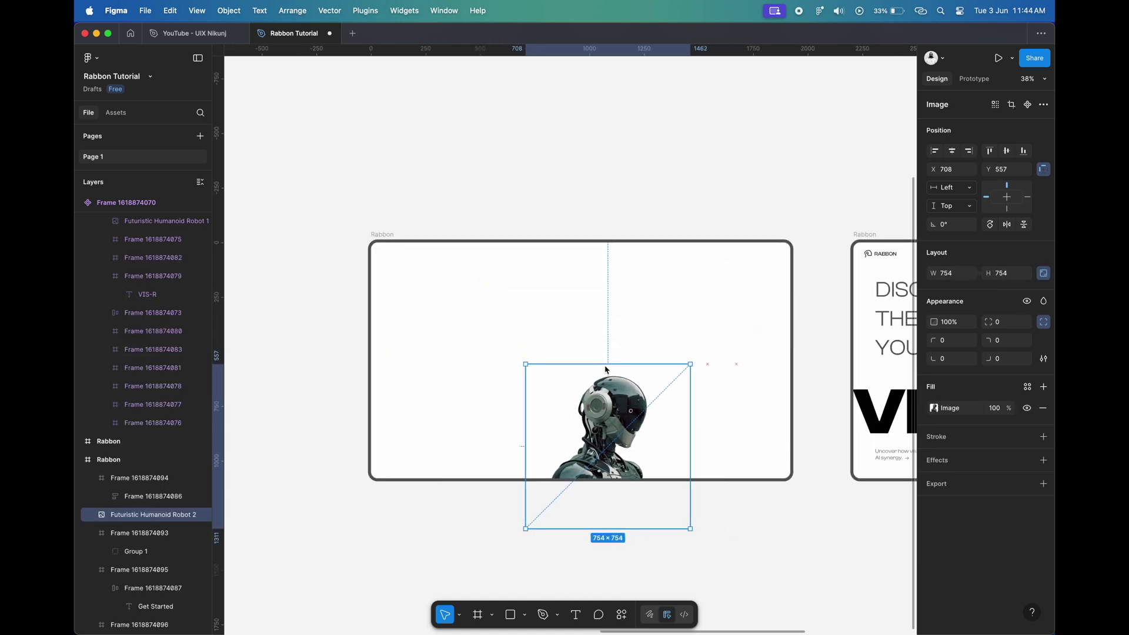
{"action": "left_click_drag", "start_coordinate": [605, 380], "coordinate": [605, 368]}
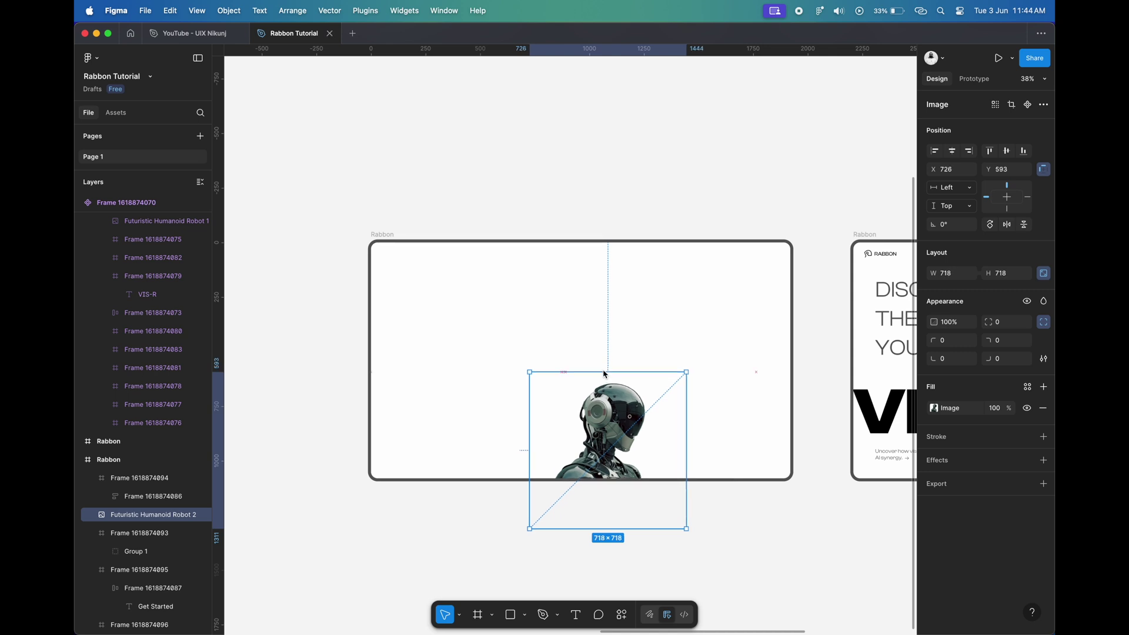
- Set the robot image's Y position to 740 and its layer opacity to 0%
{"action": "scroll", "coordinate": [605, 368], "scroll_direction": "down", "scroll_amount": 3}
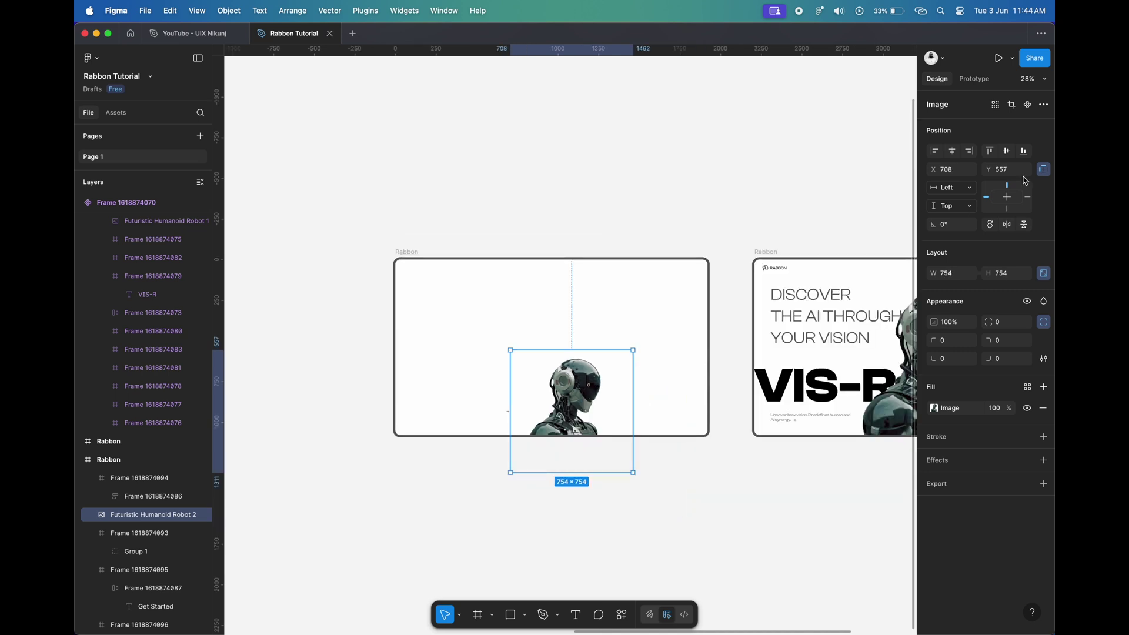
{"action": "type", "text": "700"}
{"action": "key", "text": "Return"}
{"action": "left_click", "coordinate": [1007, 169]}
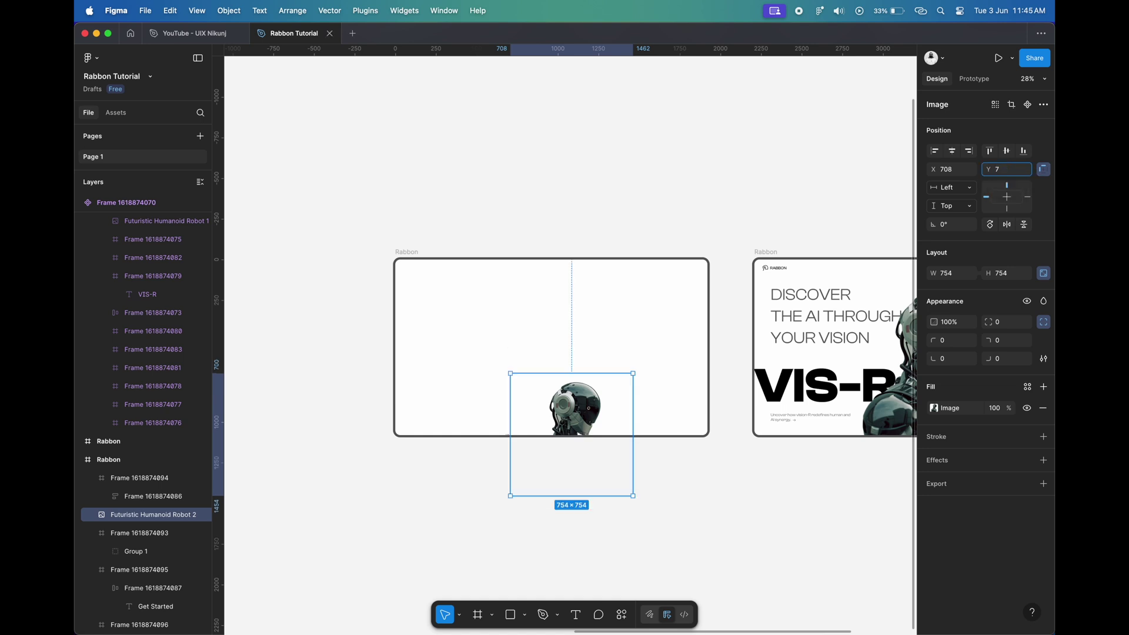
{"action": "key", "text": "Return"}
{"action": "scroll", "coordinate": [535, 497], "scroll_direction": "up", "scroll_amount": 3}
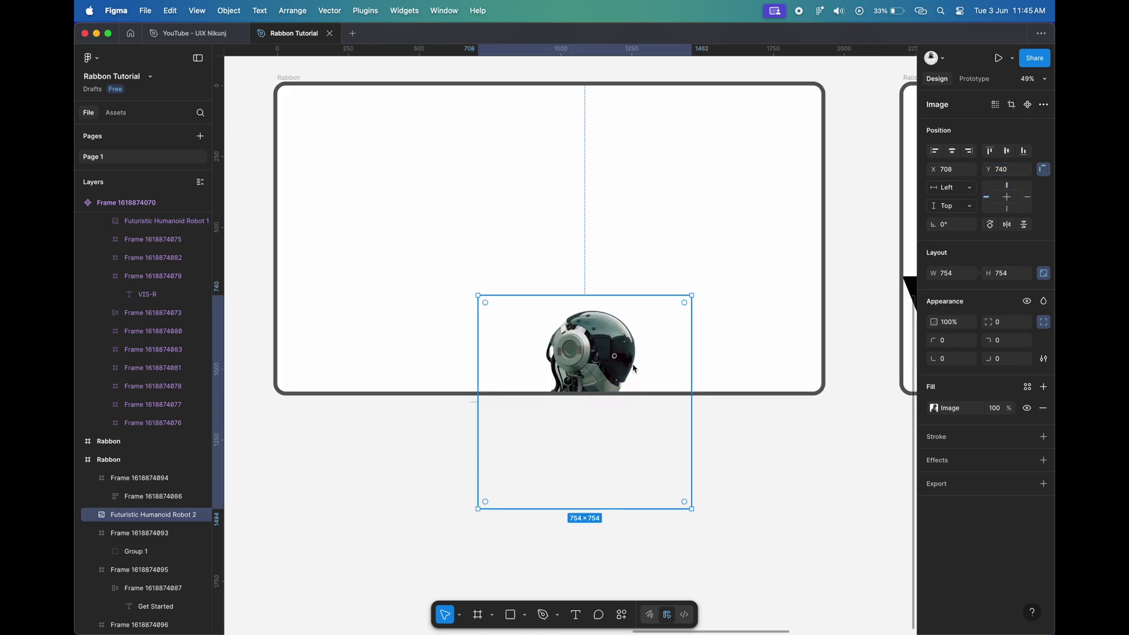
{"action": "left_click", "coordinate": [949, 324]}
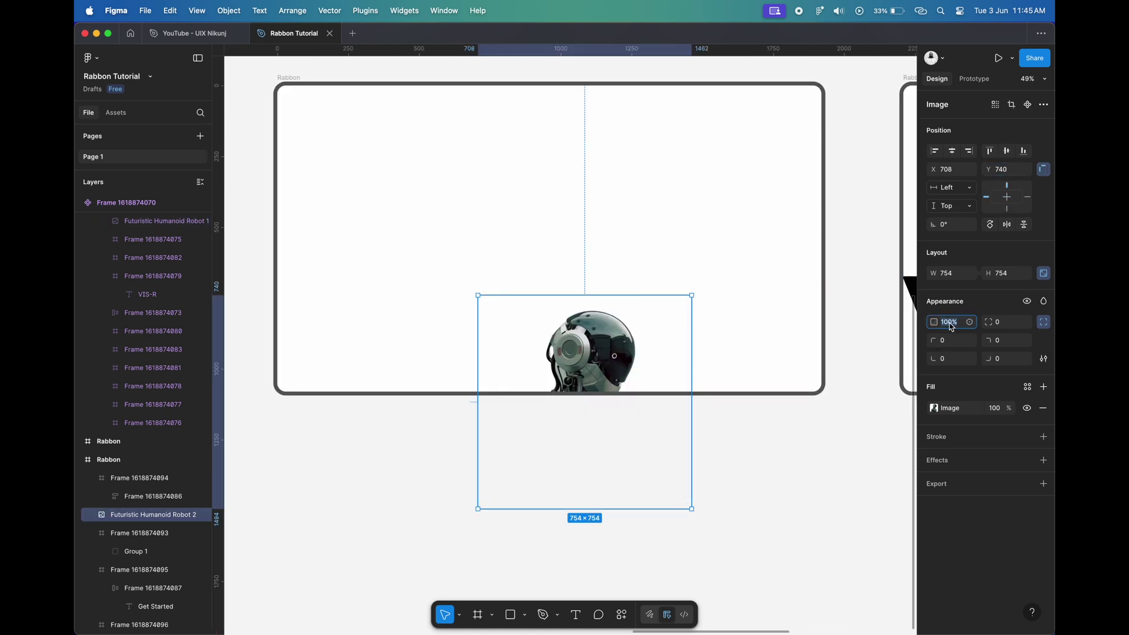
{"action": "type", "text": "0"}
{"action": "key", "text": "Return"}
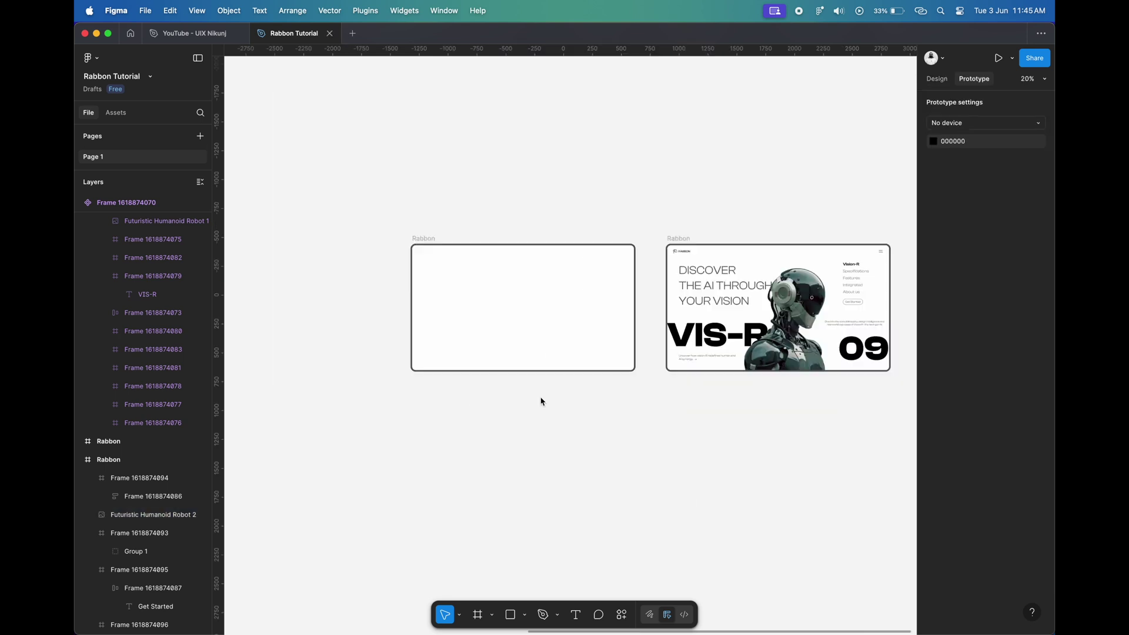
- Rename the empty copy Rabbon-1 and the full frame Rabbon-2, then select Rabbon-1 in Prototype
{"action": "left_click", "coordinate": [939, 83]}
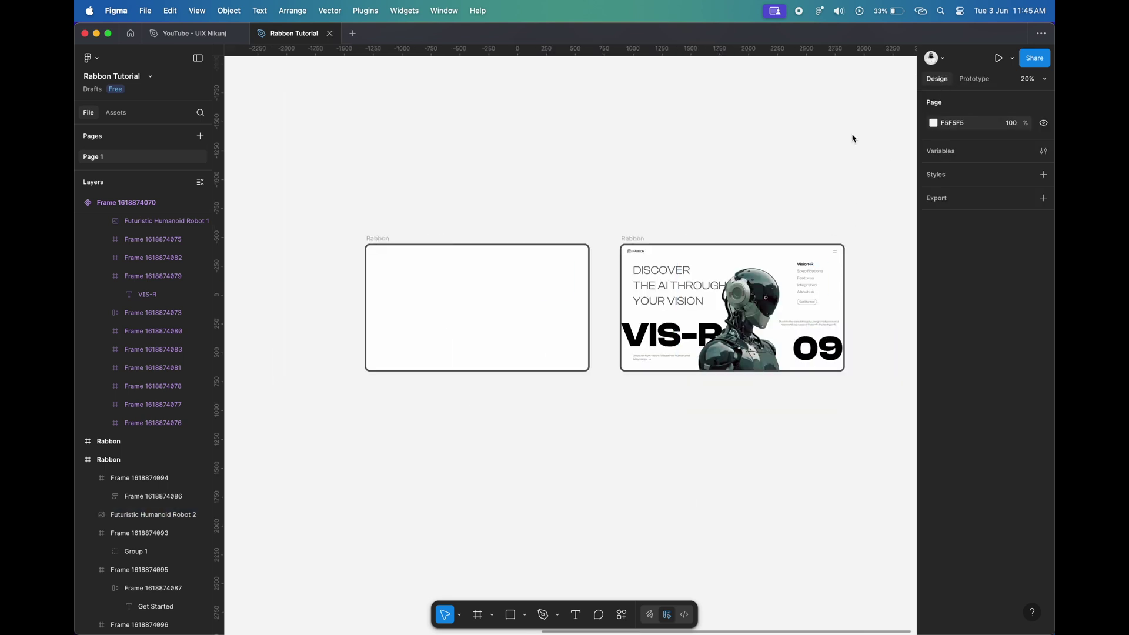
{"action": "left_click", "coordinate": [378, 238]}
{"action": "type", "text": "-1"}
{"action": "key", "text": "Return"}
{"action": "left_click", "coordinate": [634, 239]}
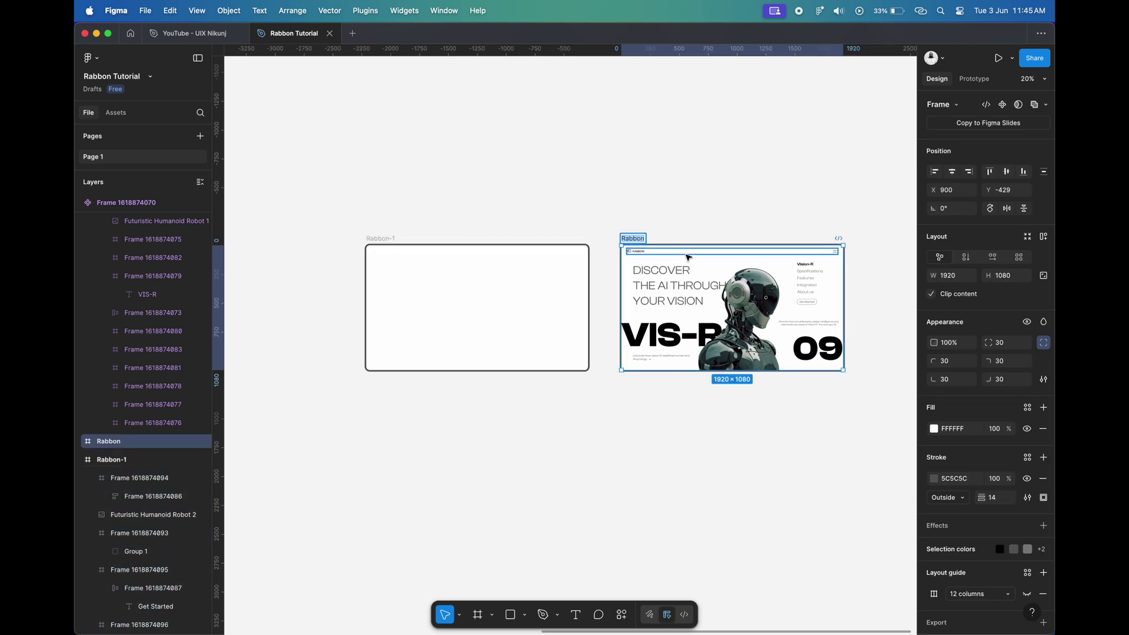
{"action": "type", "text": "-42"}
{"action": "key", "text": "Return"}
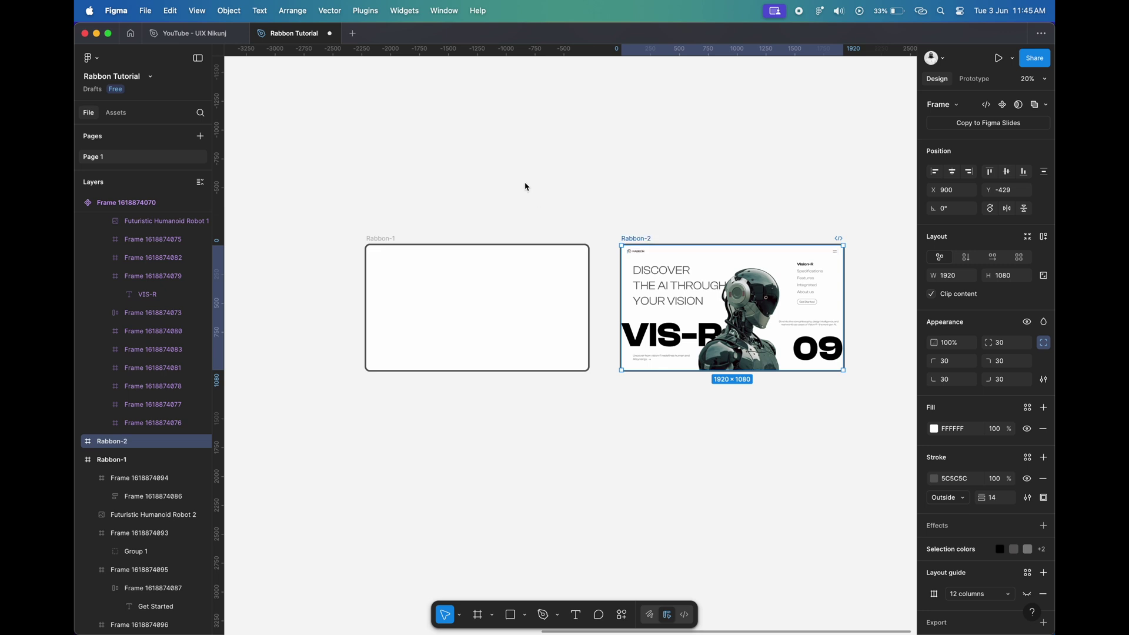
{"action": "left_click", "coordinate": [607, 187]}
{"action": "left_click", "coordinate": [973, 80]}
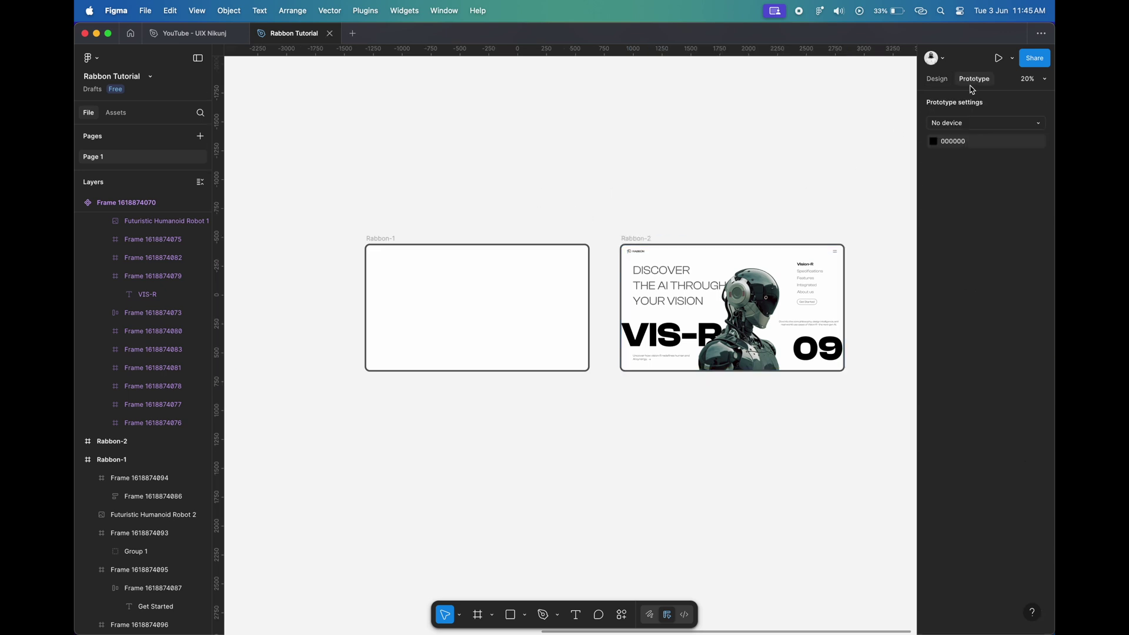
{"action": "left_click", "coordinate": [383, 238]}
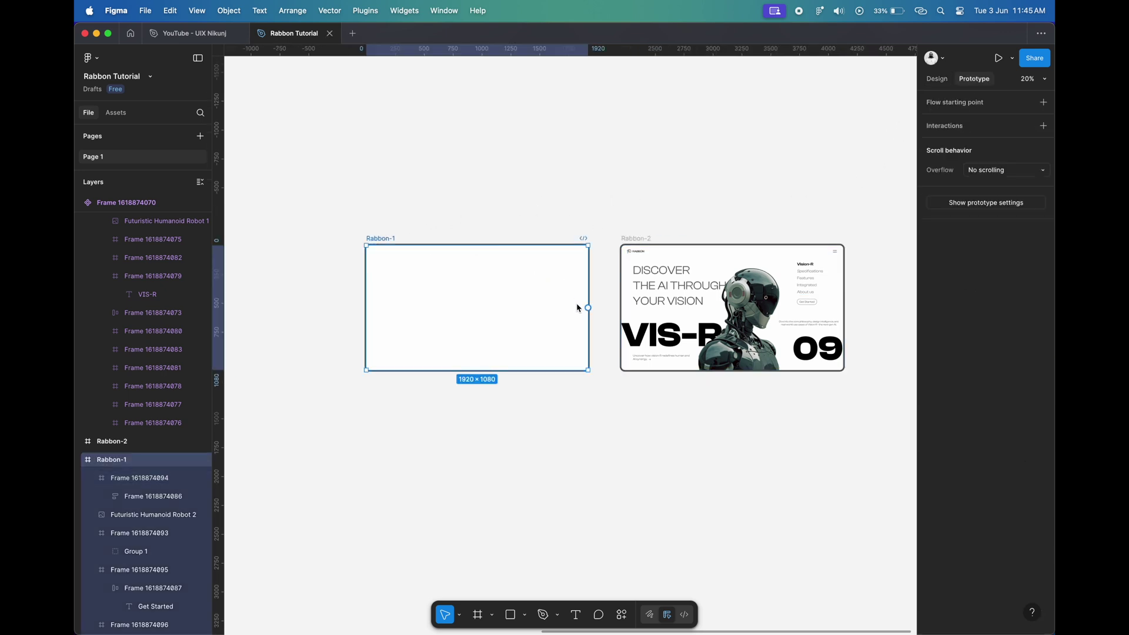
- Connect Rabbon-1 to Rabbon-2 as an On click navigation interaction
{"action": "scroll", "coordinate": [588, 310], "scroll_direction": "up", "scroll_amount": 2}
{"action": "scroll", "coordinate": [590, 310], "scroll_direction": "right", "scroll_amount": 2}
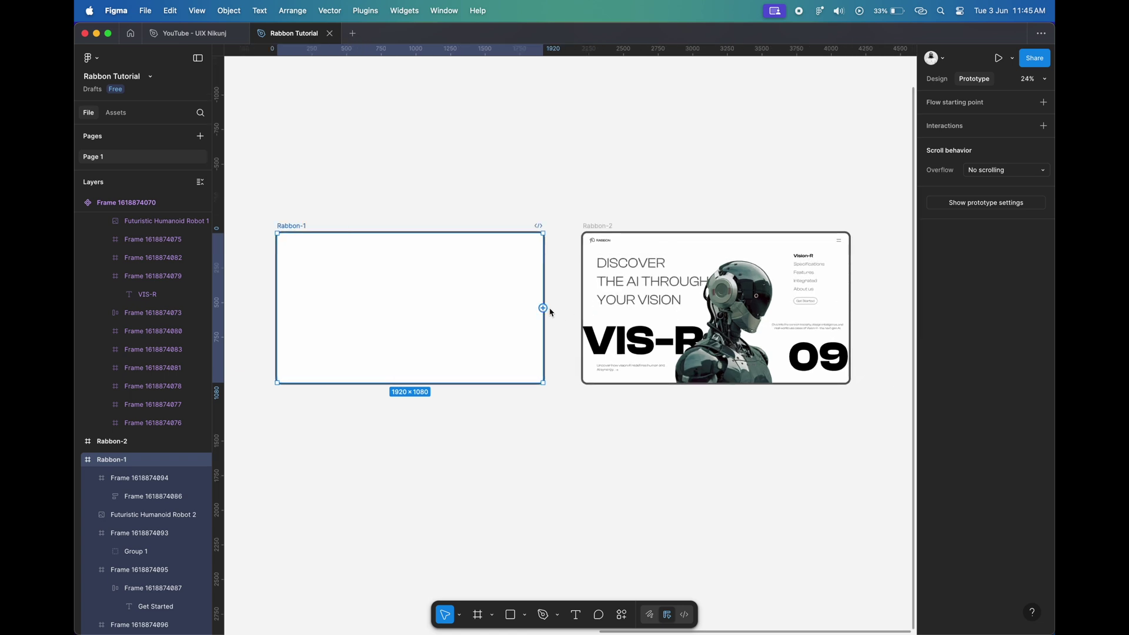
{"action": "left_click_drag", "start_coordinate": [544, 309], "coordinate": [616, 309]}
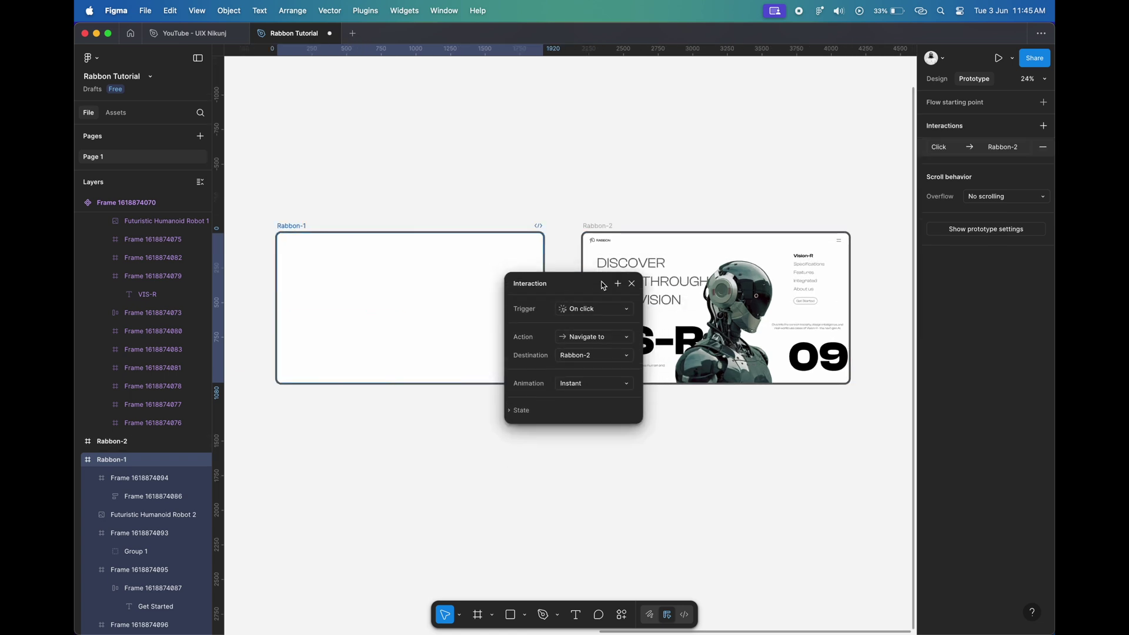
{"action": "left_click", "coordinate": [596, 300]}
{"action": "left_click", "coordinate": [596, 303]}
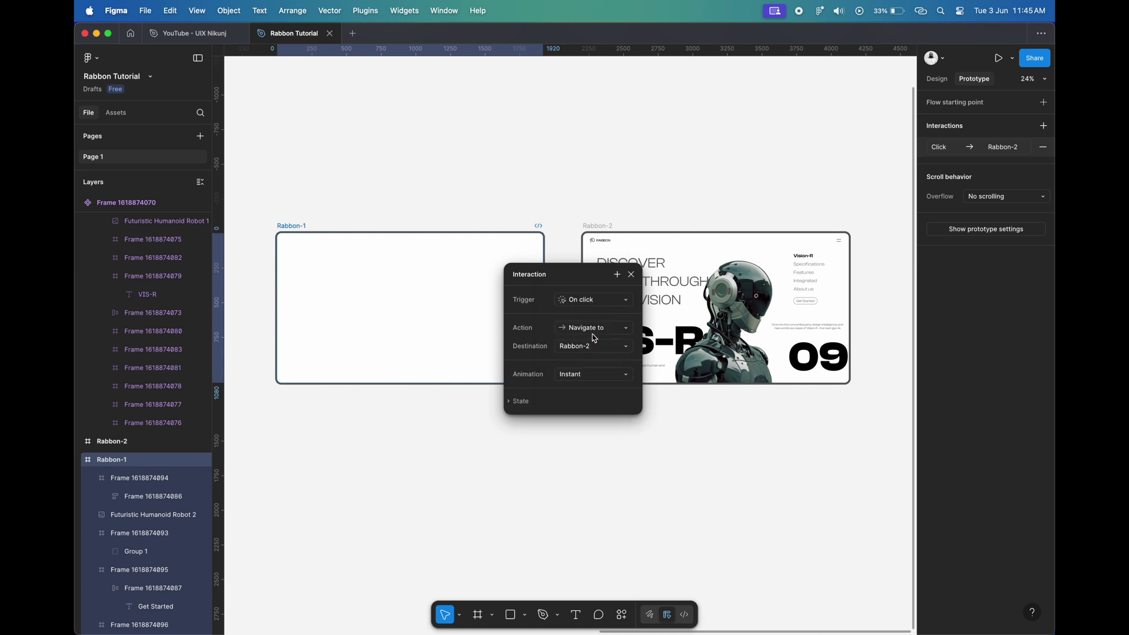
- Set the transition to Smart animate, Slow curve, 1000ms, then start the prototype preview
{"action": "left_click", "coordinate": [585, 377]}
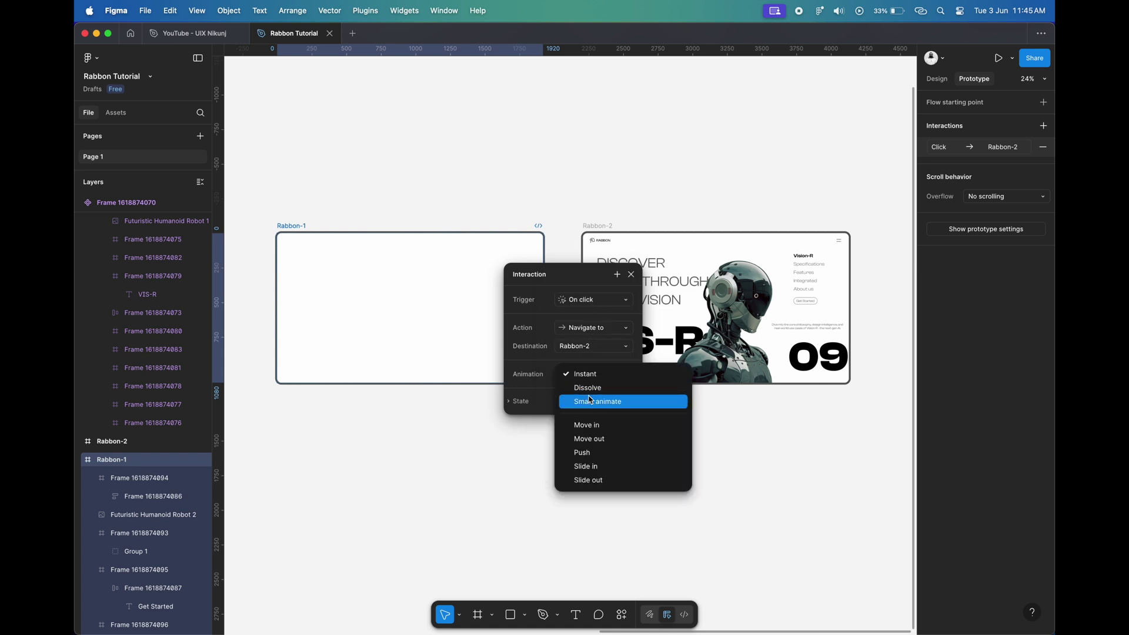
{"action": "left_click", "coordinate": [591, 400]}
{"action": "left_click", "coordinate": [600, 401]}
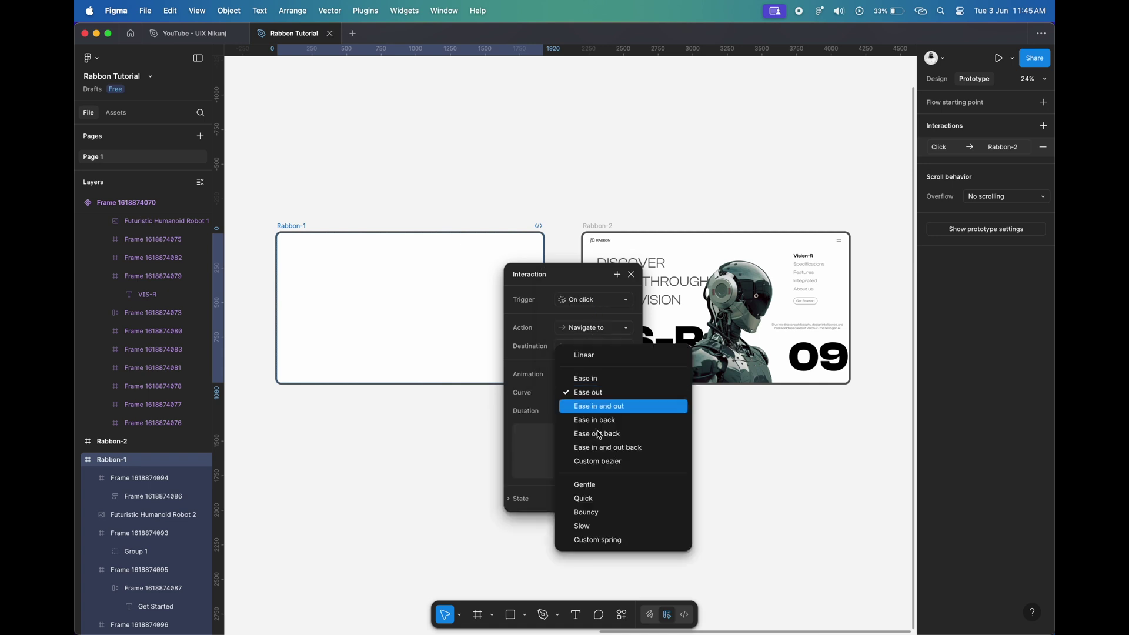
{"action": "left_click", "coordinate": [589, 525]}
{"action": "left_click", "coordinate": [605, 412]}
{"action": "key", "text": "Return"}
{"action": "key", "text": "Escape"}
{"action": "scroll", "coordinate": [622, 372], "scroll_direction": "left", "scroll_amount": 5}
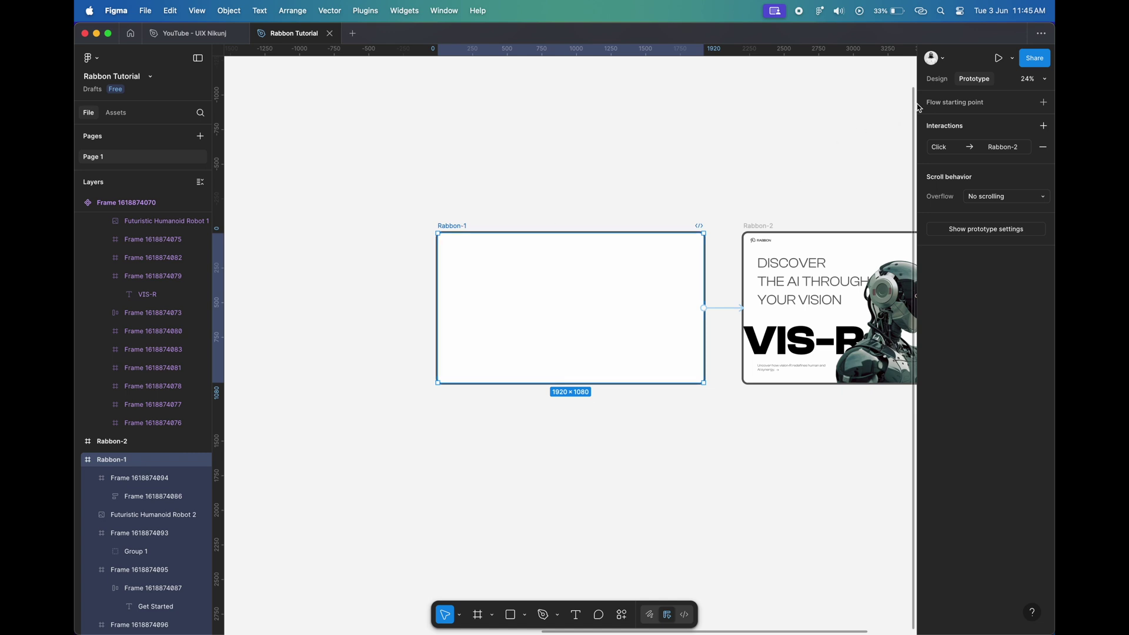
{"action": "left_click", "coordinate": [998, 58]}
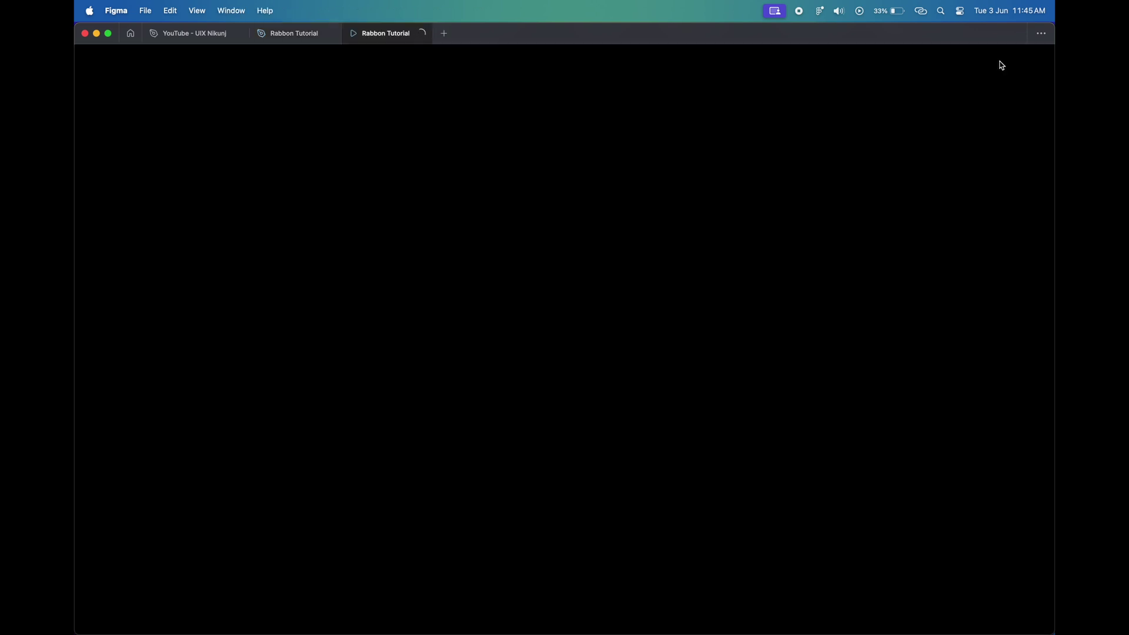